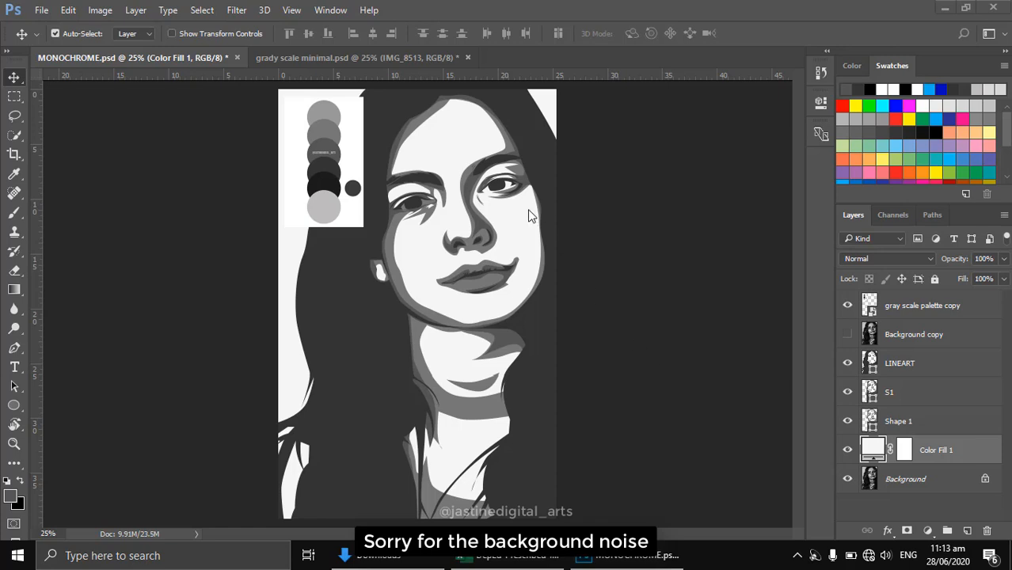
key("ctrl+space")
left_click(448, 208)
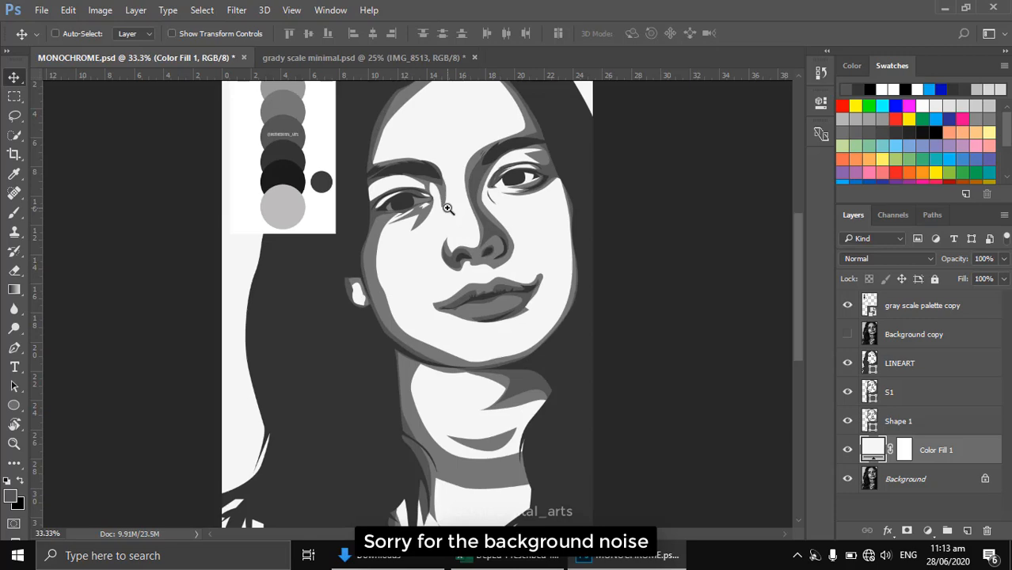
left_click(447, 208)
left_click(448, 208, "alt")
left_click(447, 208, "alt")
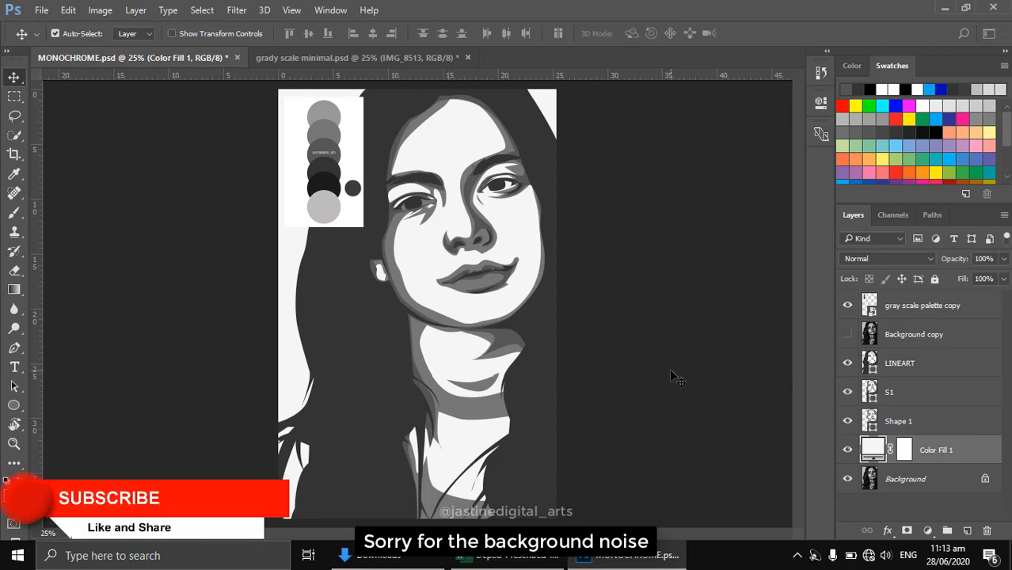
Rename the Shape 1 layer beneath S1 as S2
key("p")
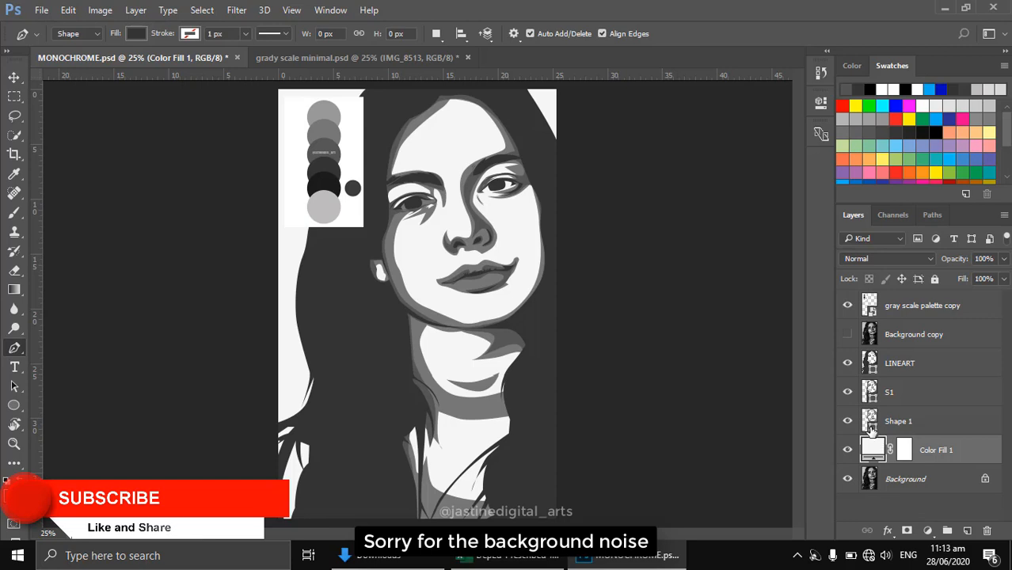
left_click(878, 370)
left_click(875, 399)
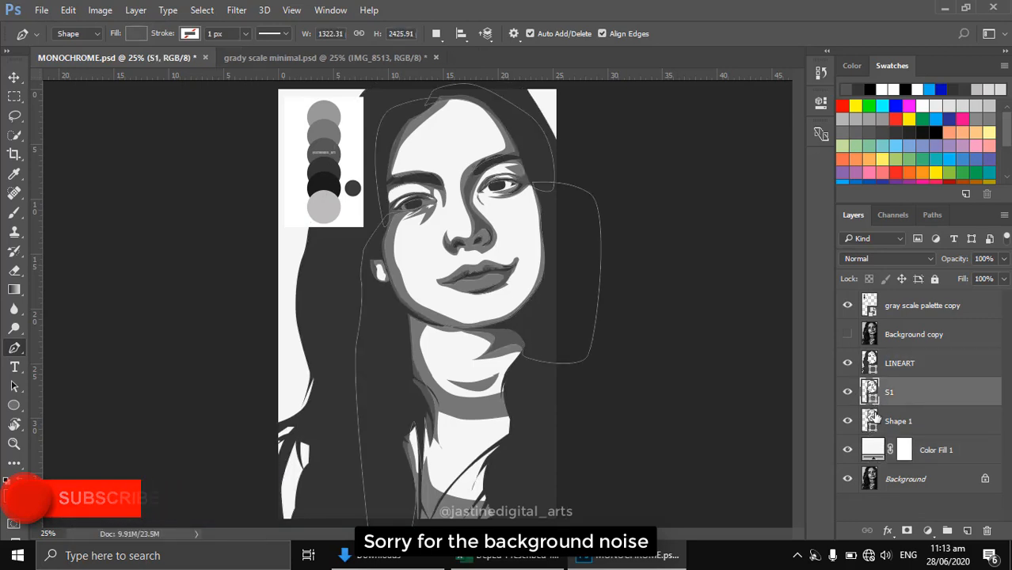
left_click(887, 422)
double_click(899, 422)
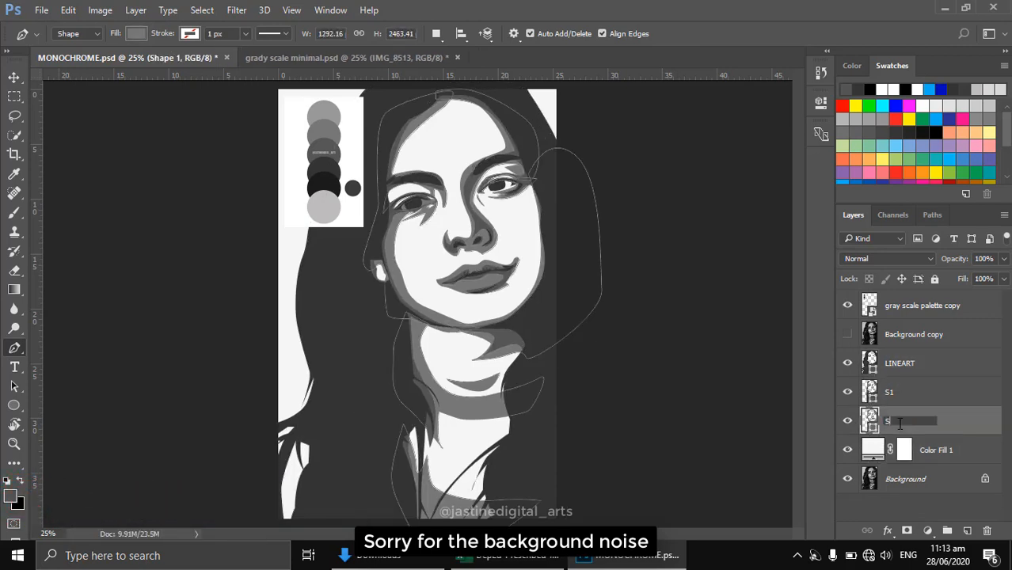
key("Return")
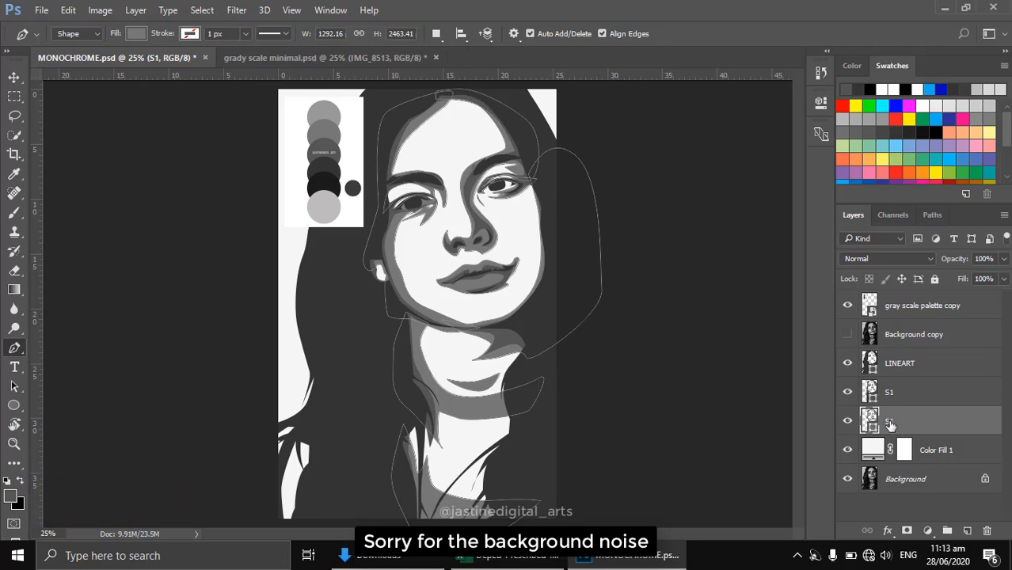
double_click(890, 425)
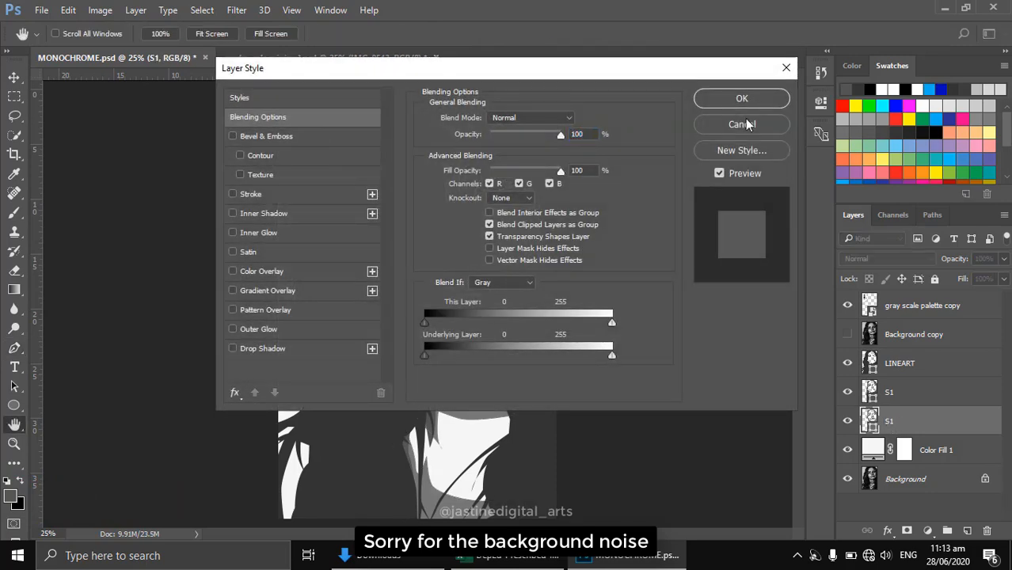
key("Escape")
double_click(889, 421)
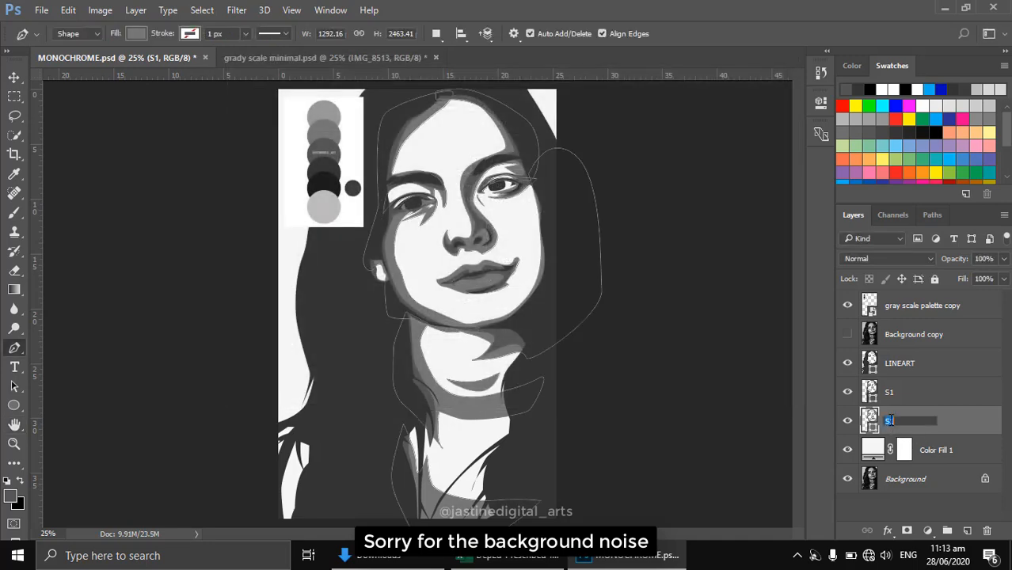
type("S2")
key("Return")
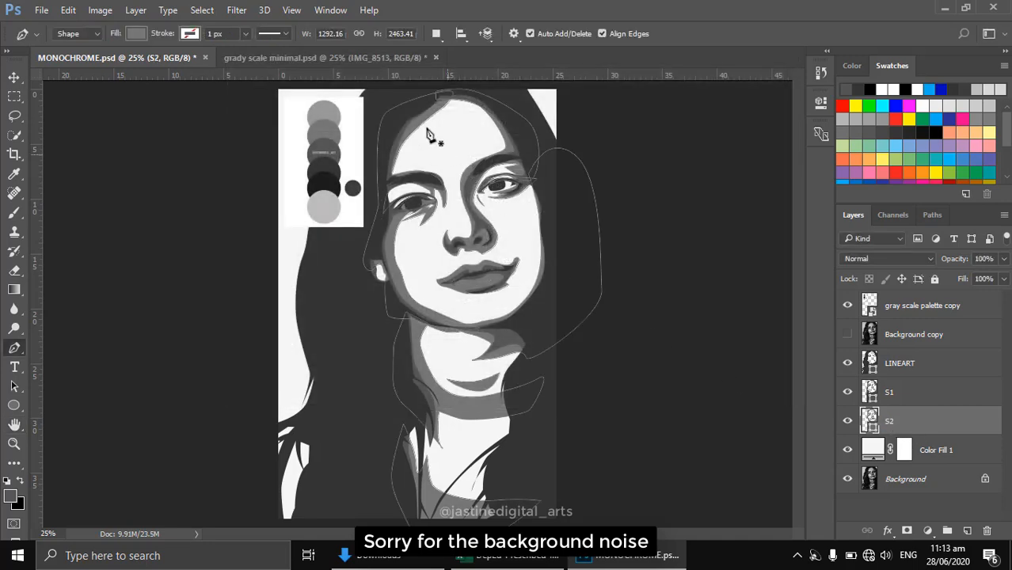
Draw a closed Pen tool shape enclosing the whole face and neck, on a new layer directly above Color Fill 1
left_click(875, 451)
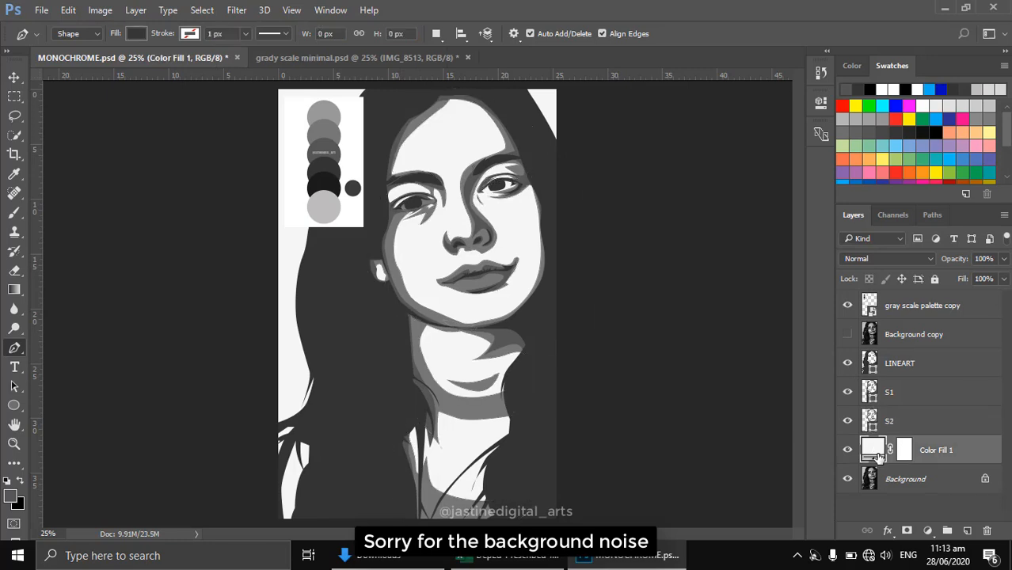
left_click(406, 100)
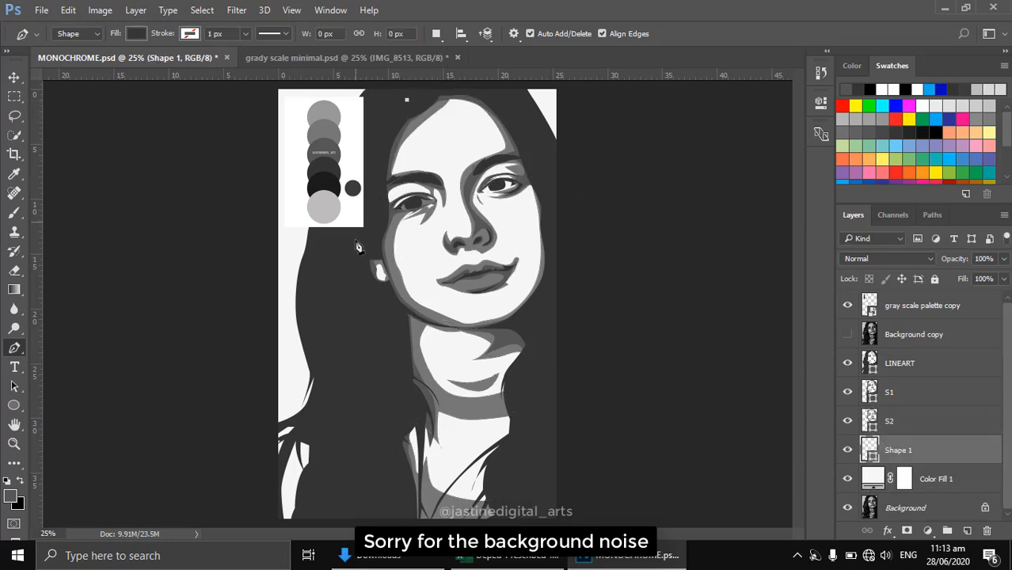
left_click(360, 215)
left_click(363, 267)
left_click(367, 320)
left_click_drag(367, 325, 368, 333)
left_click_drag(376, 502, 386, 516)
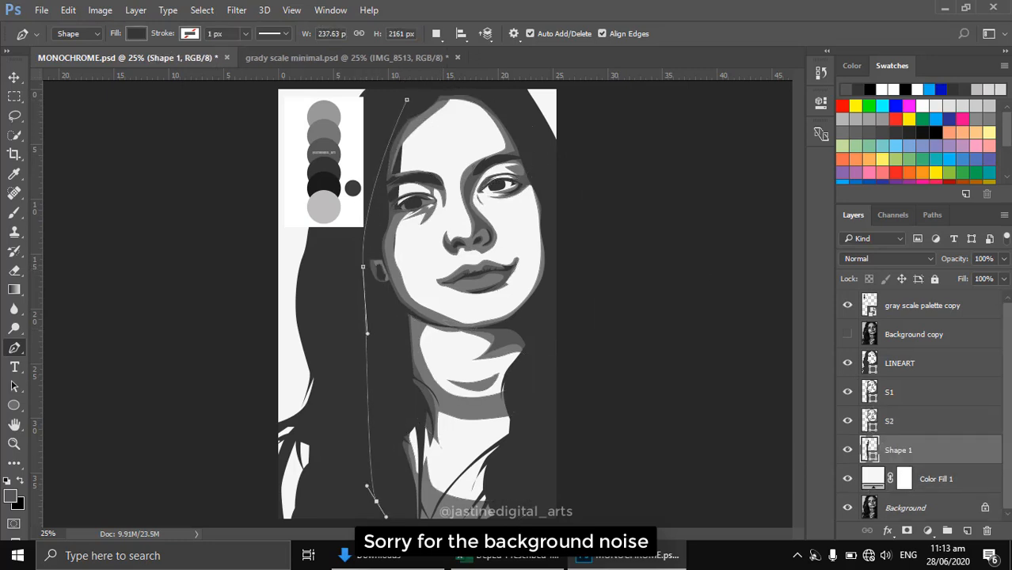
left_click_drag(554, 485, 583, 424)
left_click(593, 320)
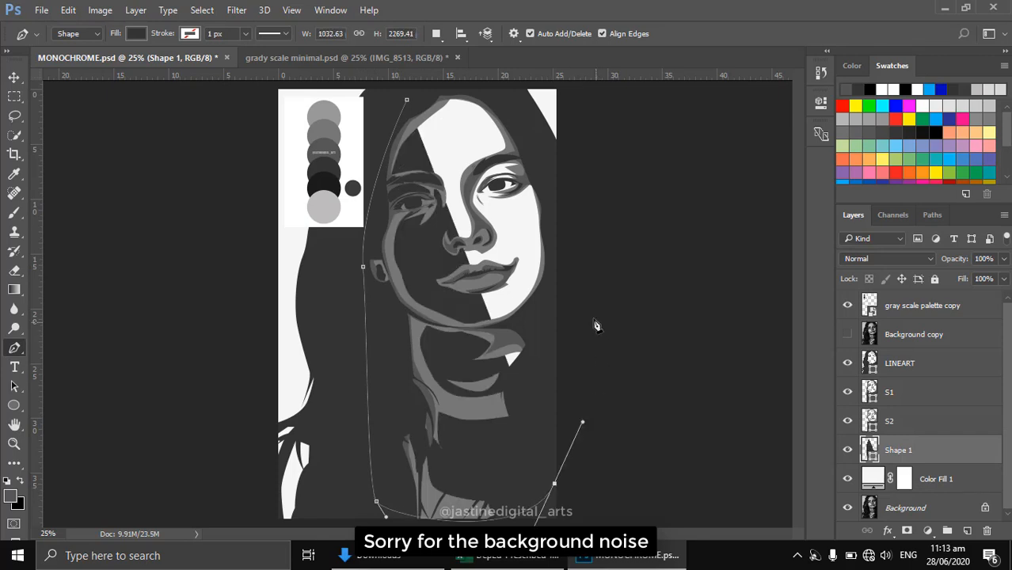
left_click_drag(548, 173, 543, 150)
left_click(522, 119)
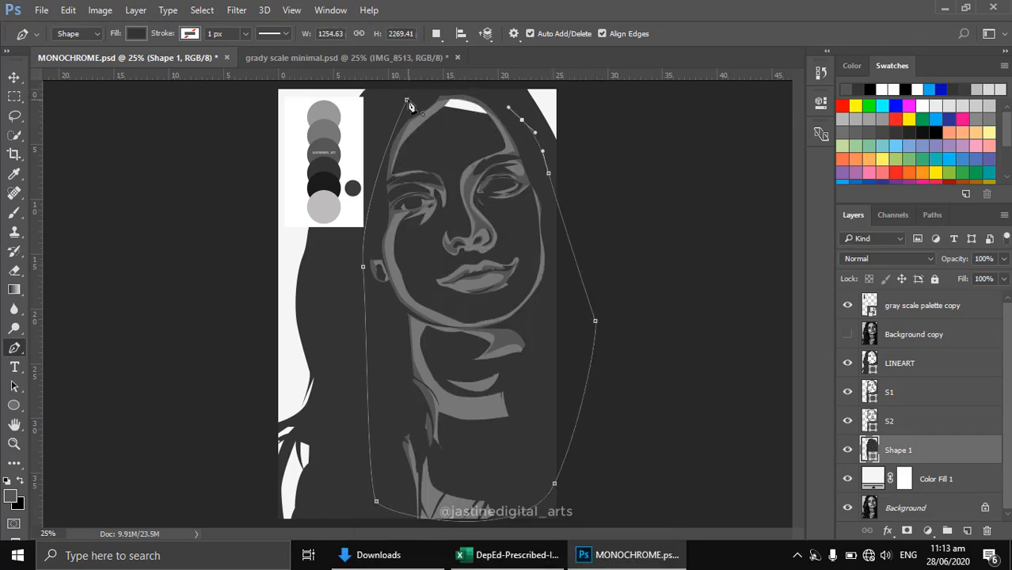
left_click(406, 100)
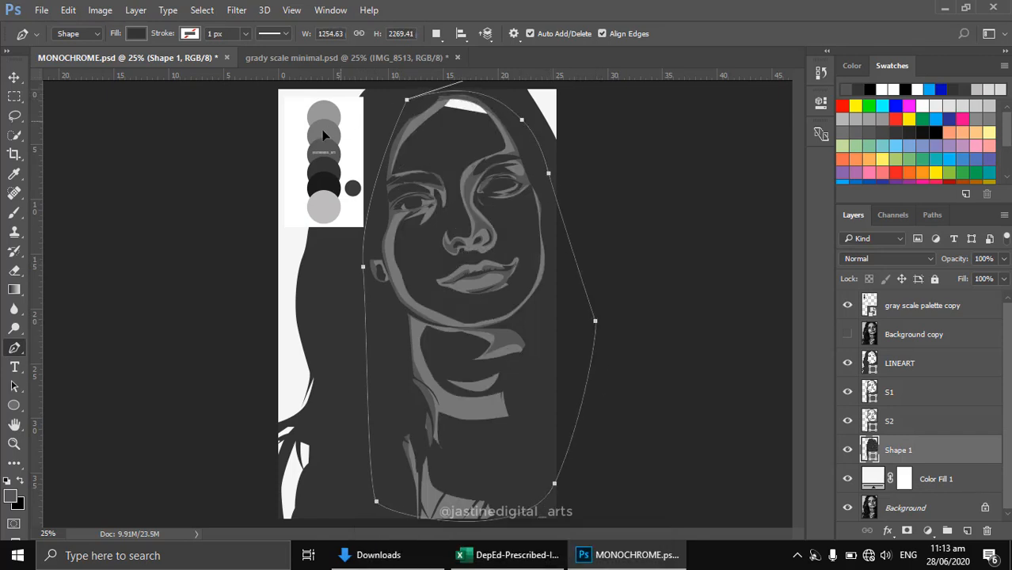
Fill the new face shape with the gray sampled from the topmost circle of the palette image
double_click(870, 457)
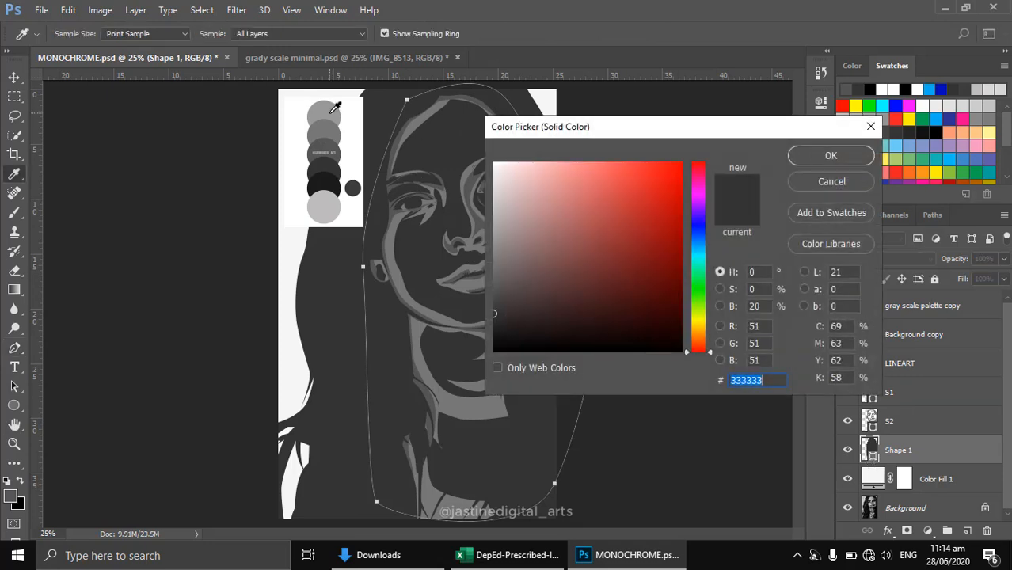
left_click(333, 110)
left_click(832, 159)
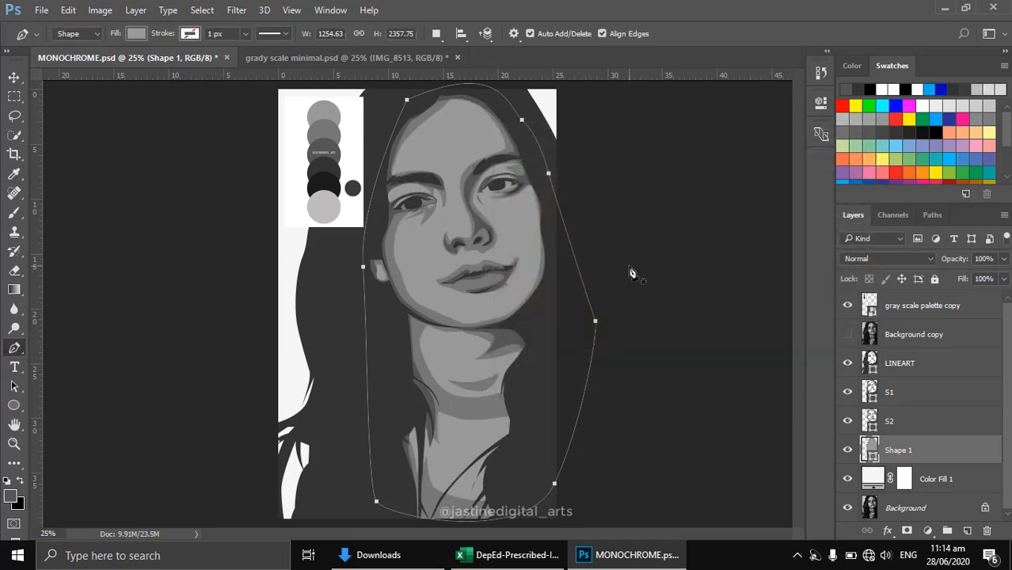
key("v")
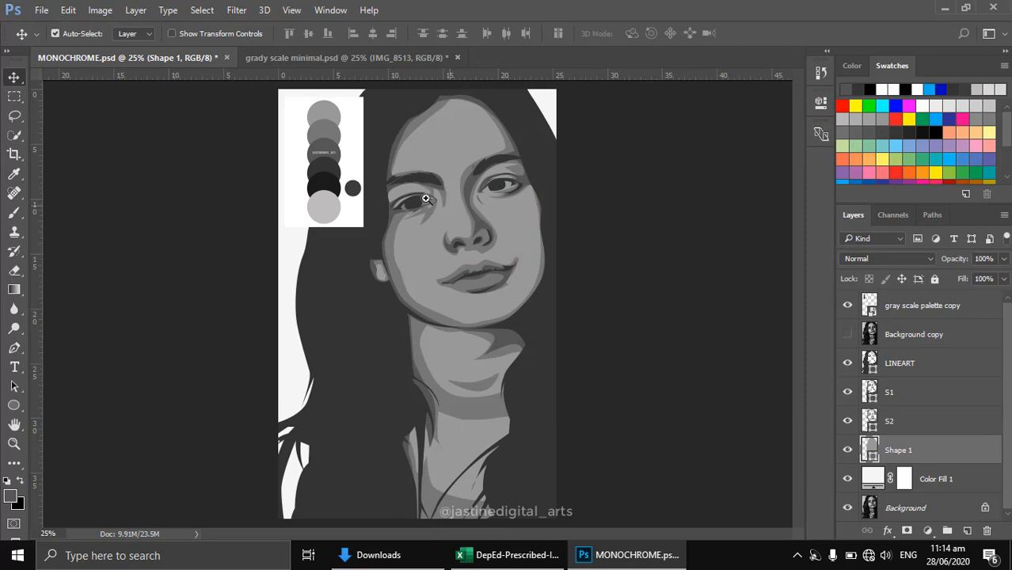
On the S2 layer, trace the upper lid edge of the image-left eye with the Pen tool set to Subtract Front Shape
left_click_drag(426, 199, 451, 271)
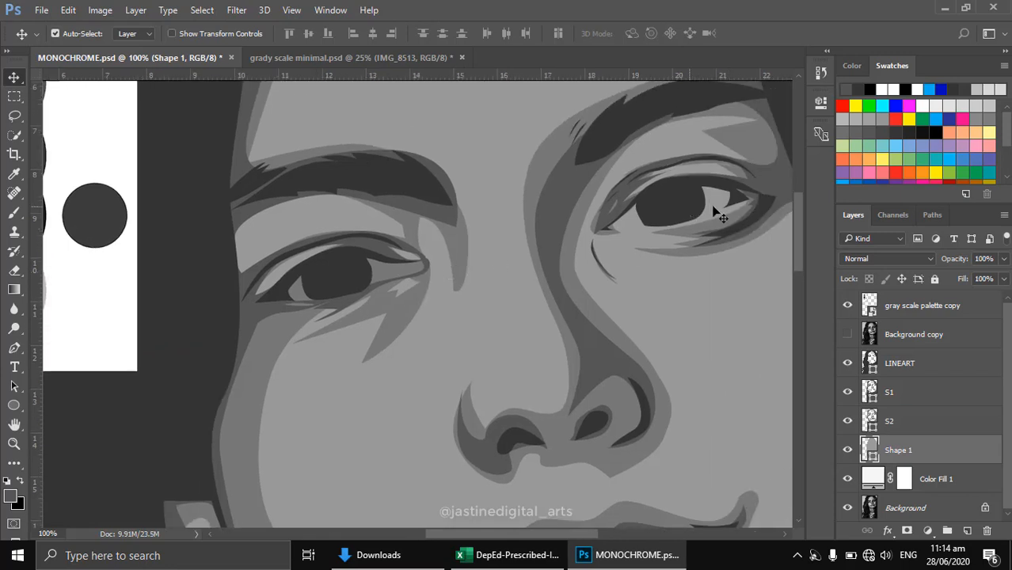
left_click(385, 272)
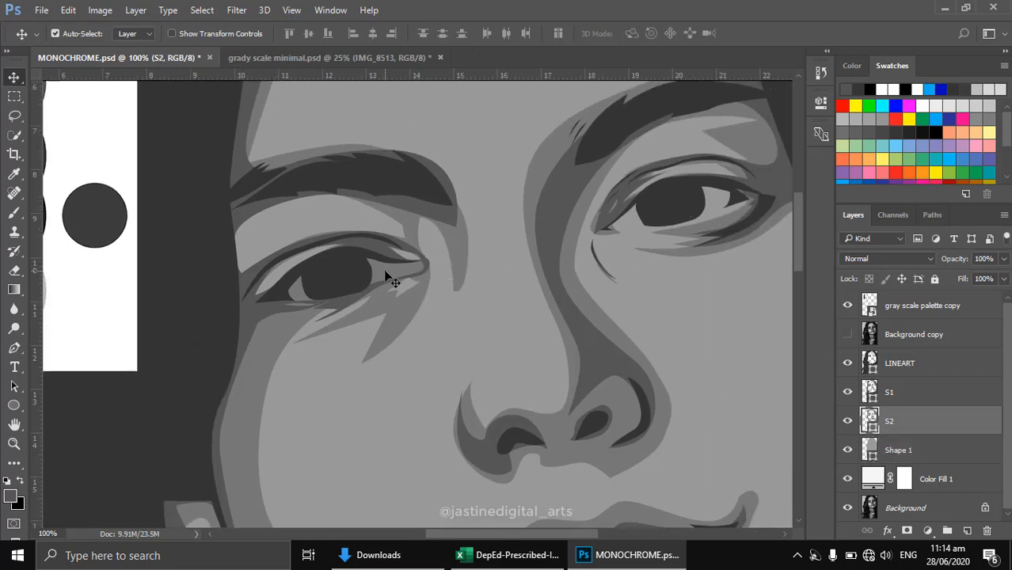
key("p")
scroll(383, 269, "up", 2)
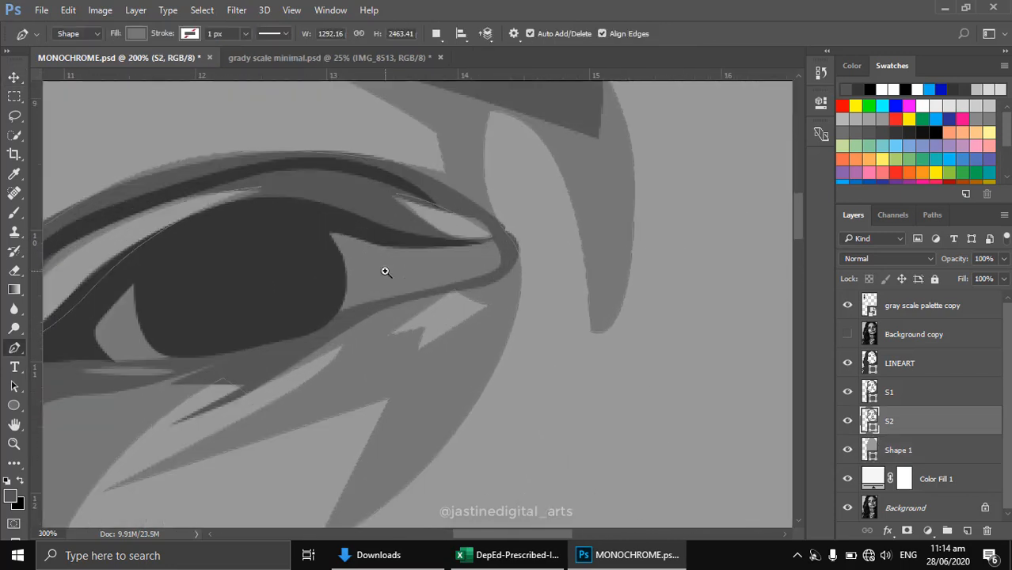
left_click(436, 33)
left_click(487, 82)
scroll(395, 303, "left", 3)
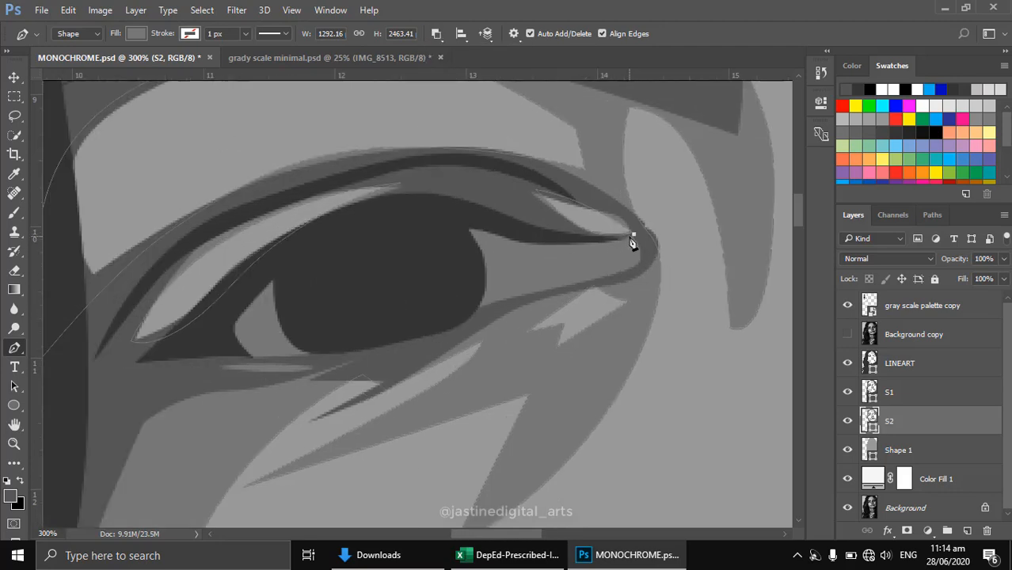
left_click_drag(495, 230, 450, 217)
left_click_drag(311, 232, 280, 254)
left_click(217, 343)
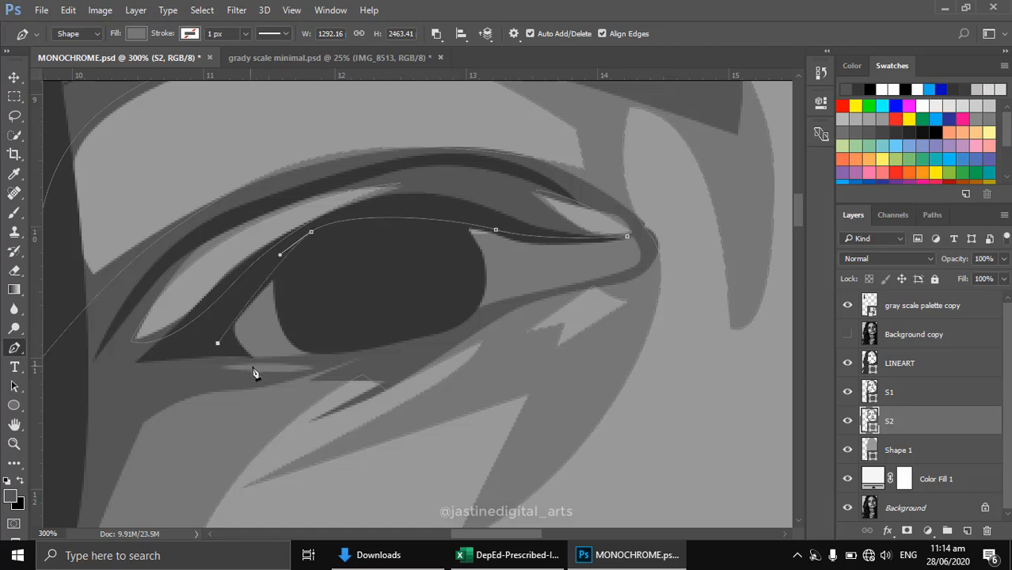
Finish the eye cutout along the lower lid and inner corner using the reference photo, then restore New Layer mode and hide Background copy
left_click_drag(293, 357, 339, 352)
left_click_drag(511, 299, 529, 295)
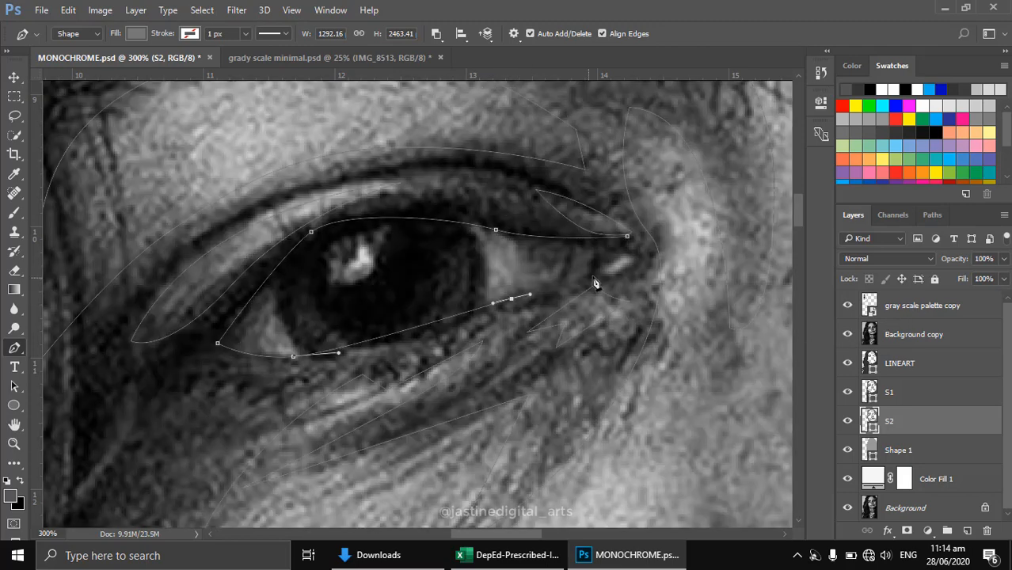
mouse_move(623, 272)
left_mouse_down()
mouse_move(634, 242)
mouse_move(614, 242)
mouse_move(631, 245)
mouse_move(627, 254)
left_mouse_up()
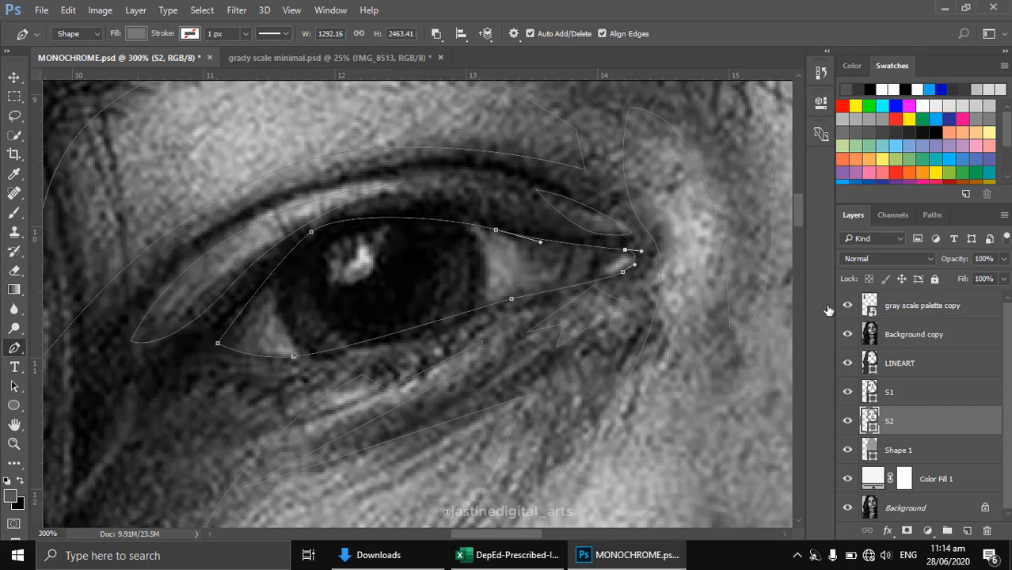
left_click(435, 33)
left_click(848, 334)
scroll(588, 328, "down", 5)
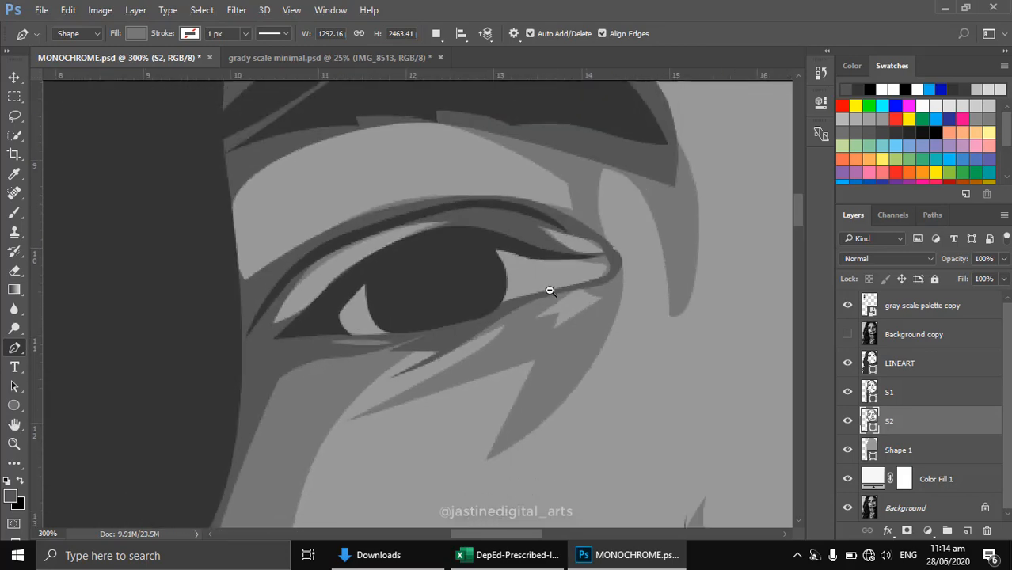
scroll(667, 309, "down", 2)
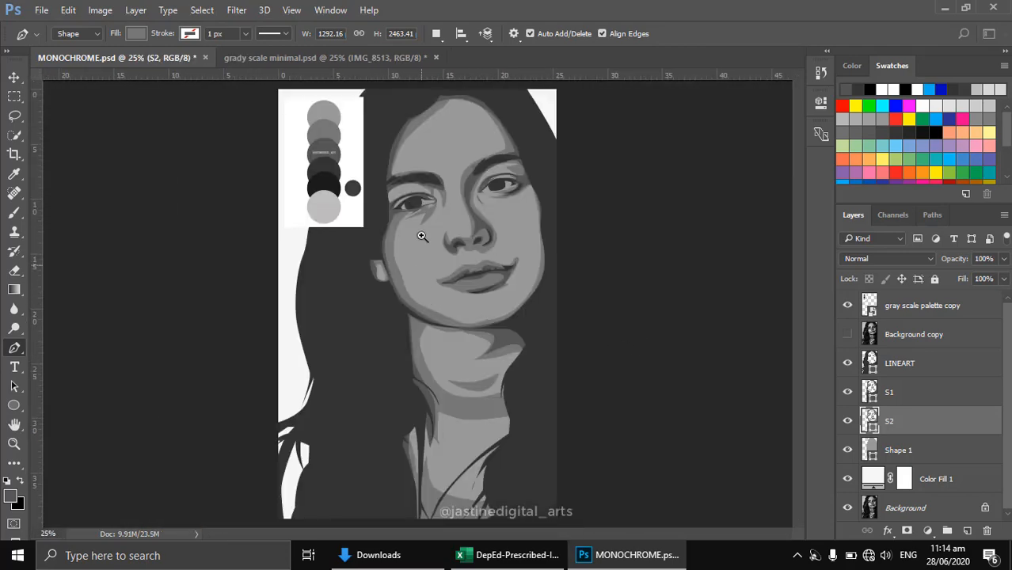
scroll(422, 212, "up", 1)
scroll(466, 214, "up", 1)
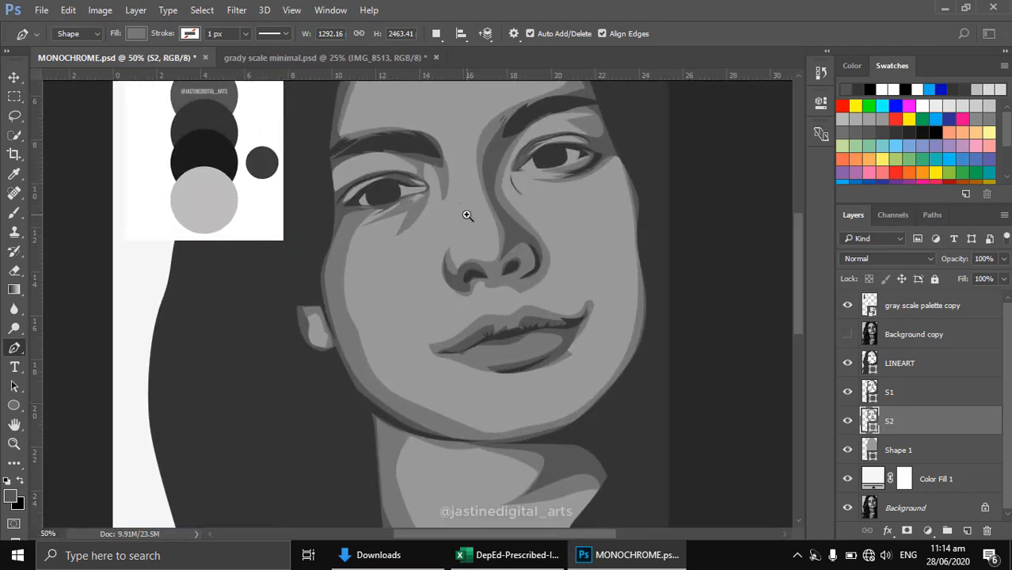
scroll(459, 294, "up", 3)
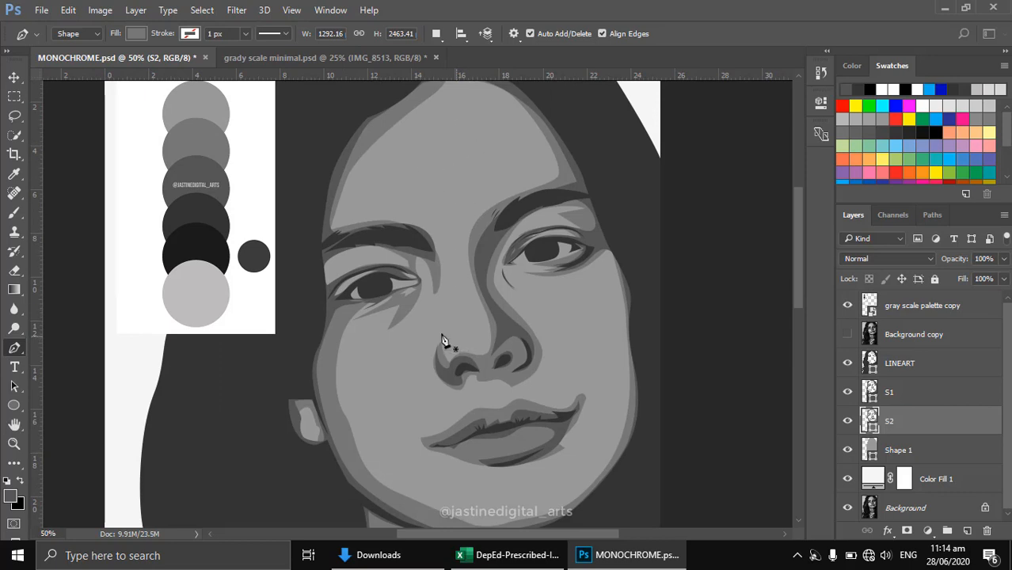
left_click_drag(554, 435, 549, 377)
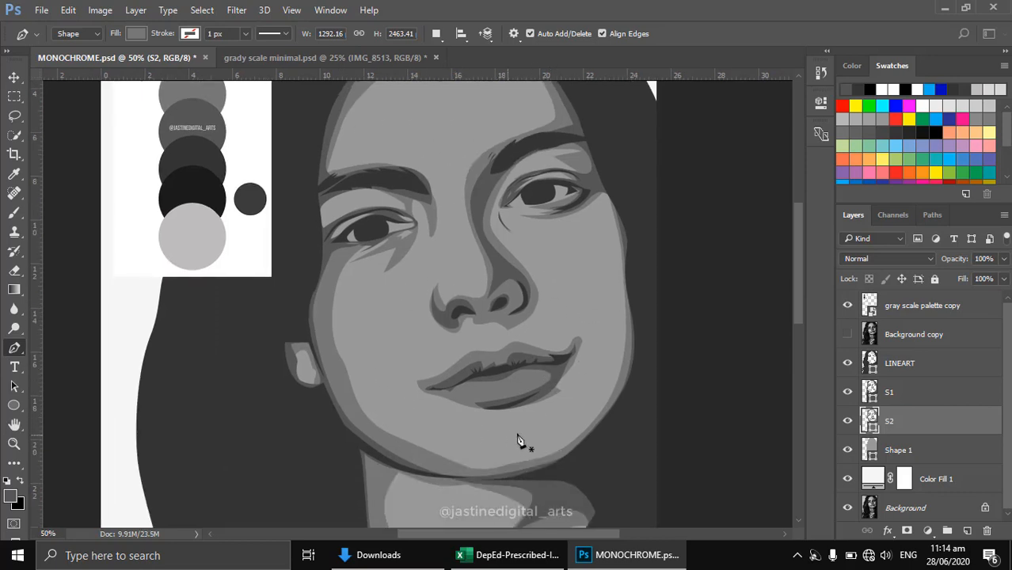
left_click_drag(524, 438, 521, 380)
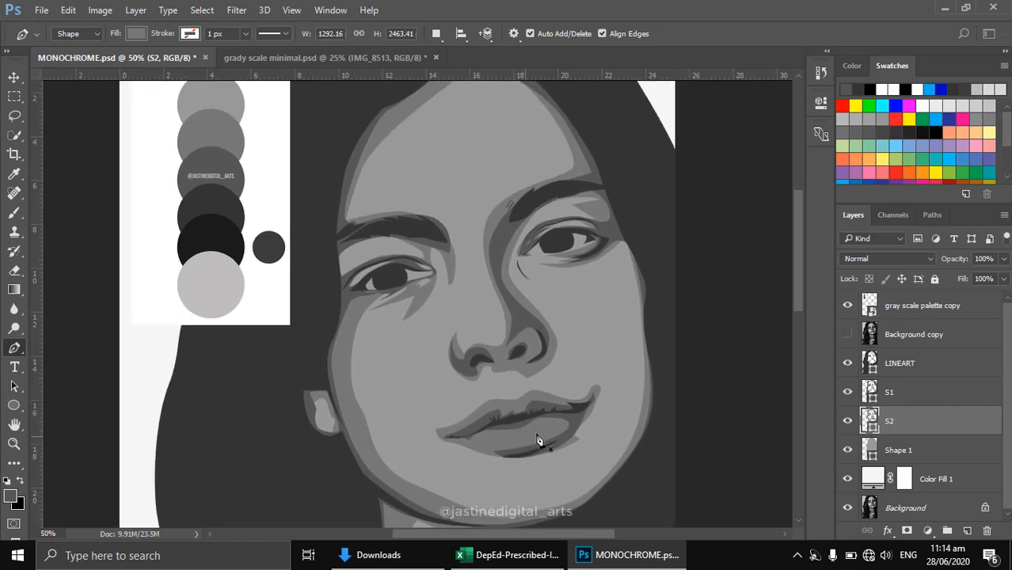
Select the S1 layer, show the Background copy reference photo, and set the Pen tool's path operation to New Layer
left_click(892, 453)
left_click(891, 423)
left_click(893, 396)
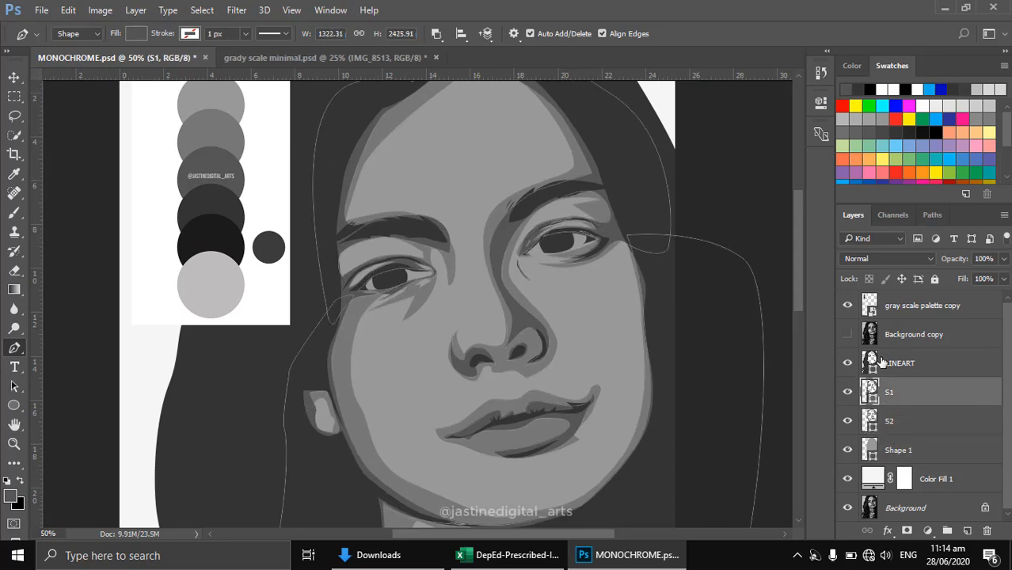
left_click(847, 336)
left_click_drag(594, 340, 685, 281)
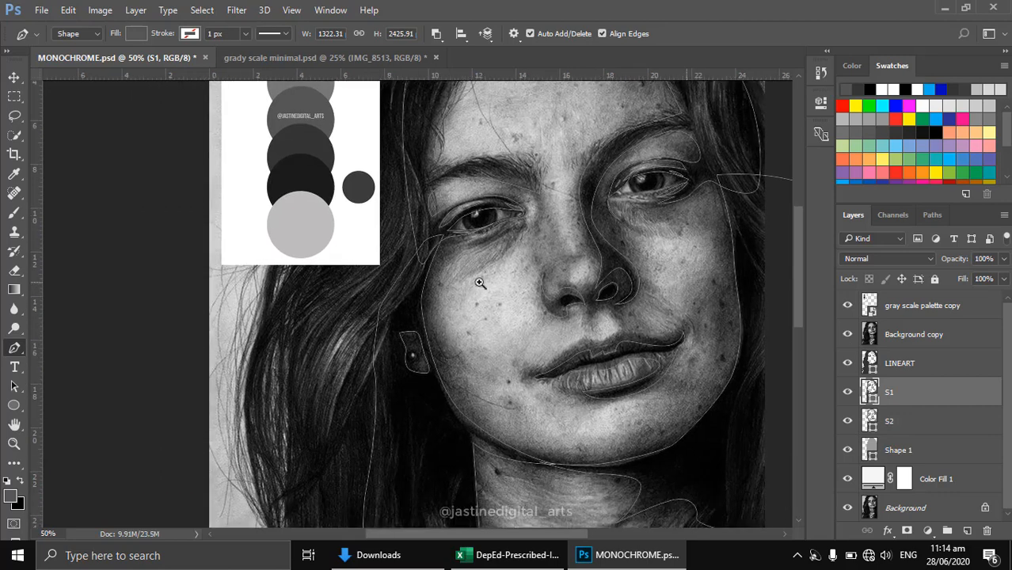
left_click(479, 281, "ctrl")
left_click(436, 33)
left_click(444, 48)
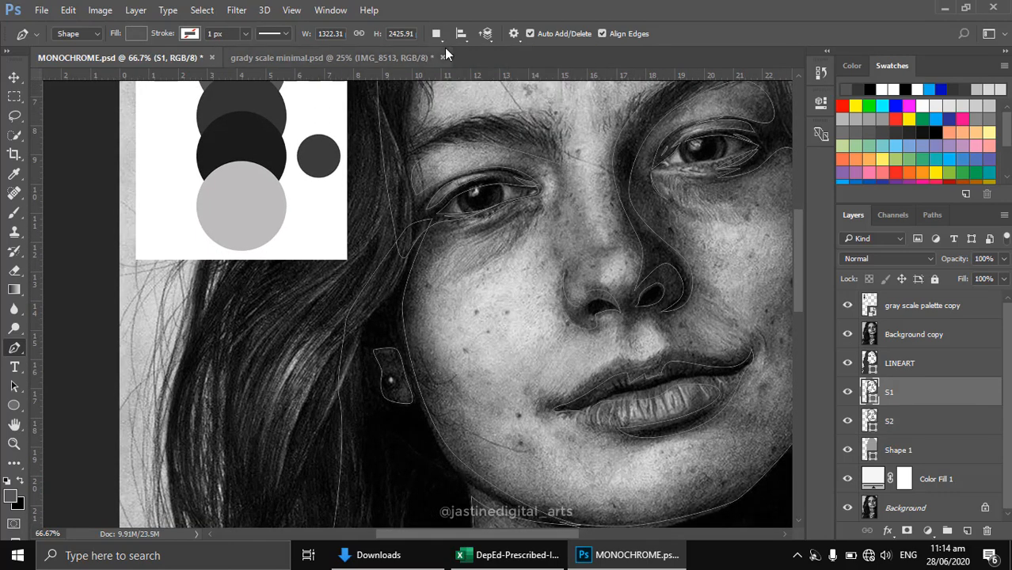
Draw a closed Pen tool highlight shape on the image-left cheek, on a new layer directly above S1
left_click_drag(518, 267, 459, 277)
left_click(539, 203)
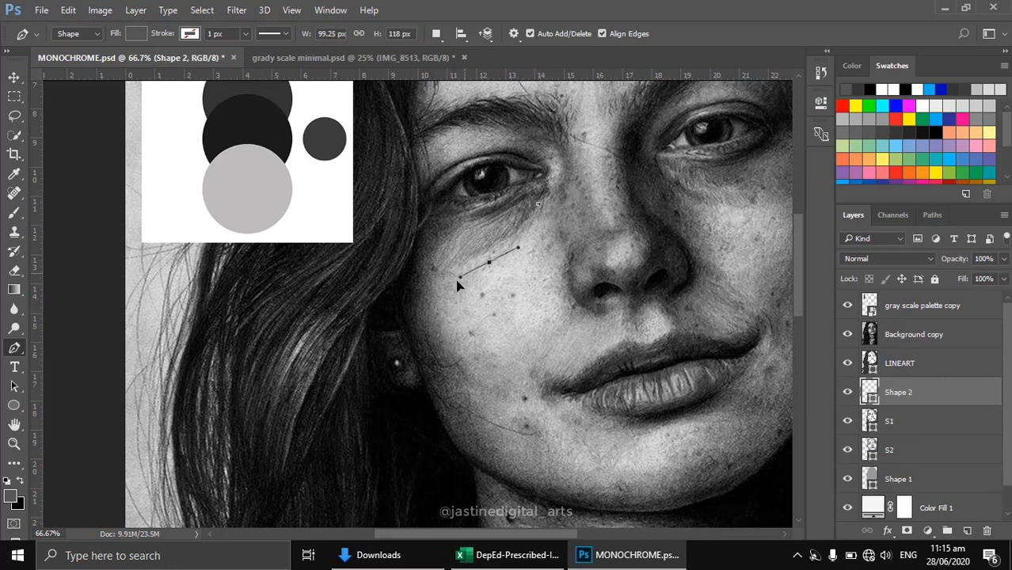
left_click_drag(480, 346, 511, 380)
left_click_drag(557, 303, 515, 237)
left_click(539, 204)
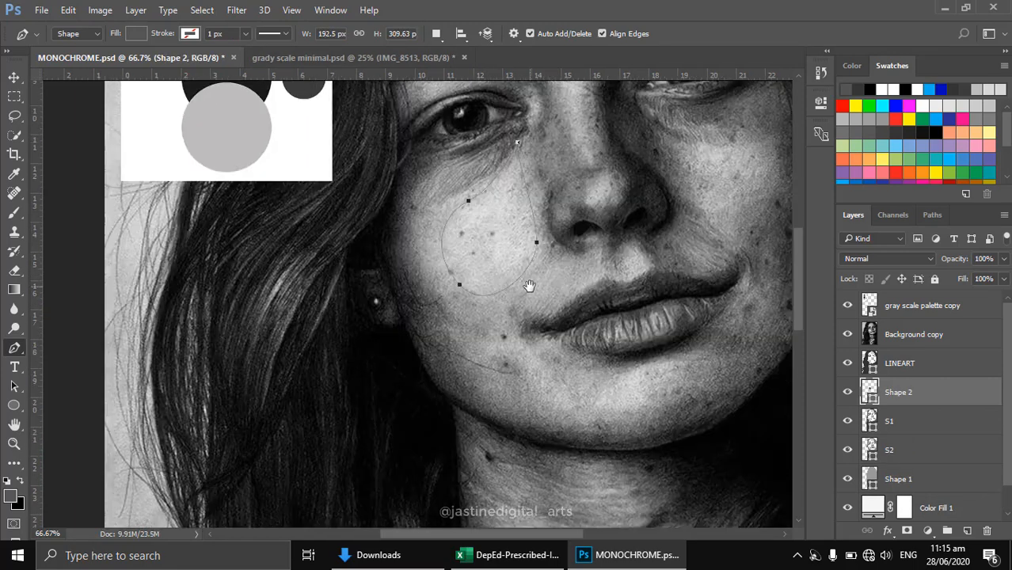
left_click_drag(558, 92, 499, 124)
Set the Pen tool to Combine Shapes and trace highlights above the upper lip and on the chin
left_click(436, 33)
left_click(457, 68)
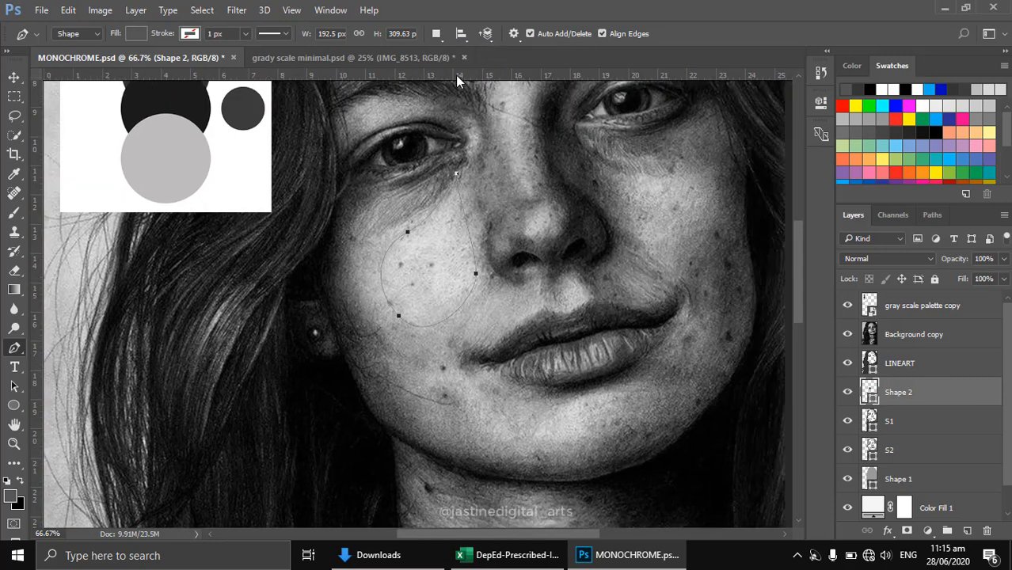
left_click(575, 279)
mouse_move(574, 304)
left_mouse_down()
mouse_move(591, 305)
mouse_move(580, 291)
left_mouse_up()
left_click_drag(598, 357, 645, 325)
left_click(555, 359)
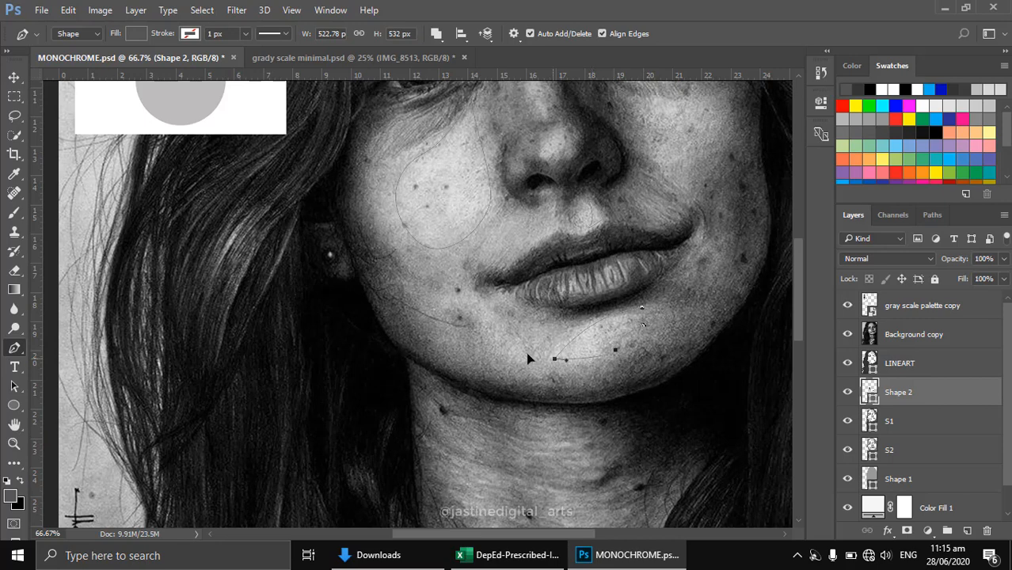
left_click_drag(528, 358, 509, 348)
Add a highlight shape on the image-right cheek below the eye, on the same shape layer
scroll(509, 339, "up", 8)
scroll(475, 395, "right", 3)
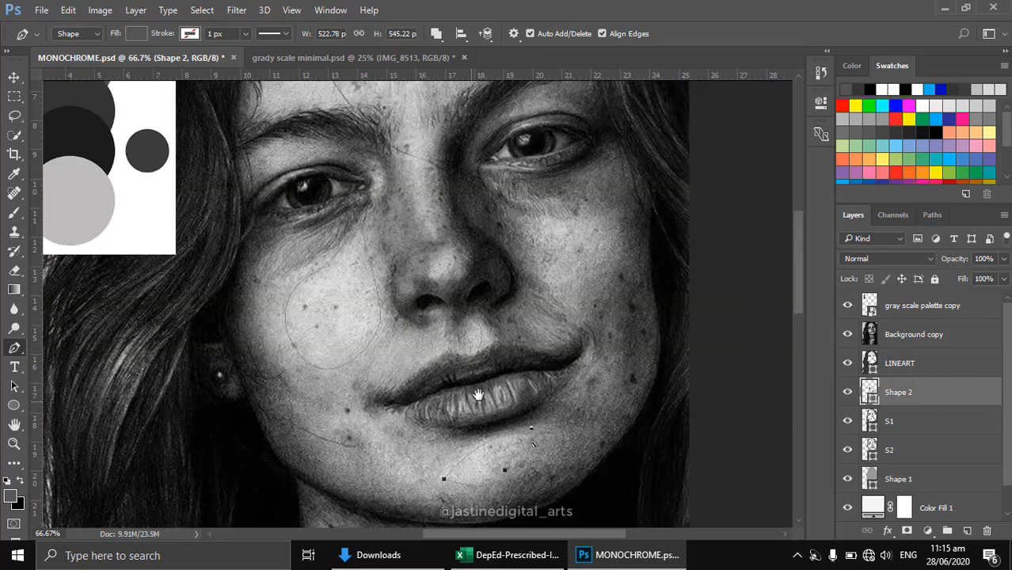
left_click(522, 271)
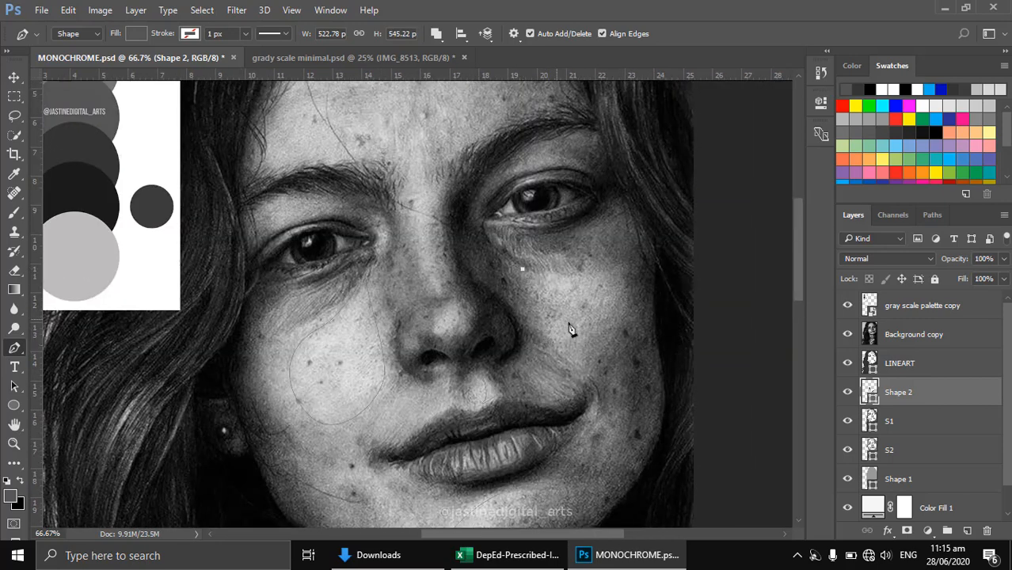
left_click(608, 268)
Trace a large closed highlight on the image-left side of the forehead, from the hairline down to above the eyebrow
scroll(497, 230, "up", 6)
scroll(498, 230, "left", 4)
left_click(542, 175)
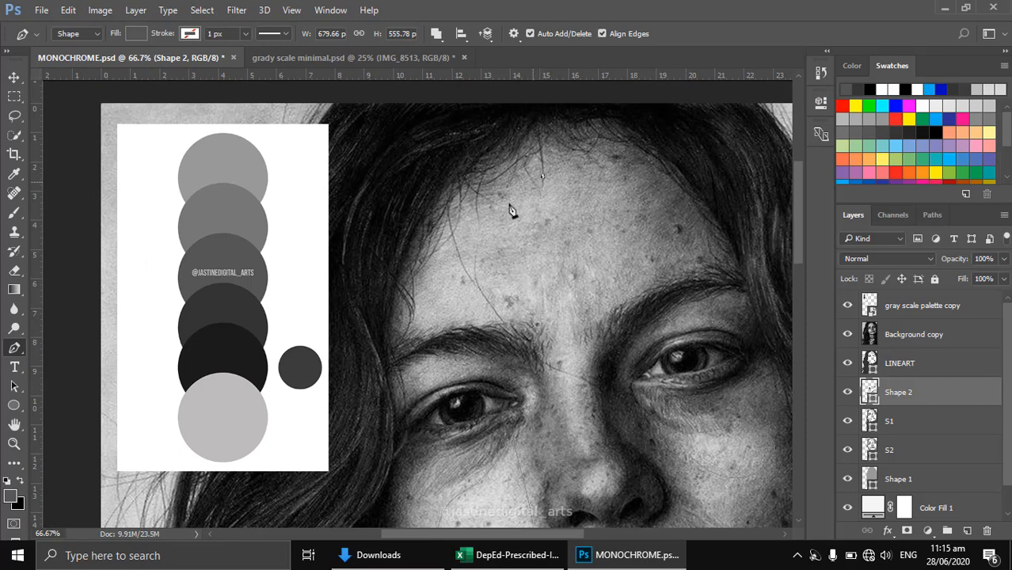
left_click_drag(435, 273, 422, 322)
left_click_drag(525, 321, 561, 325)
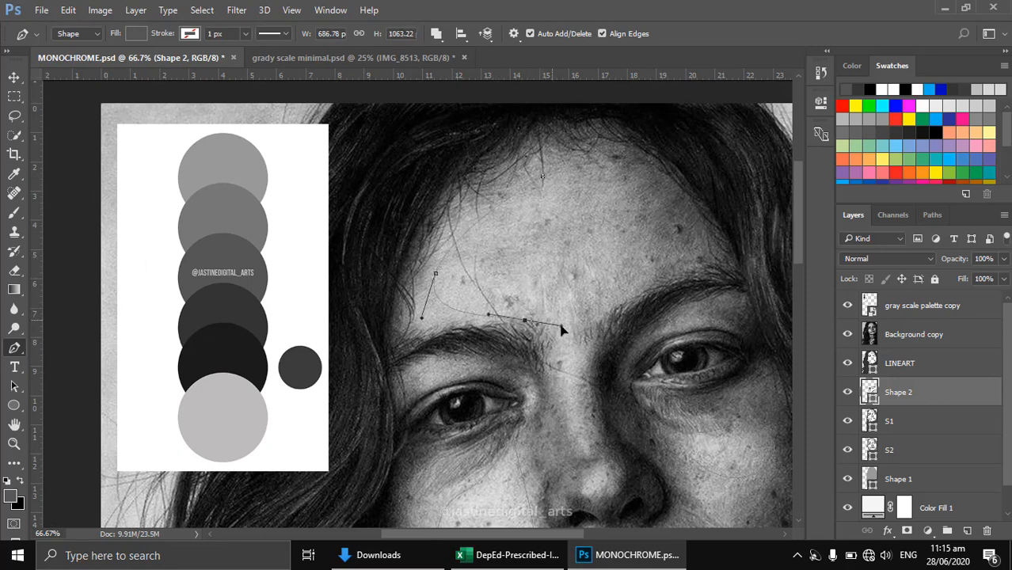
left_click_drag(556, 240, 577, 220)
left_click_drag(542, 177, 487, 179)
Trace a narrow, pointed highlight down the bridge of the nose between the eyes
left_click_drag(558, 290, 515, 206)
left_click(526, 242)
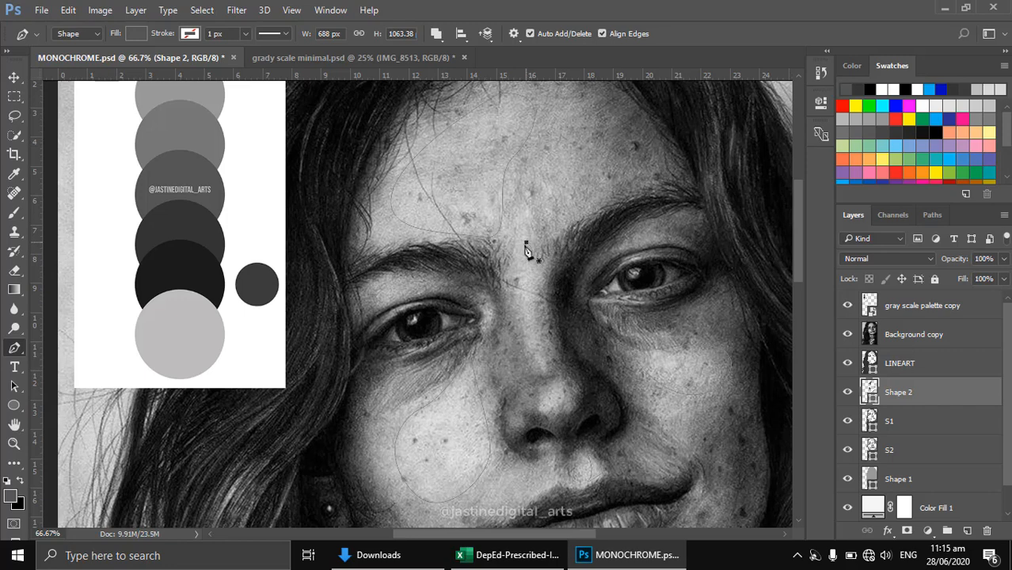
left_click_drag(516, 297, 523, 312)
left_click(540, 343)
left_click(542, 274)
Add a small rounded highlight on the tip of the nose
left_click(572, 415, "ctrl")
left_click_drag(569, 380, 576, 299)
left_click(555, 286)
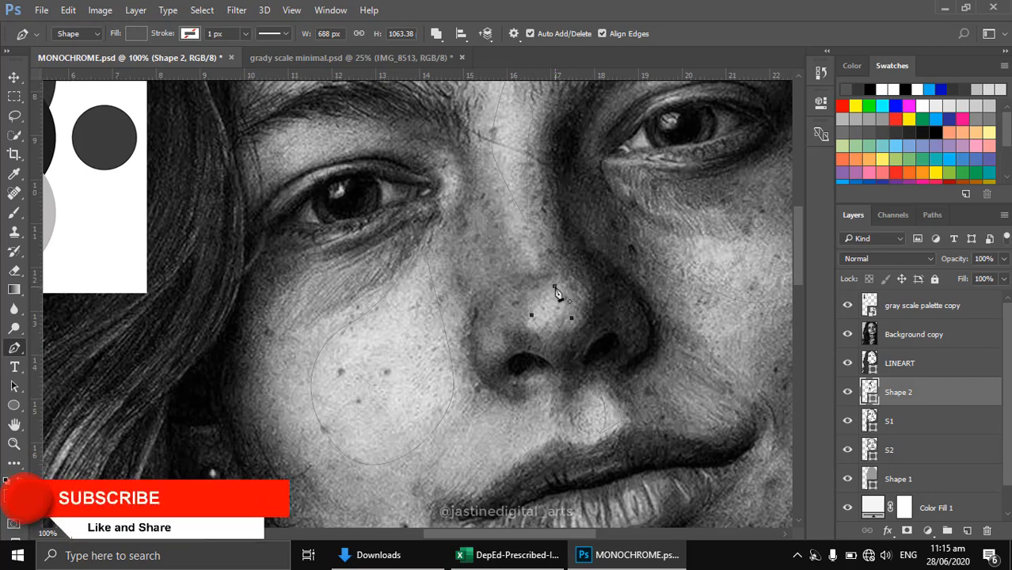
Trace highlights beneath the image-left eyebrow and beside the inner corner of that eye
left_click(522, 290, "alt")
left_click_drag(414, 224, 577, 317)
left_click(552, 288, "ctrl")
left_click(568, 271)
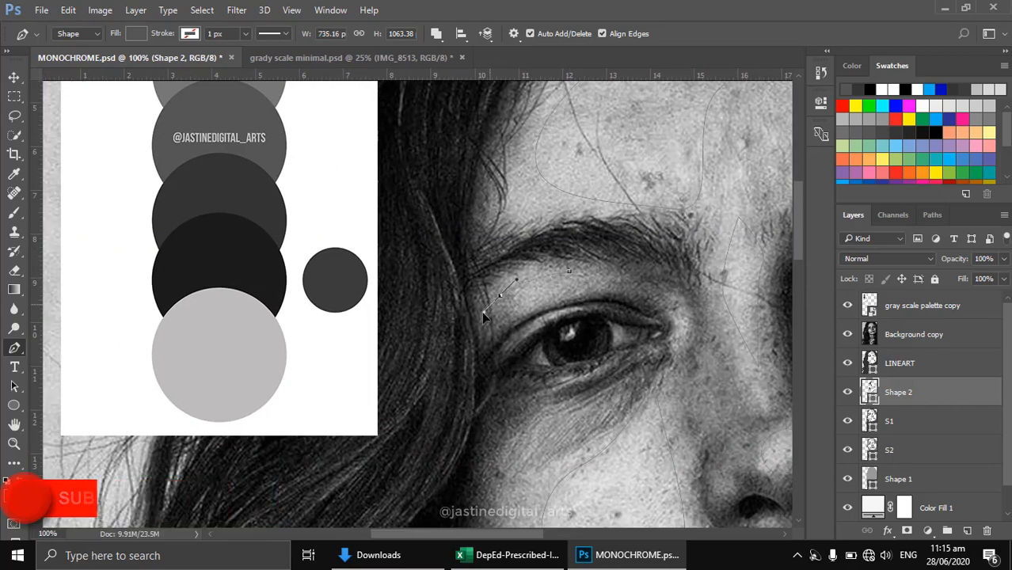
left_click_drag(500, 295, 525, 268)
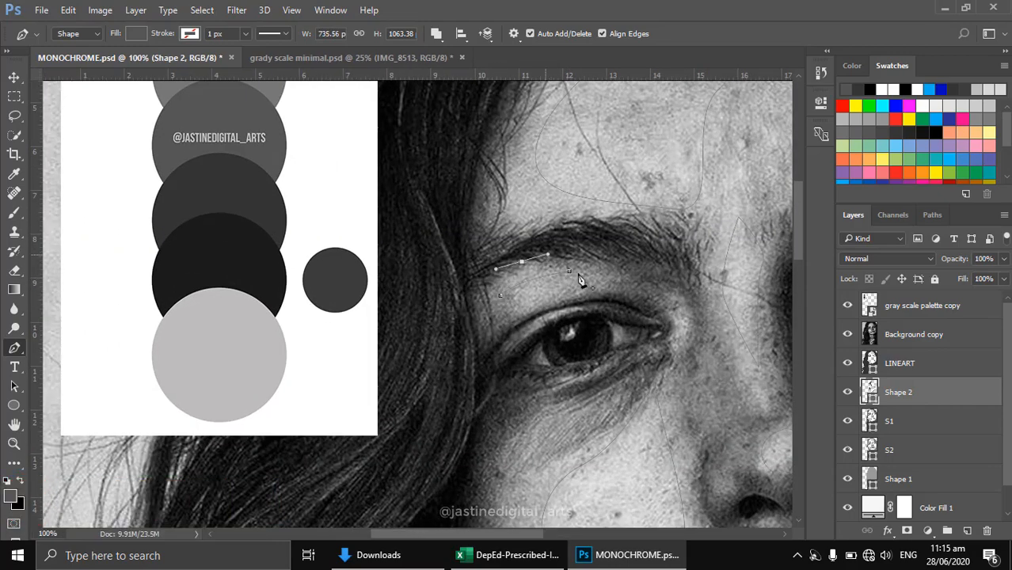
left_click_drag(709, 320, 633, 315)
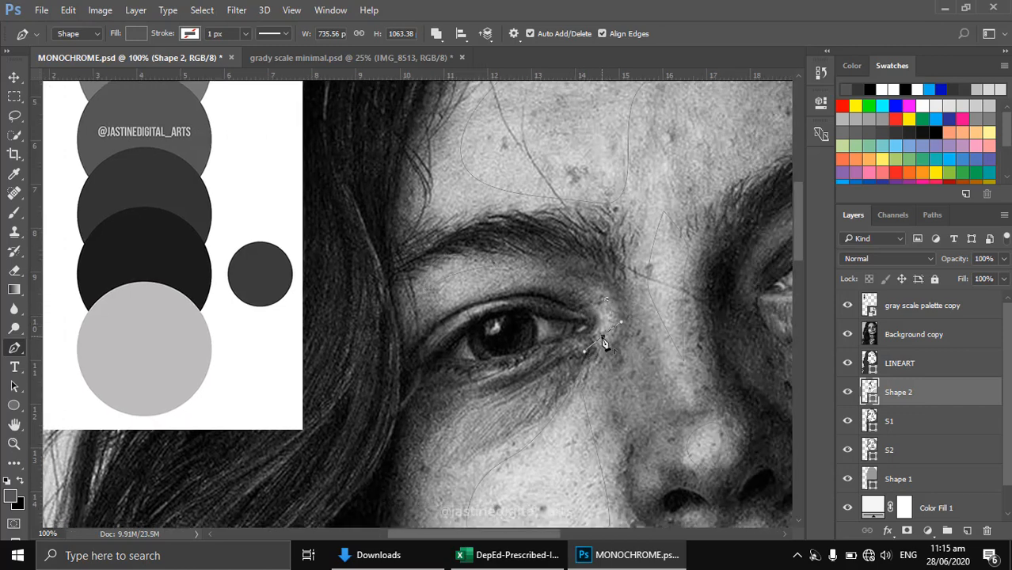
left_click(602, 337, "alt")
Trace a thin highlight along the lower lid of the image-right eye, starting at its inner corner
left_click_drag(603, 287, 403, 317)
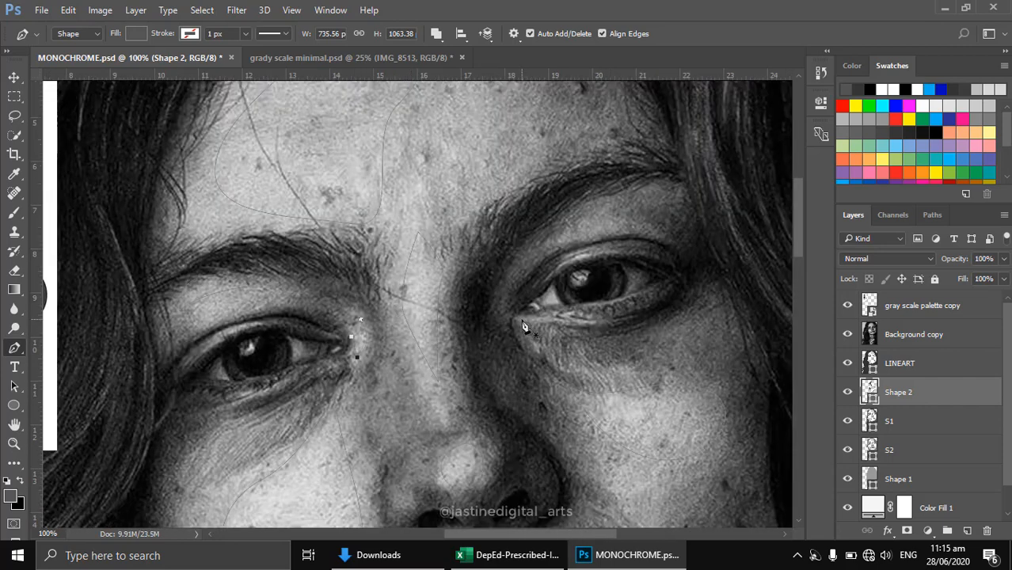
left_click(522, 320)
left_click_drag(598, 327, 551, 325)
scroll(596, 268, "up", 2)
Trace a thin curved highlight along the upper lid of the image-right eye, just above the iris
left_click(503, 292)
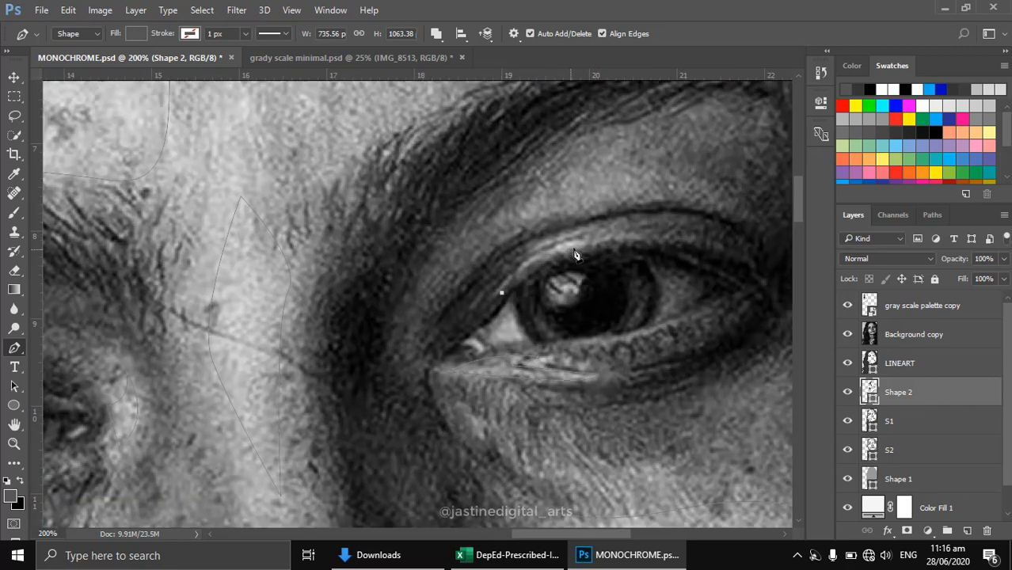
left_click_drag(572, 250, 642, 236)
left_click(608, 220)
left_click(524, 253, "alt")
left_click(562, 241)
Add a highlight shape between the image-right eye's lid crease and its eyebrow
left_click_drag(647, 188, 631, 291)
left_click(550, 263, "alt")
left_click(593, 276, "alt")
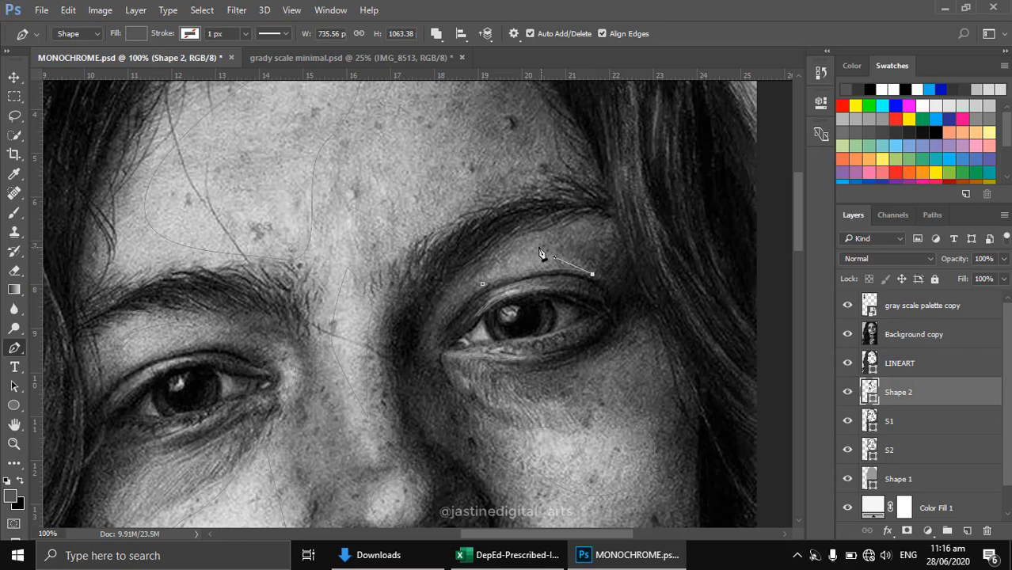
left_click(539, 247)
left_click(572, 226)
Hide the Background copy reference photo to reveal the traced highlights across the whole portrait
left_click(411, 363, "alt")
left_click(385, 374, "alt")
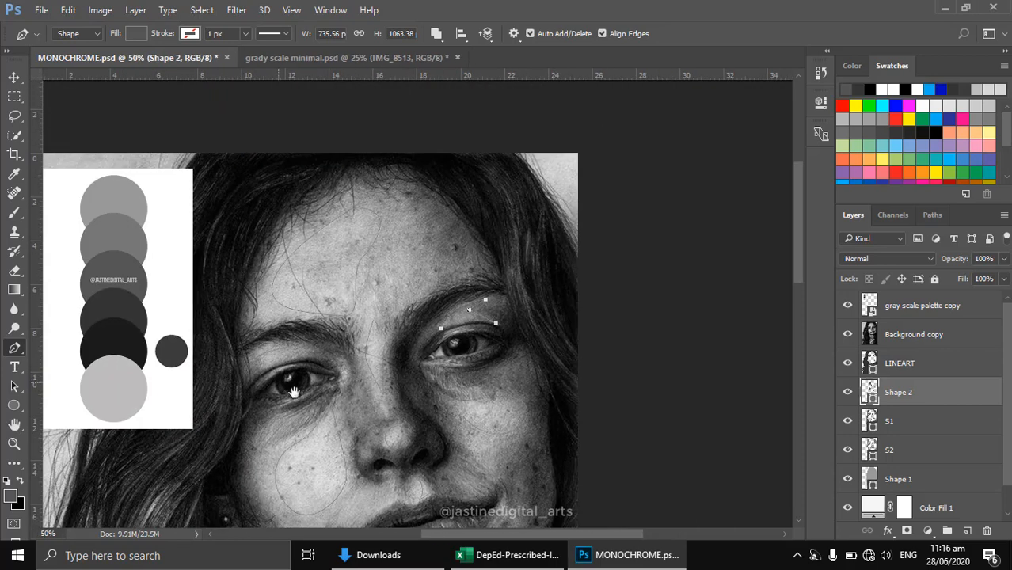
left_click_drag(296, 388, 341, 254)
scroll(415, 402, "down", 5)
scroll(451, 404, "left", 1)
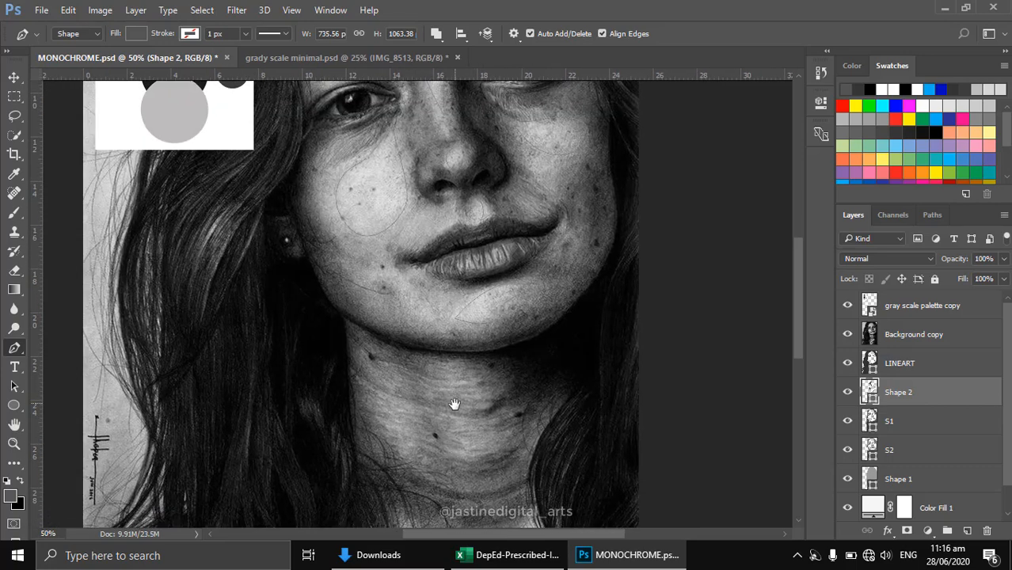
left_click(455, 405, "alt")
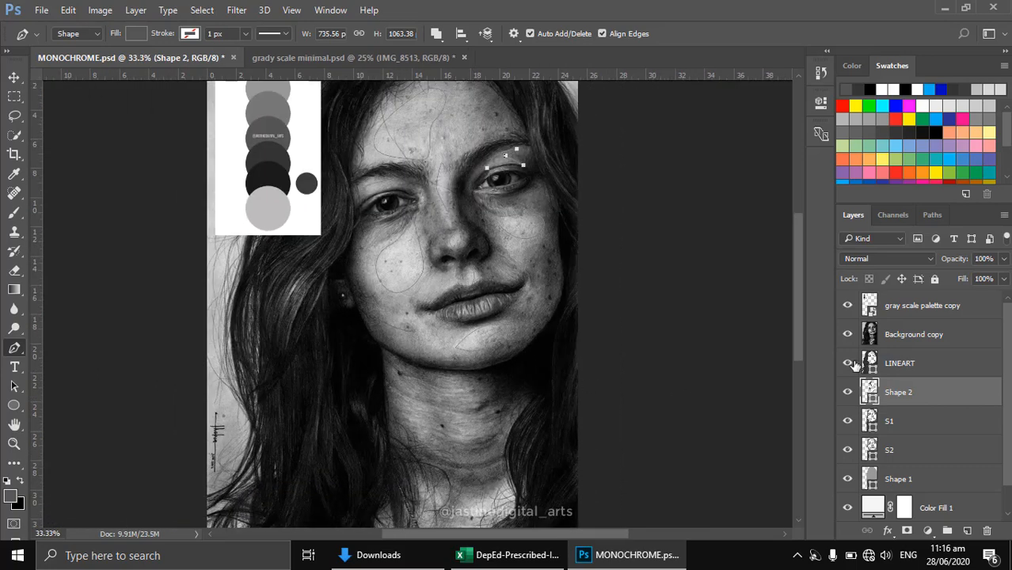
key("ctrl+minus")
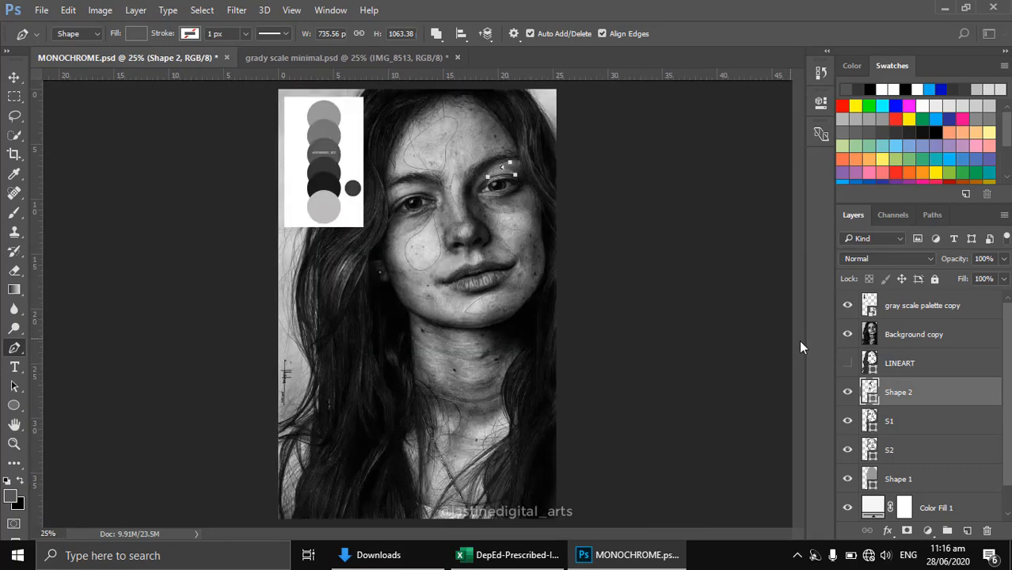
left_click(848, 334)
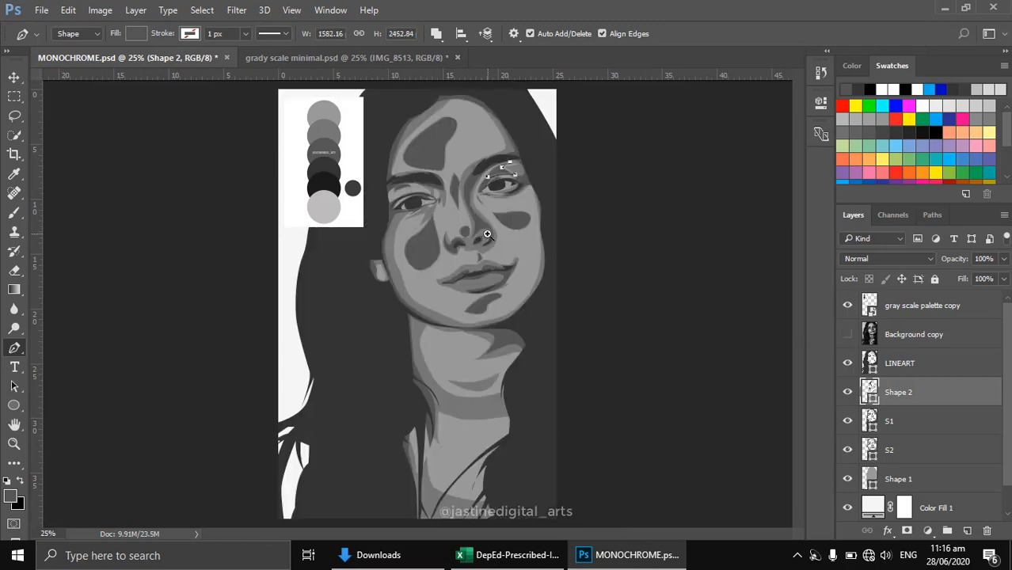
key("ctrl+plus")
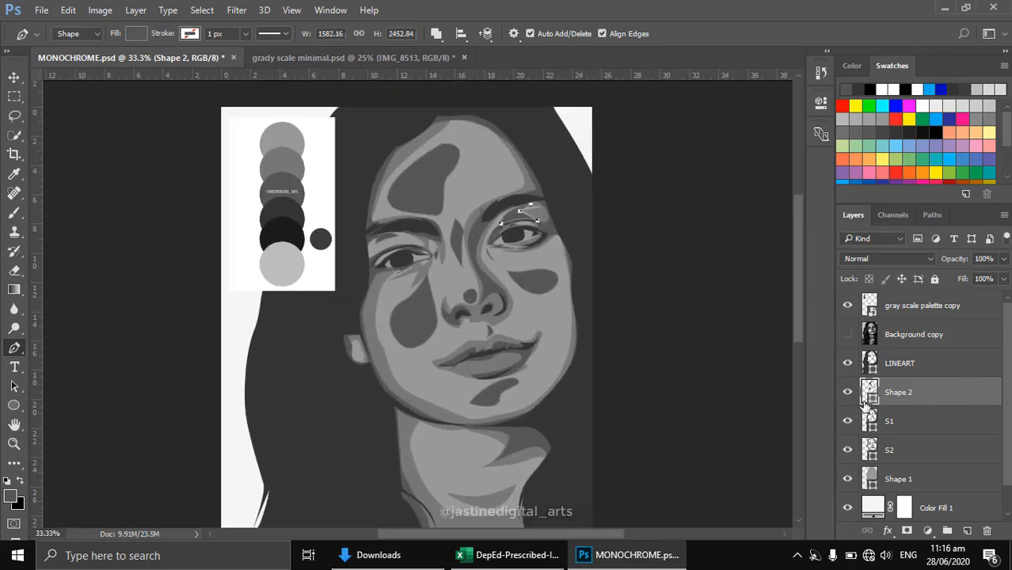
Fill the new highlight shape layer with the light gray sampled from the bottom circle of the palette image
double_click(871, 400)
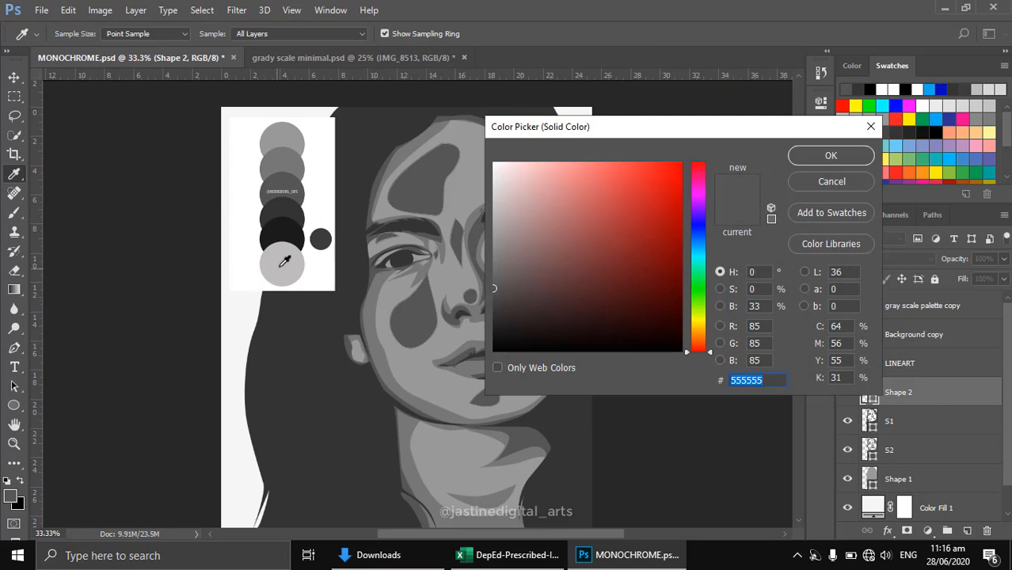
left_click(280, 266)
left_click(831, 156)
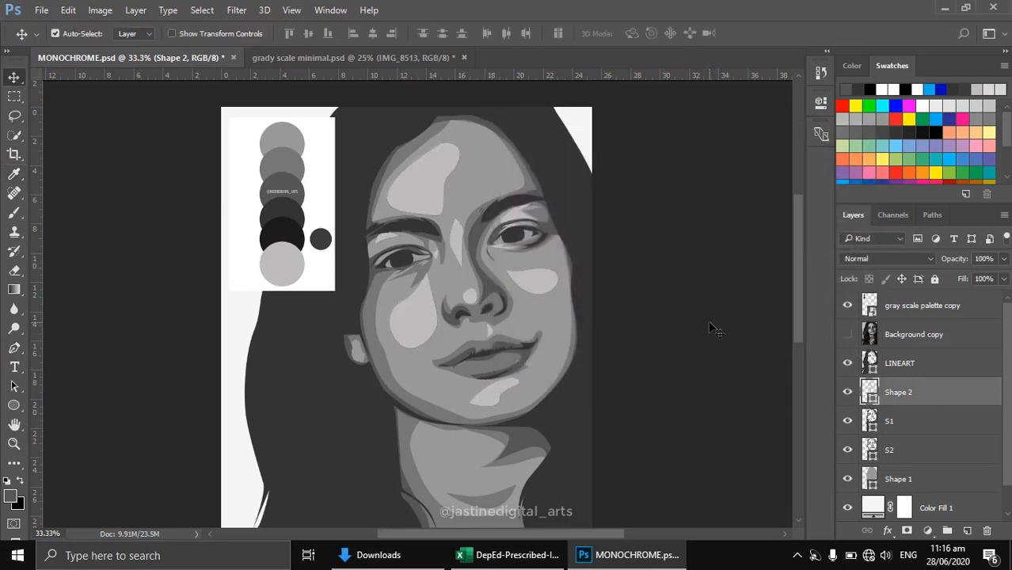
Examine the recolored highlights over the whole portrait and up close around the image-left eye
left_click(523, 284, "alt")
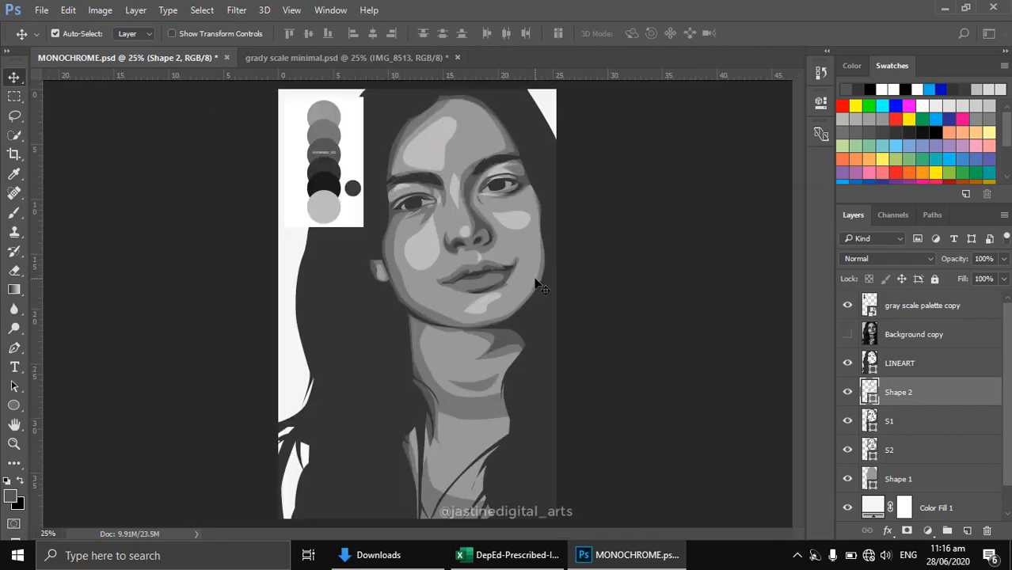
left_click(414, 199, "ctrl")
left_click(415, 199, "ctrl")
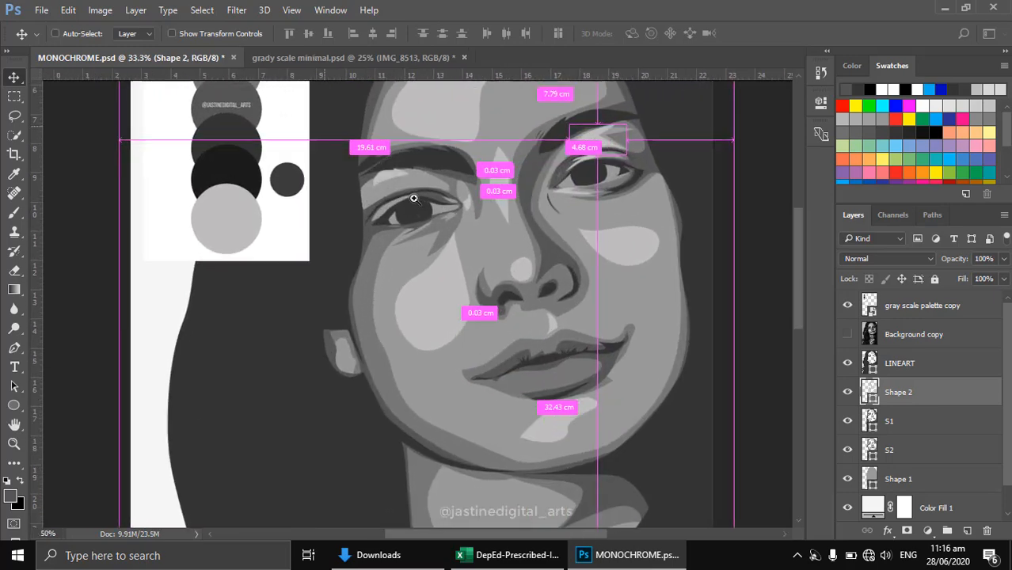
left_click(415, 199, "ctrl")
left_click(416, 199, "ctrl")
left_click(419, 199, "ctrl")
left_click_drag(421, 211, 445, 274)
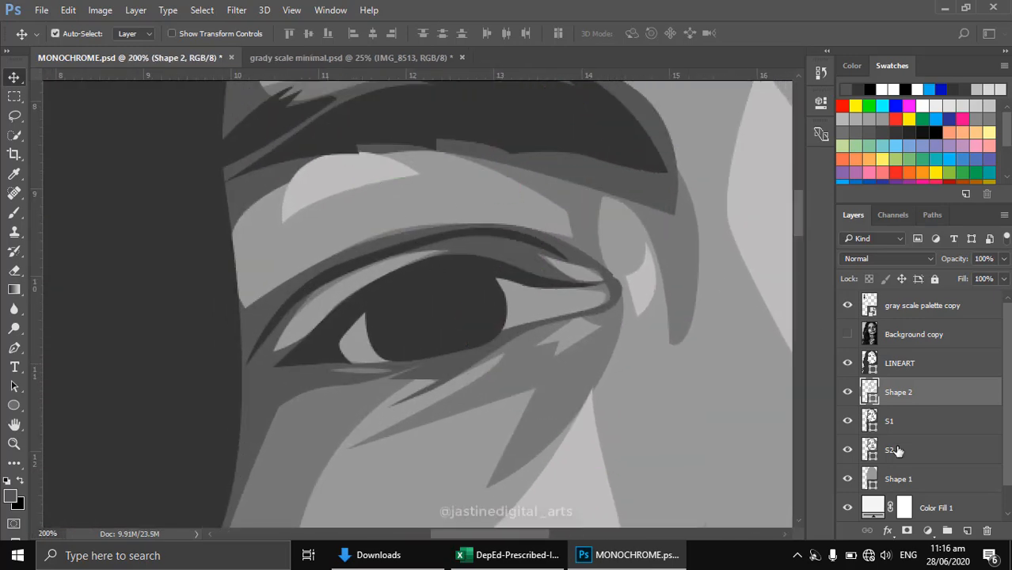
On the Shape 2 layer, use the Pen tool to add a thin highlight along the image-left eye's upper lid
left_click(847, 421)
left_click(860, 421)
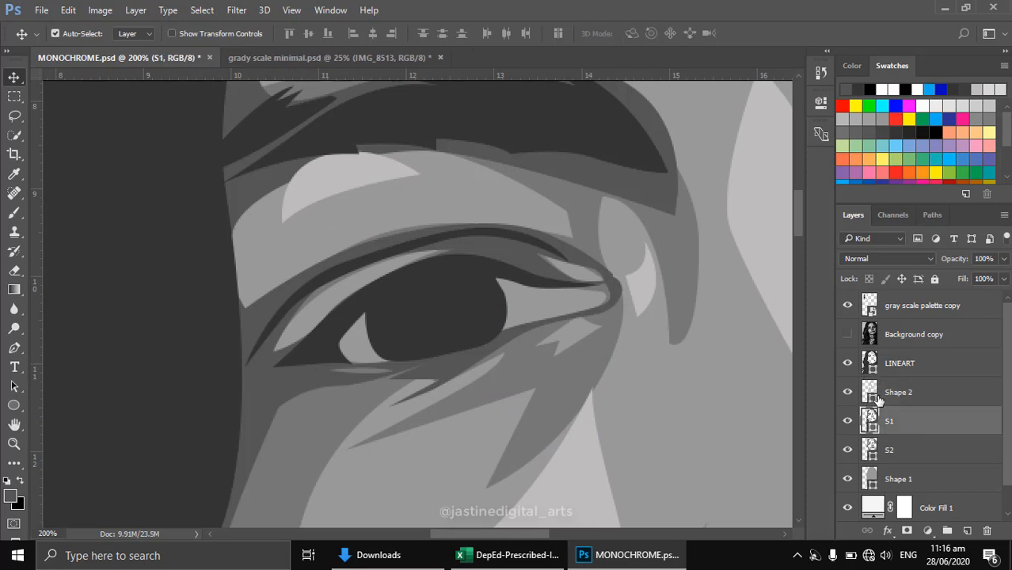
left_click(873, 396)
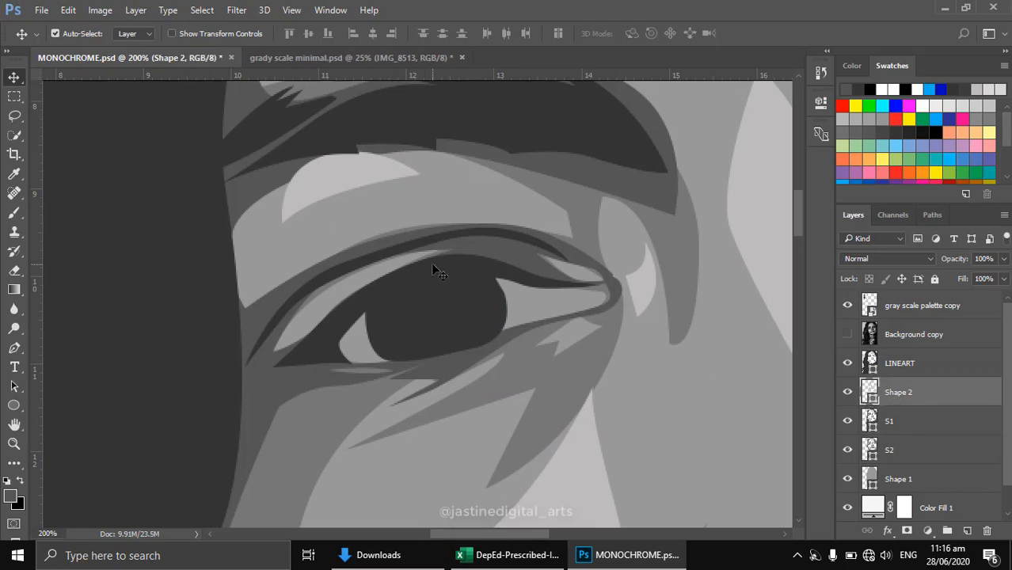
key("p")
left_click(436, 34)
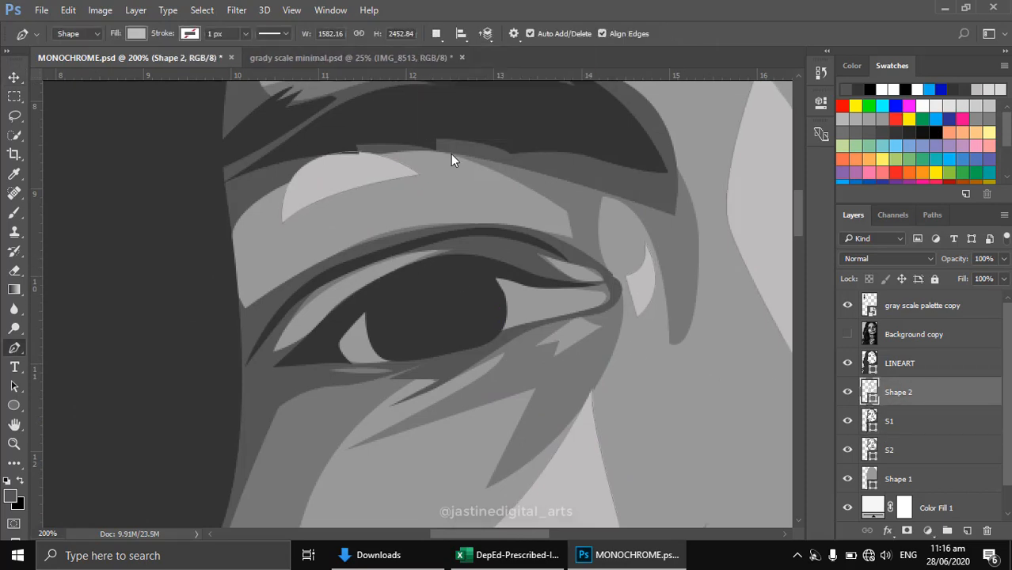
left_click(411, 259)
left_click(301, 328)
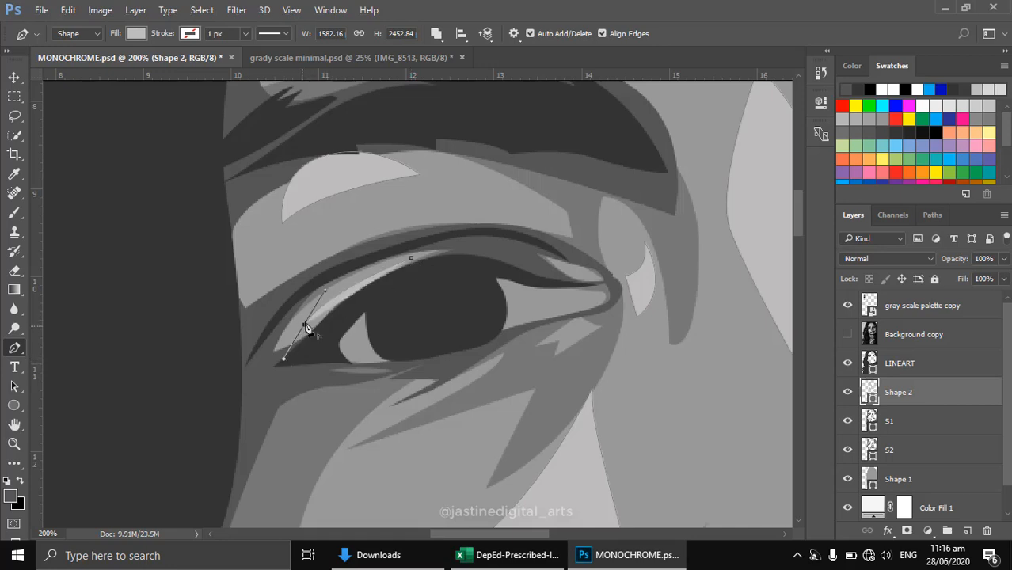
left_click(306, 326, "alt")
left_click_drag(502, 236, 522, 238)
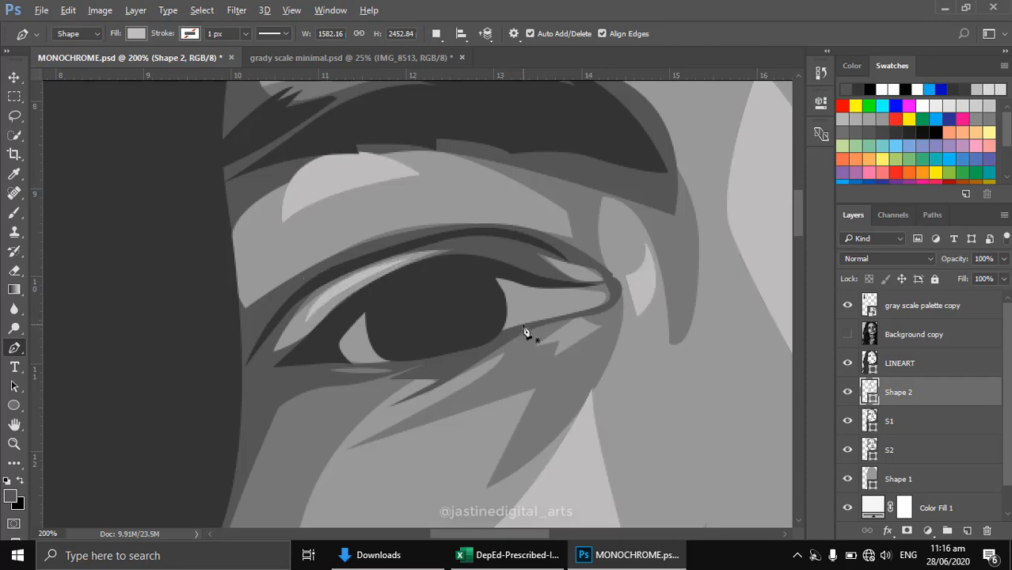
Rename the Shape 2 layer as HLIGHTS and the Shape 1 layer as BASE
scroll(524, 333, "down", 3)
left_click_drag(559, 346, 534, 333)
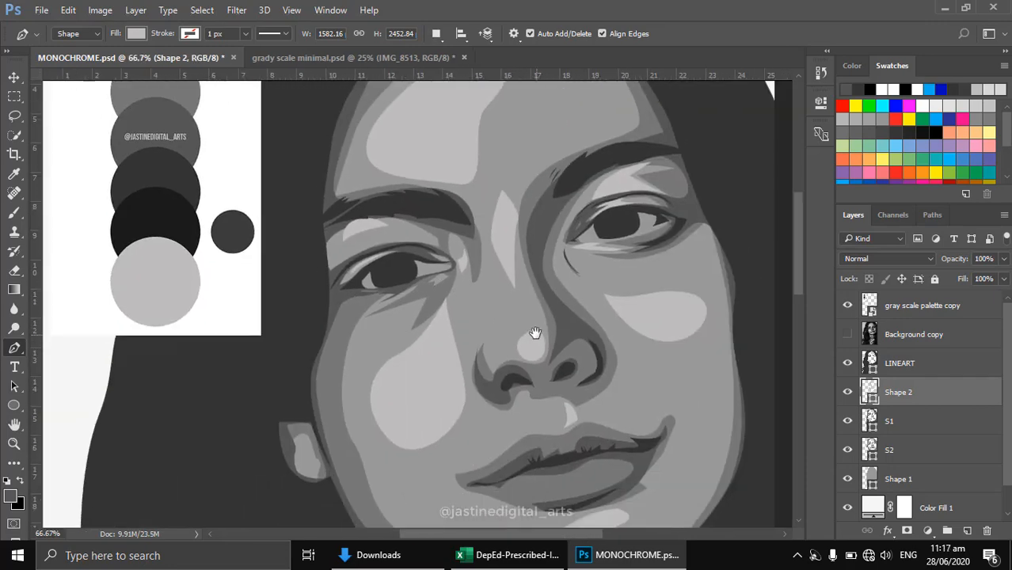
scroll(607, 294, "down", 2)
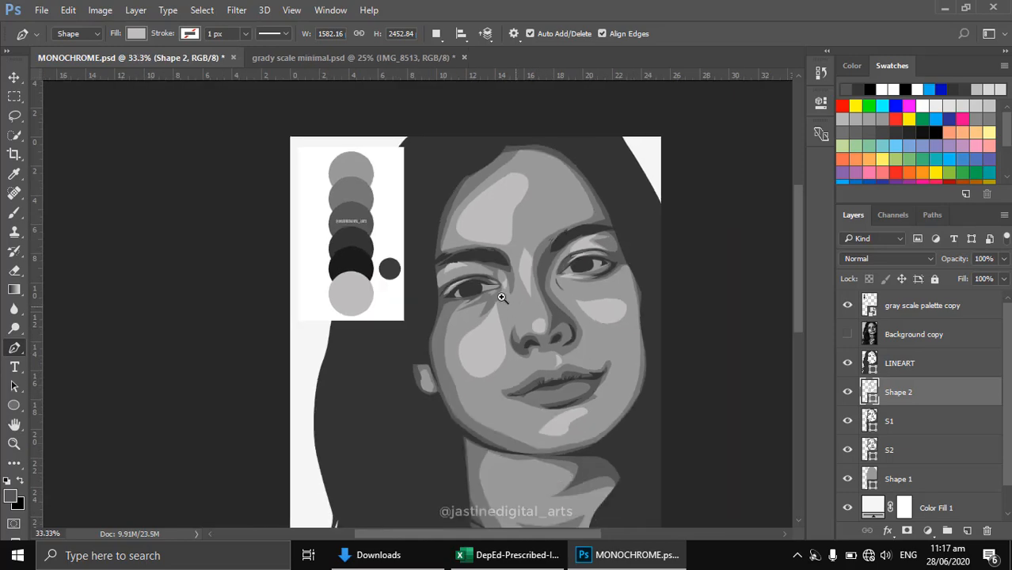
scroll(456, 285, "up", 4)
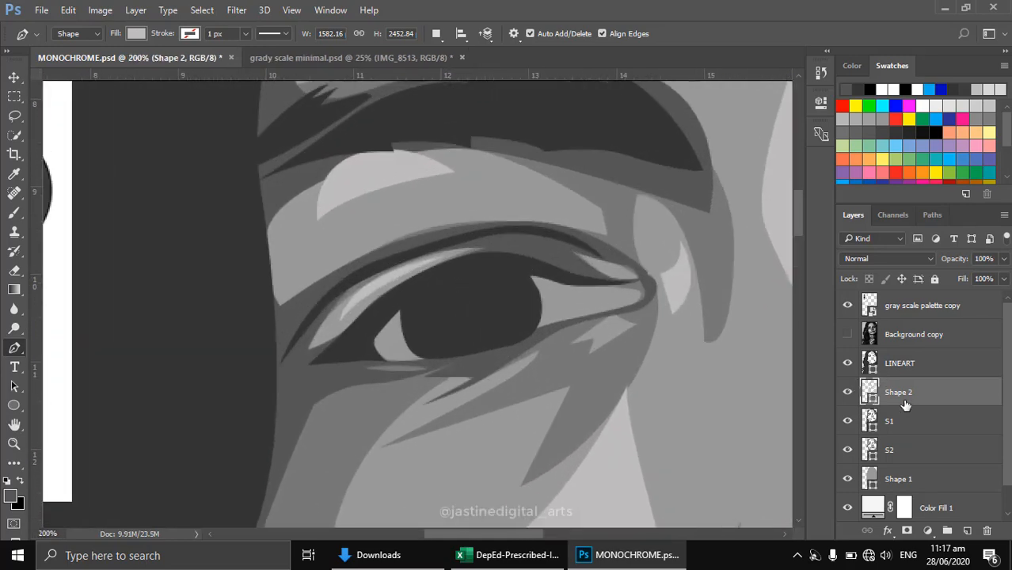
double_click(899, 392)
key("Return")
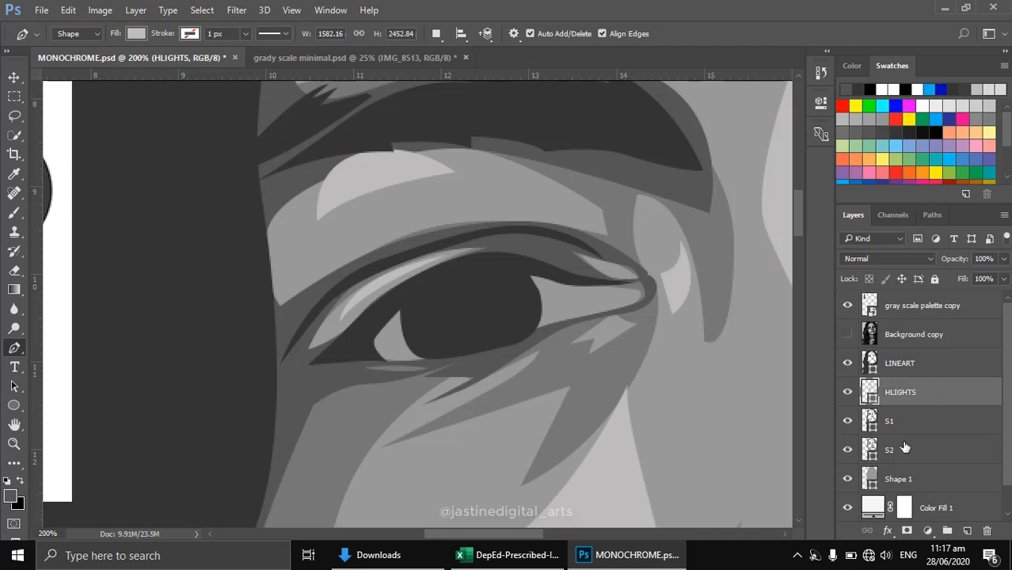
double_click(896, 480)
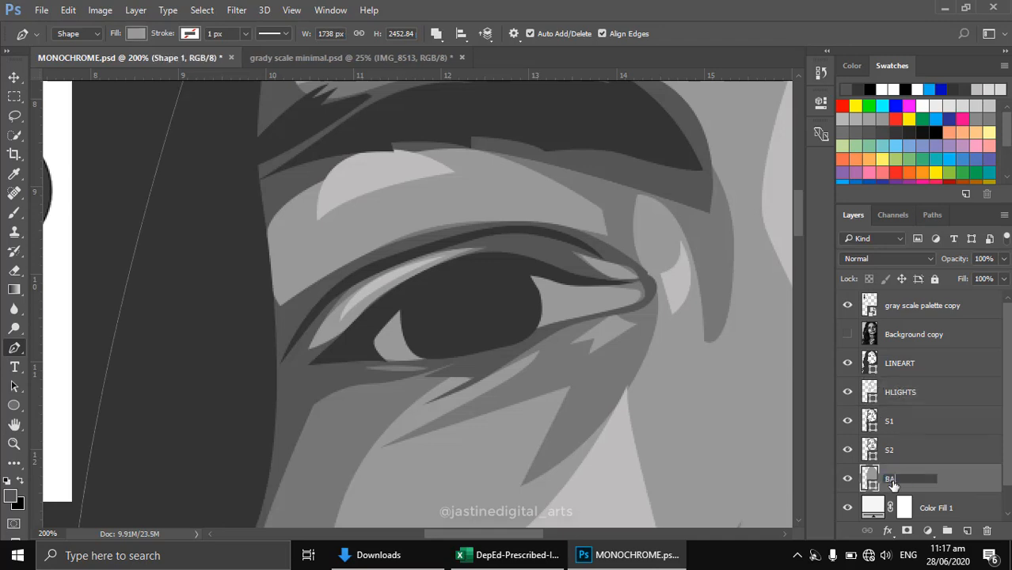
key("Return")
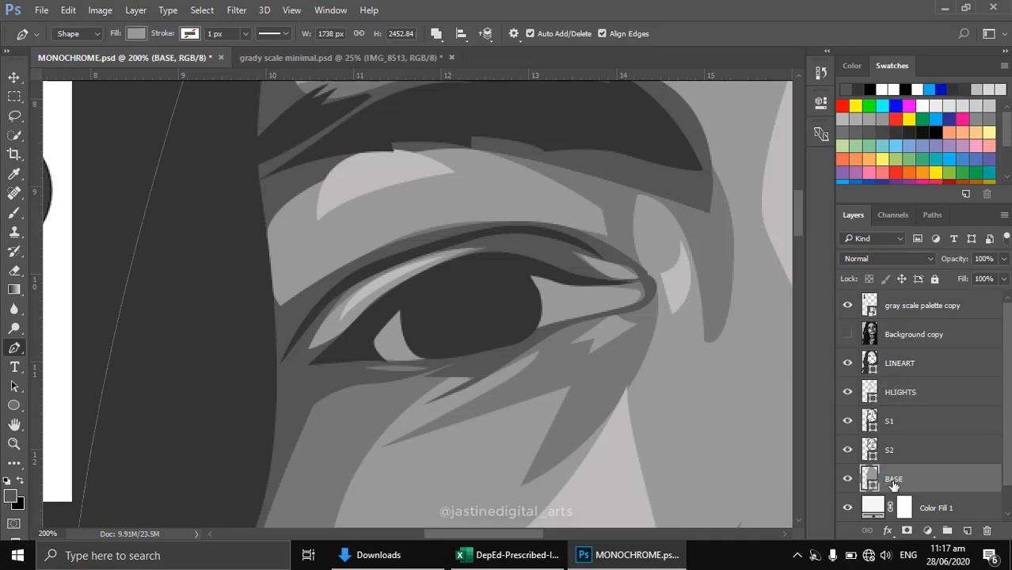
Add a new layer named EYELIGHTS directly above the HLIGHTS layer
left_click(891, 400)
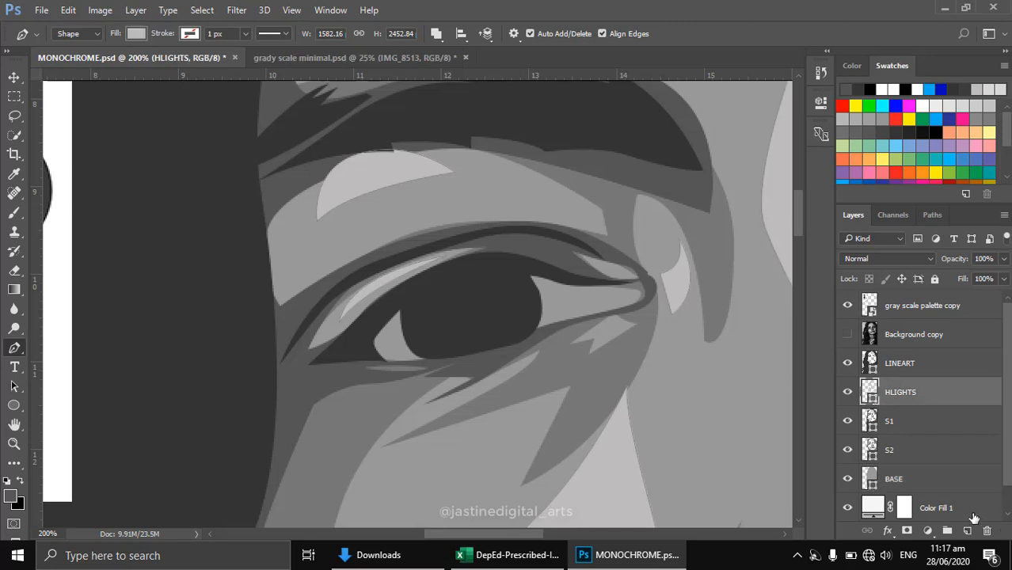
left_click(967, 530)
double_click(895, 393)
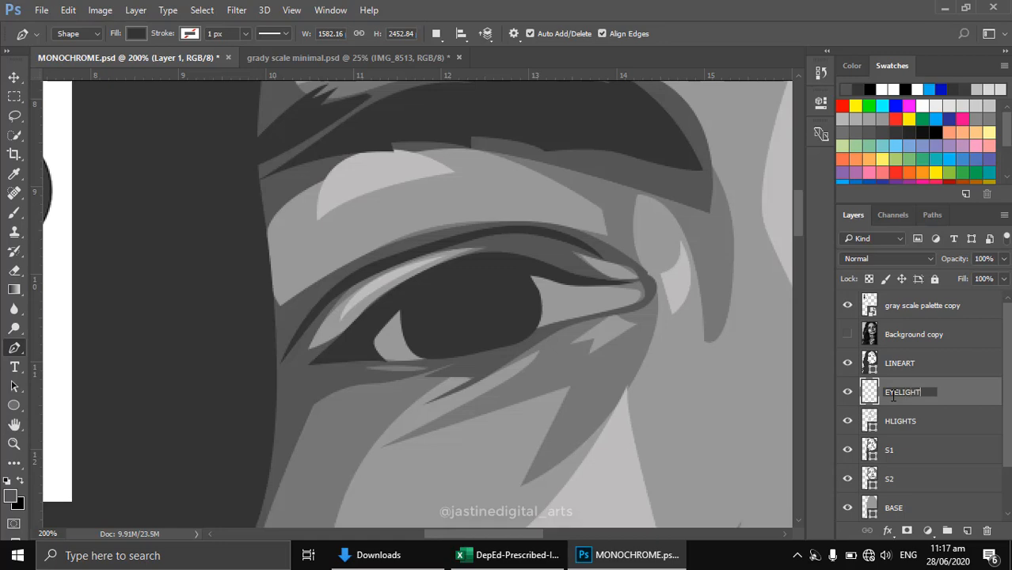
key("Return")
Show the Background copy reference photo and trace the image-left eye's catchlight with the Pen tool, about 28 by 24 px
left_click(847, 334)
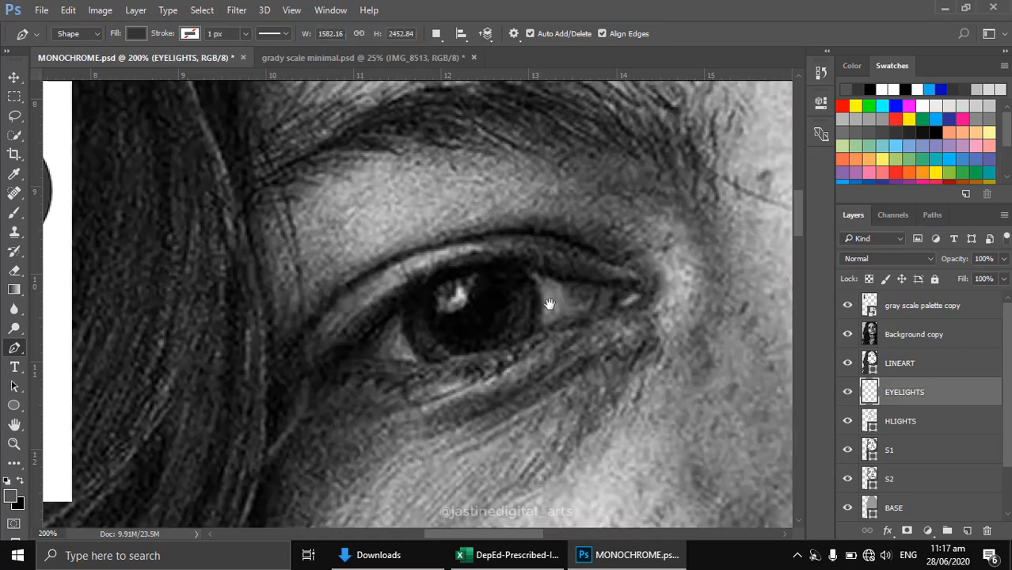
left_click_drag(437, 297, 456, 299)
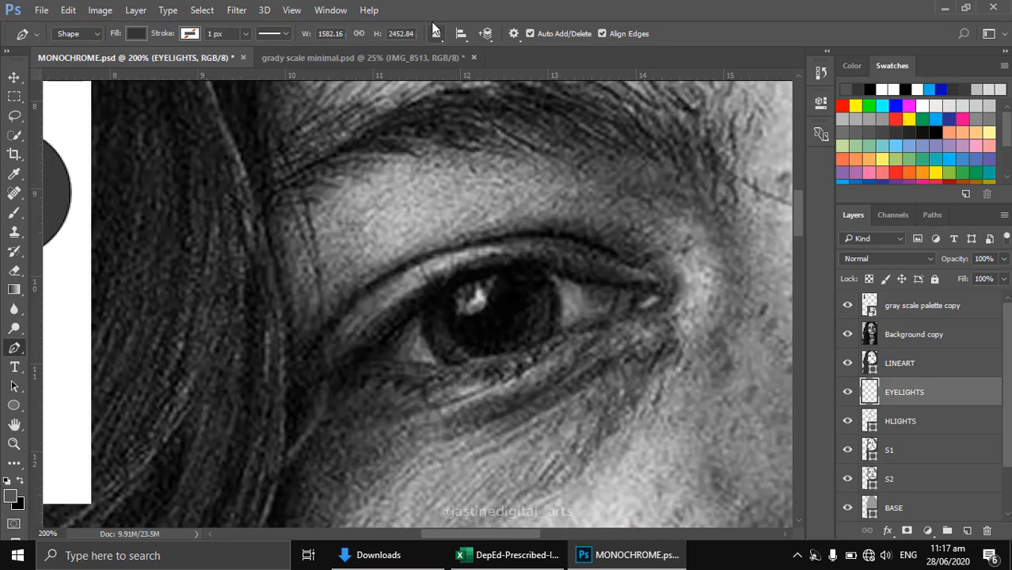
scroll(498, 267, "up", 2)
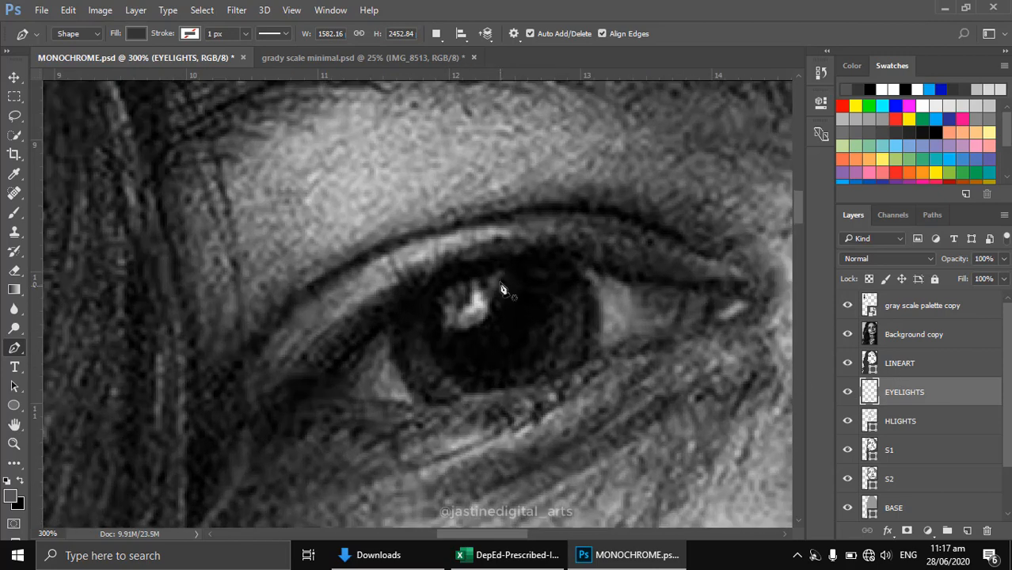
left_click(501, 277)
mouse_move(488, 305)
left_mouse_down()
mouse_move(489, 318)
mouse_move(436, 321)
mouse_move(452, 284)
mouse_move(464, 294)
mouse_move(516, 290)
left_mouse_up()
left_click(472, 282)
left_click(480, 291)
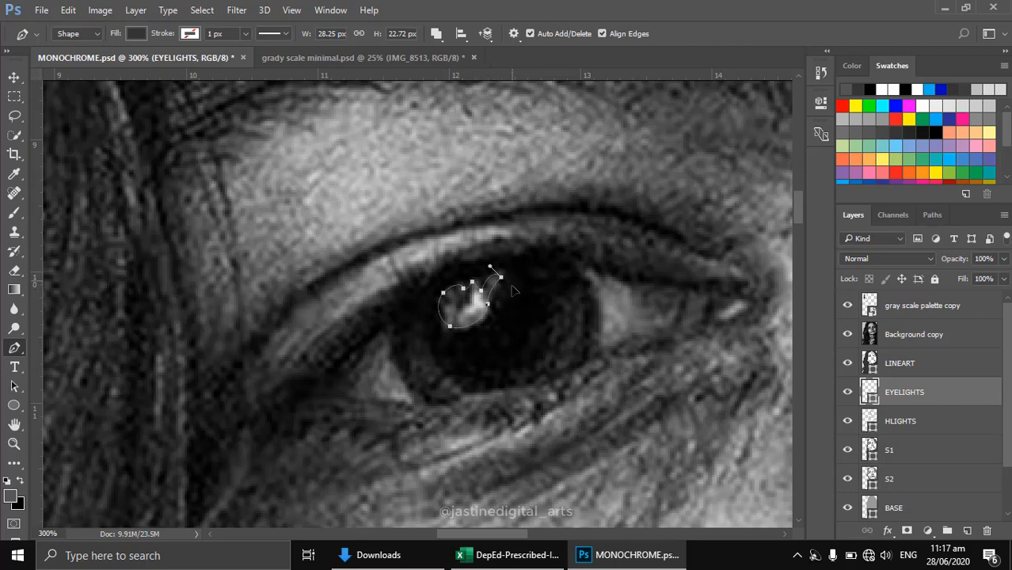
On the EYELIGHTS layer, trace the notched catchlight in the image-right eye as a closed Pen shape
left_click_drag(588, 264, 400, 392)
left_click(444, 288)
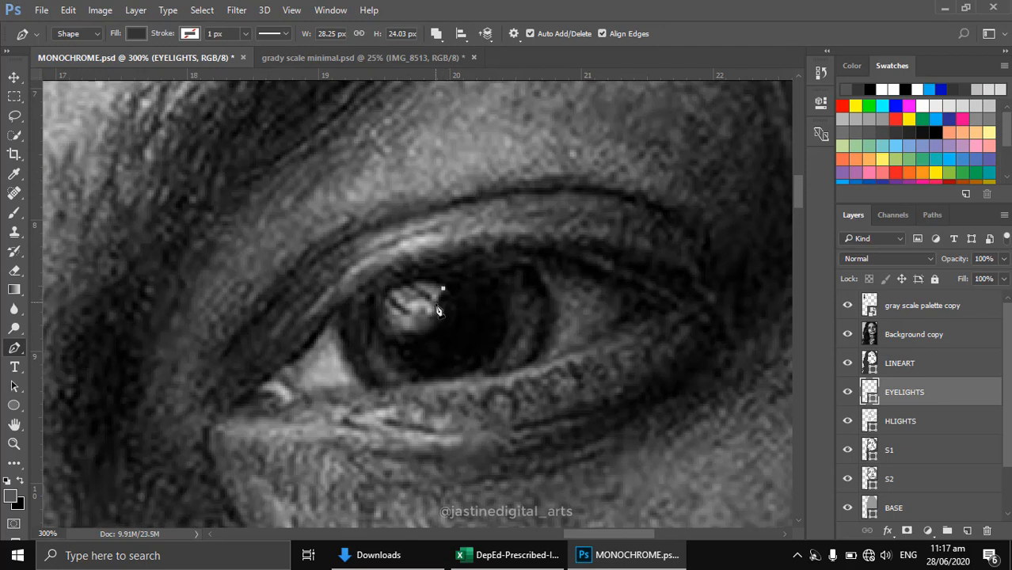
left_click_drag(437, 303, 404, 288)
left_click(404, 311)
left_click(406, 286)
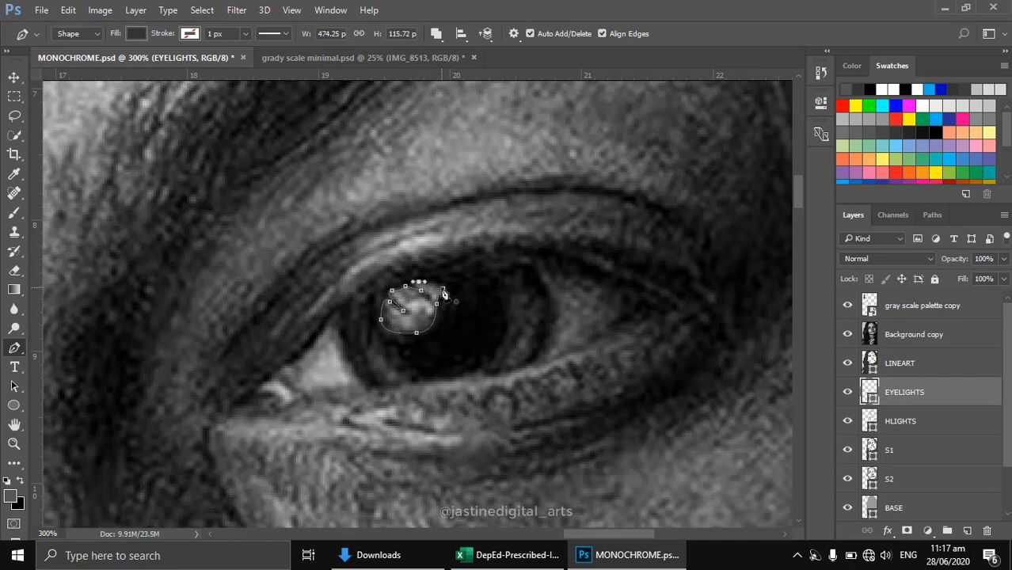
left_click(444, 287)
Hide the reference photo and fill the EYELIGHTS shapes with the light gray bebcbd sampled from the forehead highlight
scroll(488, 340, "down", 5)
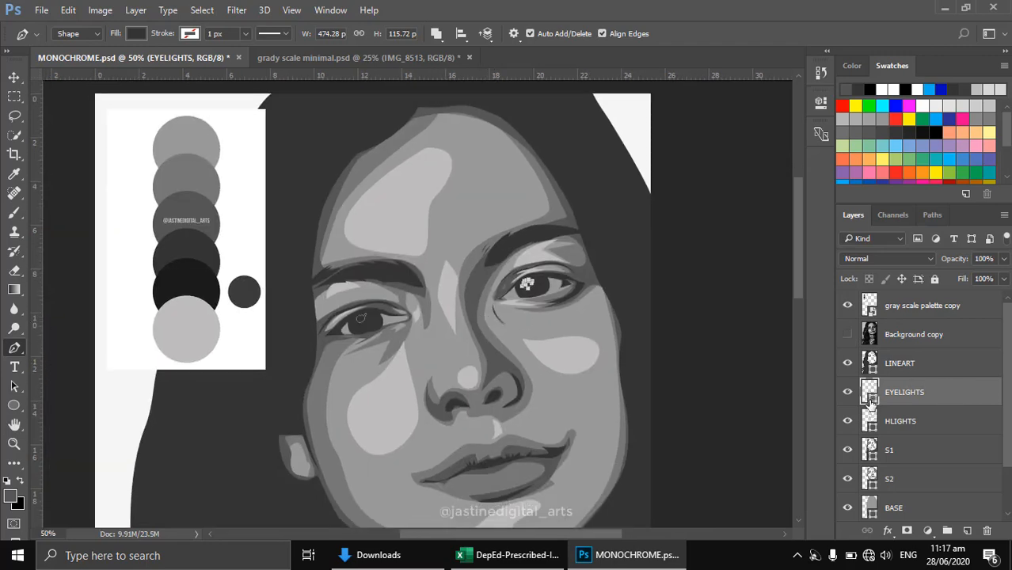
double_click(870, 401)
left_click(411, 223)
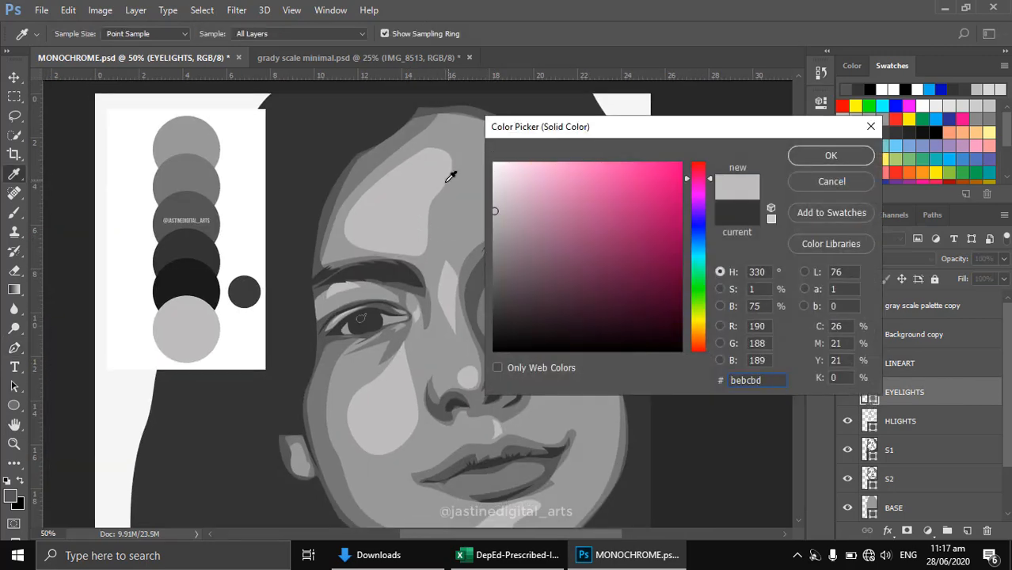
left_click(816, 161)
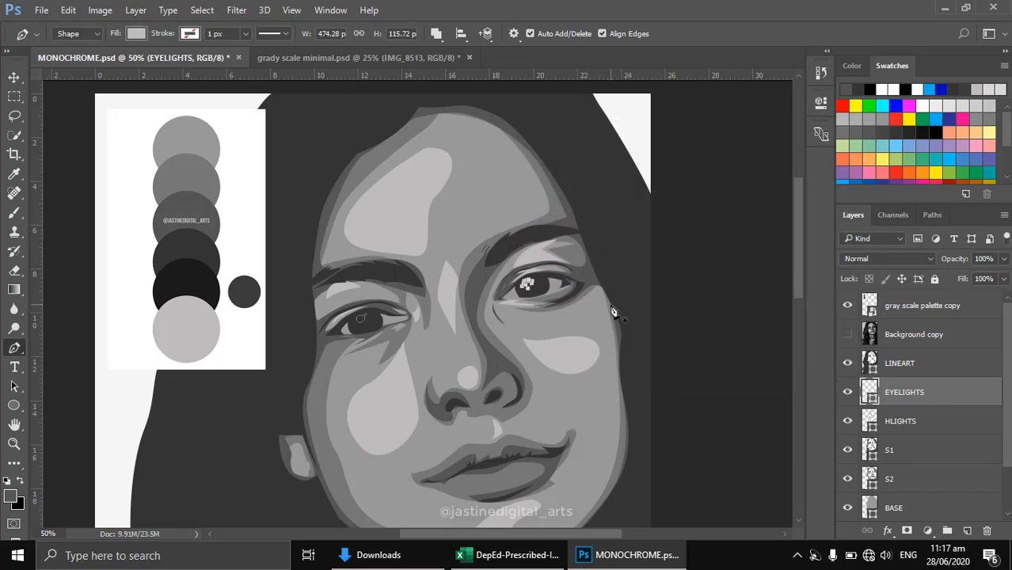
Move the EYELIGHTS layer above LINEART and check the catchlights across the portrait
scroll(479, 303, "up", 1)
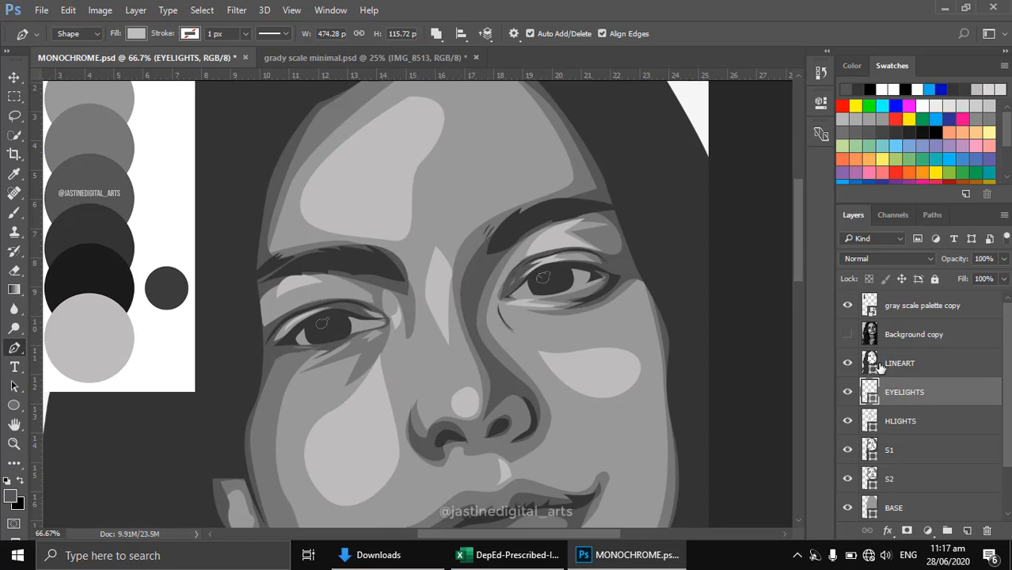
left_click_drag(899, 398, 899, 357)
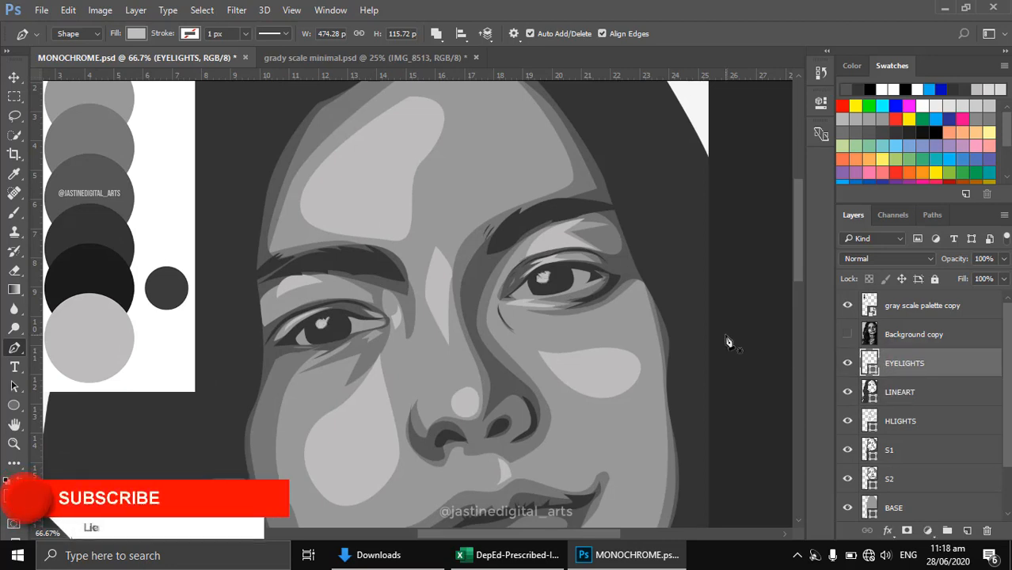
scroll(487, 330, "down", 3)
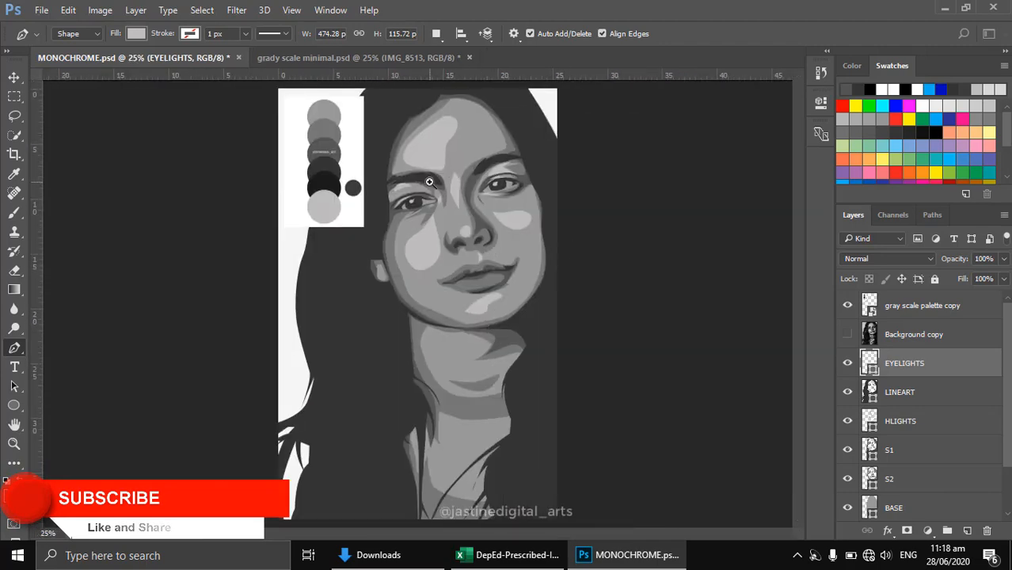
scroll(434, 178, "up", 3)
scroll(430, 183, "up", 2)
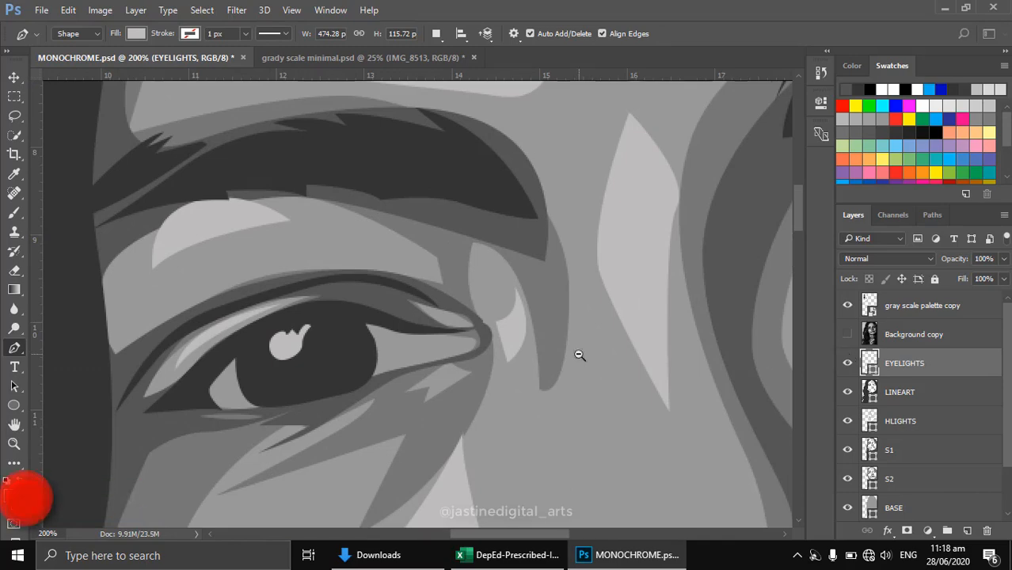
scroll(578, 350, "down", 2)
Show the Background copy reference photo and add a new layer named EYESHADES above EYELIGHTS
left_click(848, 334)
scroll(491, 329, "up", 3)
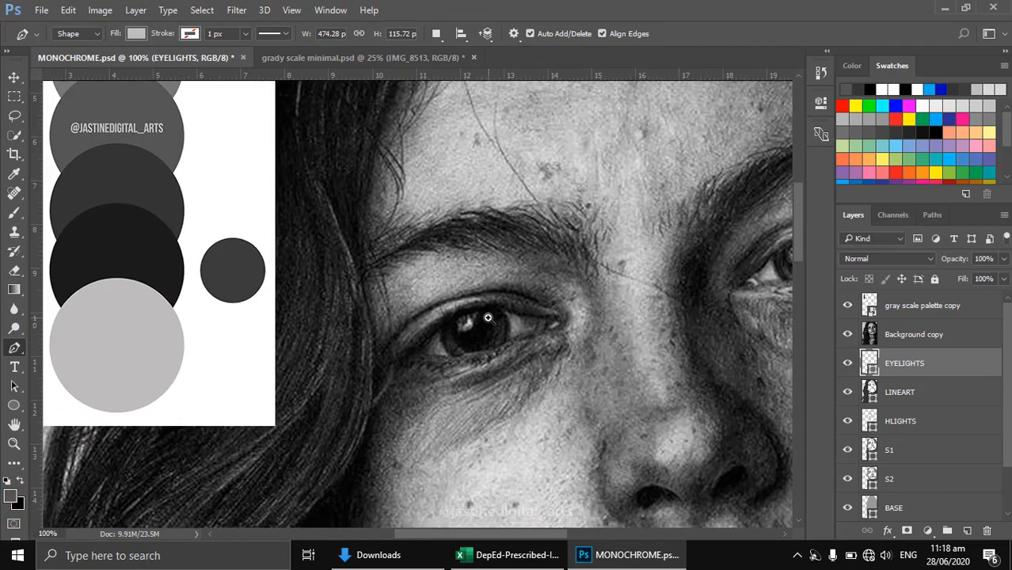
left_click(869, 394)
left_click(870, 370)
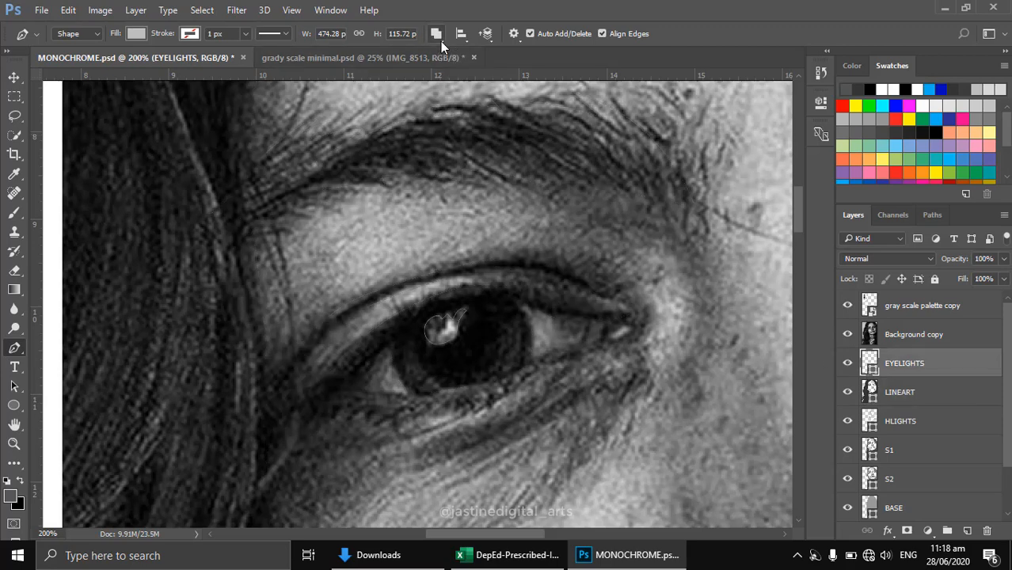
left_click(966, 531)
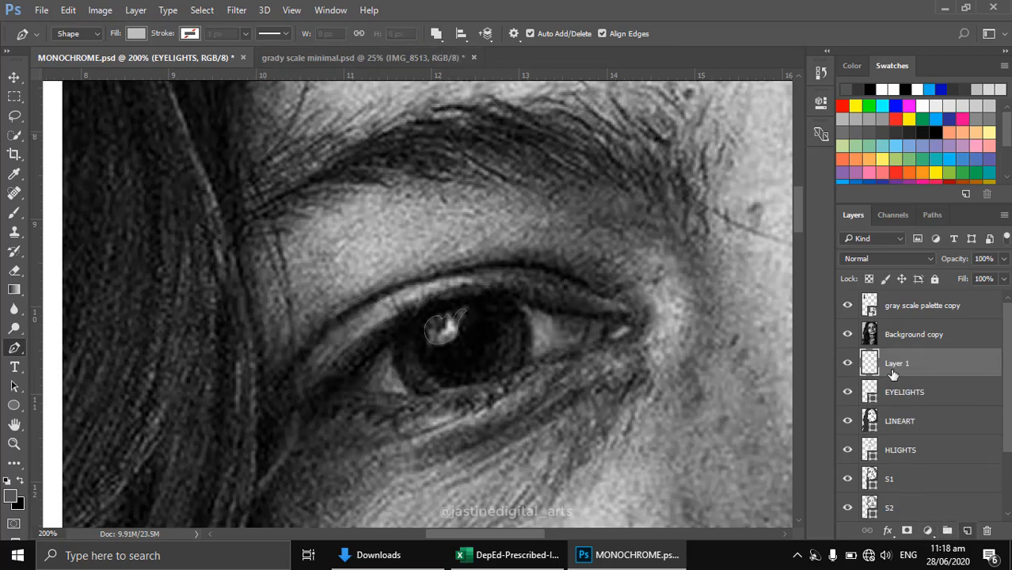
double_click(898, 366)
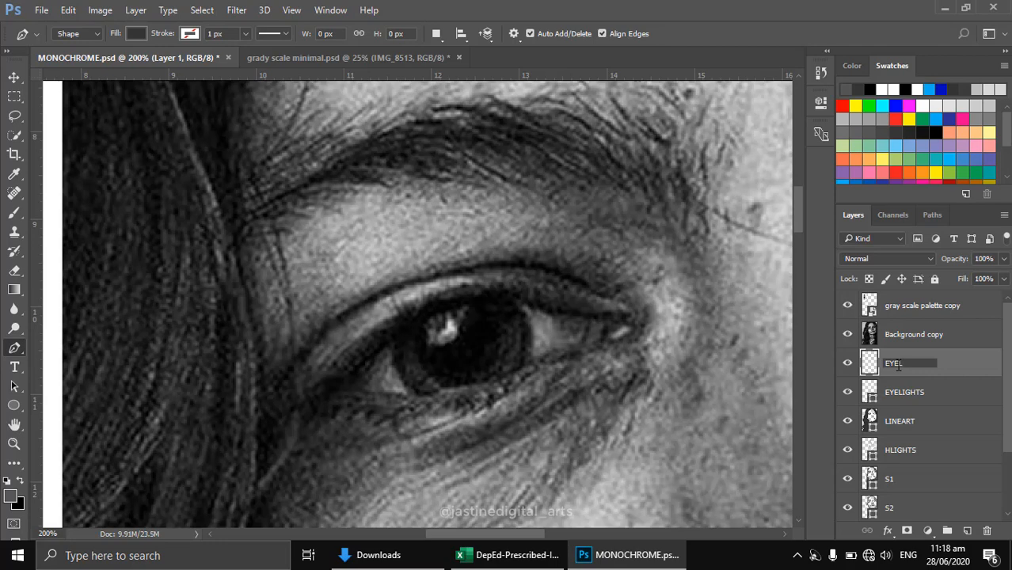
type("EYESHADES")
key("Return")
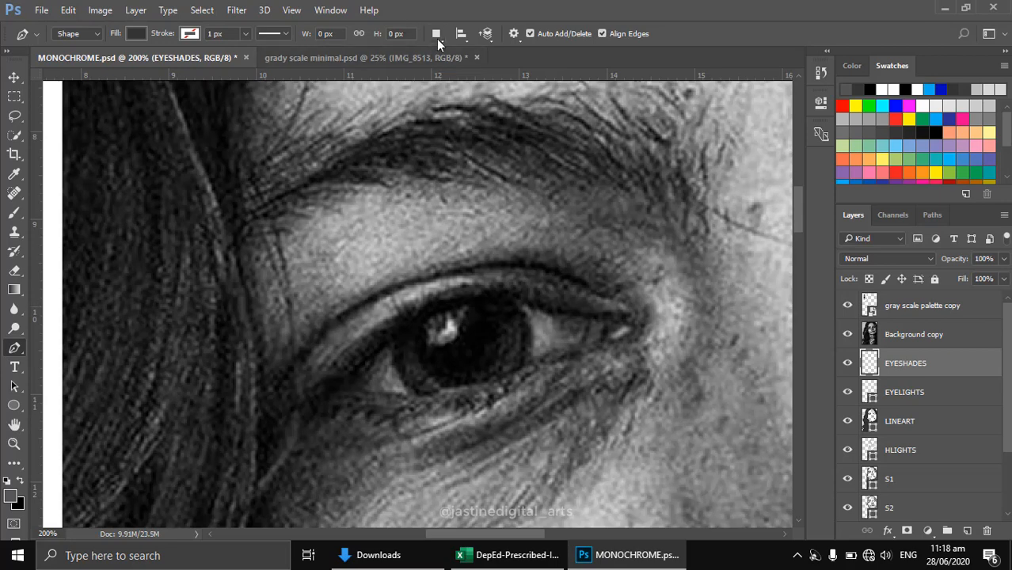
Trace a crescent about 23 by 35 px along the outer edge of the image-left eye's iris on the EYESHADES layer
left_click(437, 38)
left_click(451, 52)
left_click_drag(400, 391, 401, 366)
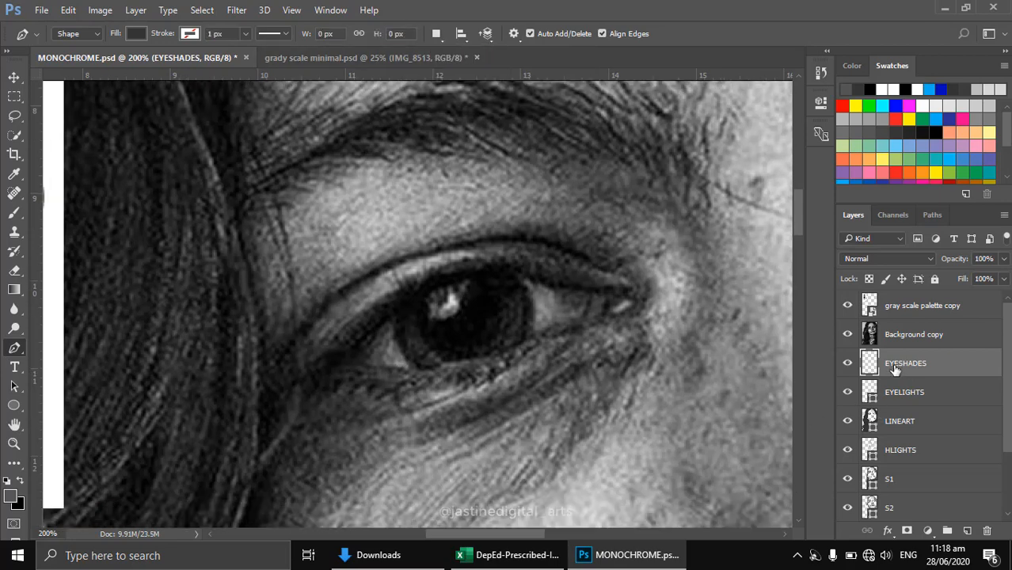
left_click(418, 312)
left_click(406, 335)
left_click_drag(410, 343, 441, 362)
left_click(418, 311)
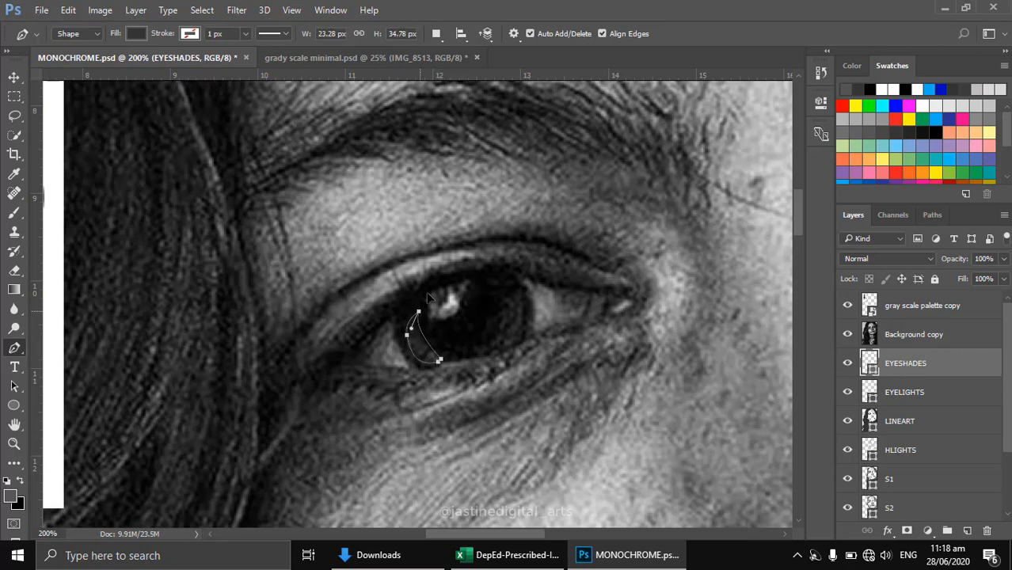
Switch the path operation to combine shapes and trace a second shade along the nose-side edge of the same iris
left_click(436, 34)
left_click(451, 69)
left_click_drag(501, 301, 518, 294)
left_click_drag(491, 351, 522, 309)
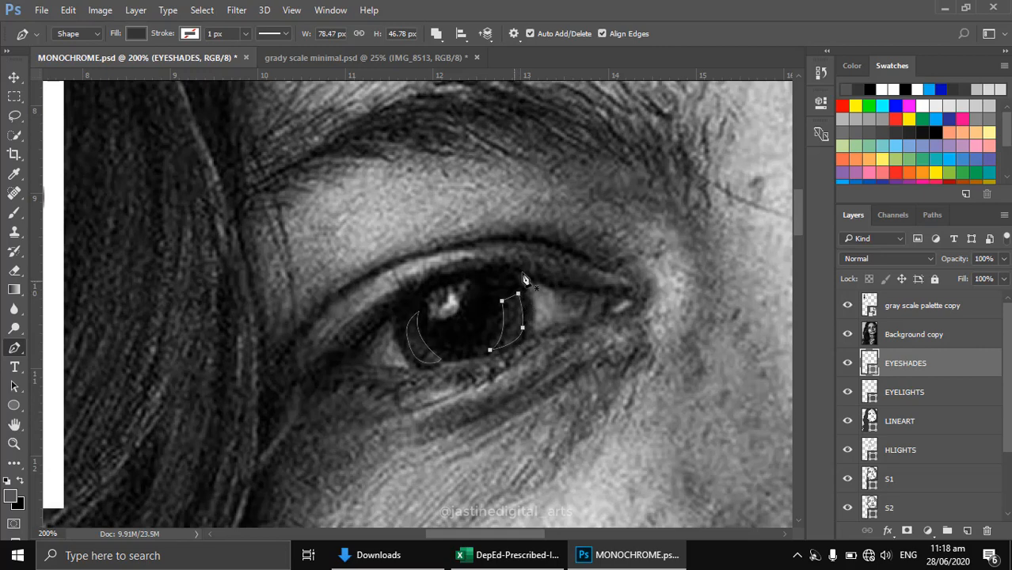
Trace two curved shades along both side edges of the image-right eye's iris on the EYESHADES layer
left_click_drag(774, 232, 242, 333)
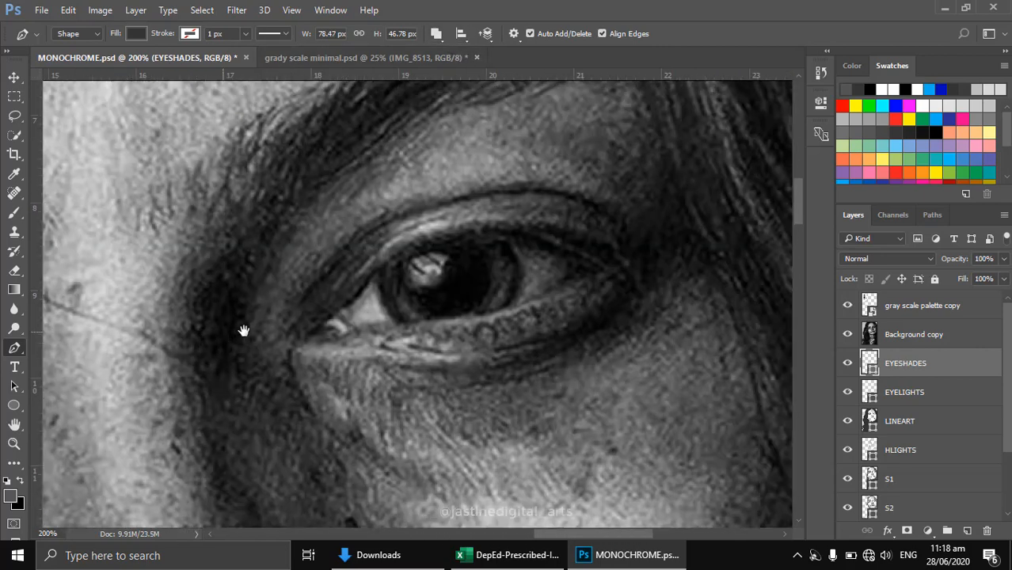
left_click(397, 279)
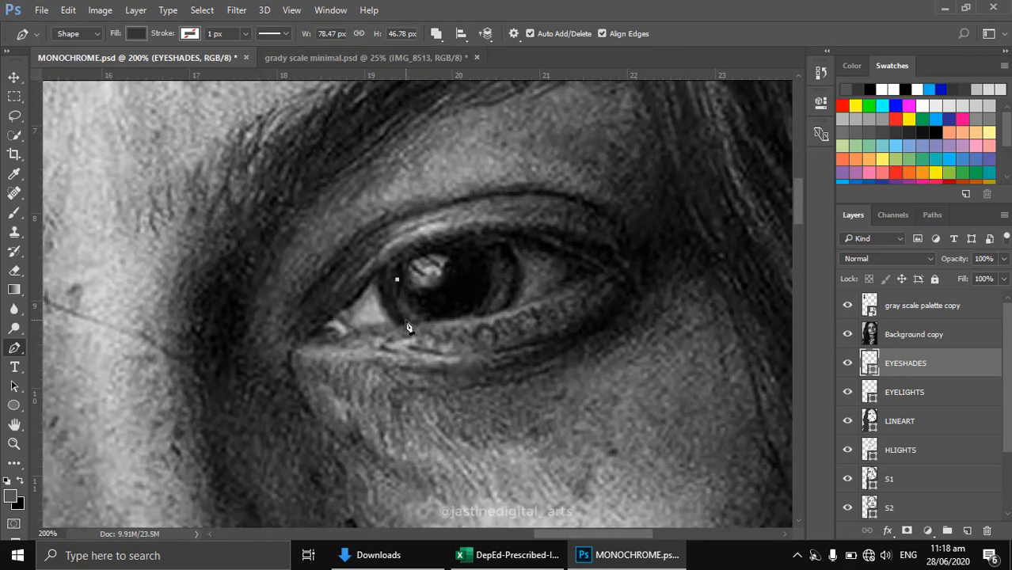
left_click_drag(412, 329, 432, 319)
left_click(397, 279)
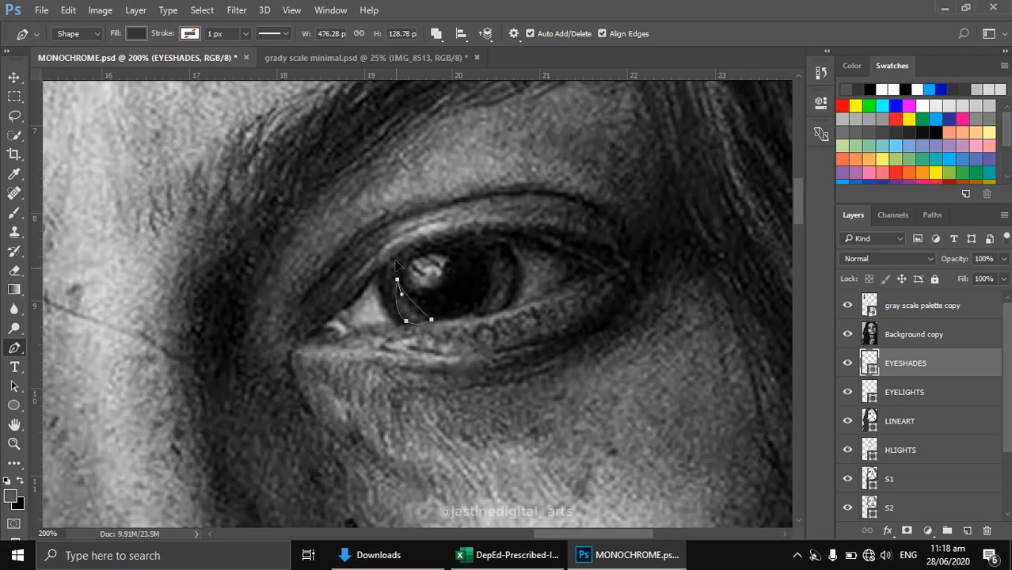
left_click(490, 254)
left_click_drag(505, 301, 514, 288)
left_click(490, 254)
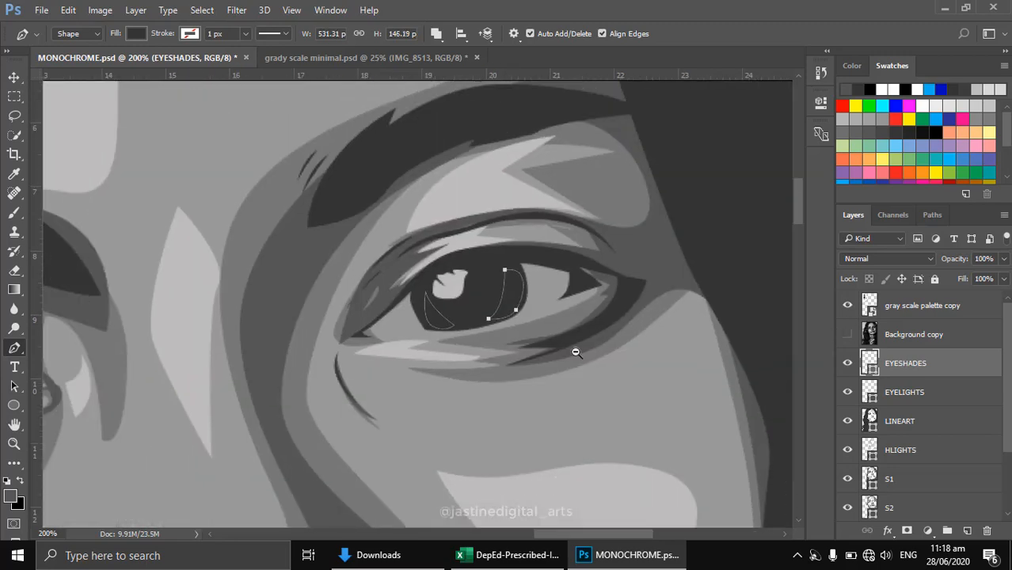
Change the fill color of the EYESHADES shapes to dark gray 3f3f3f
scroll(576, 352, "down", 2)
left_click_drag(558, 357, 630, 309)
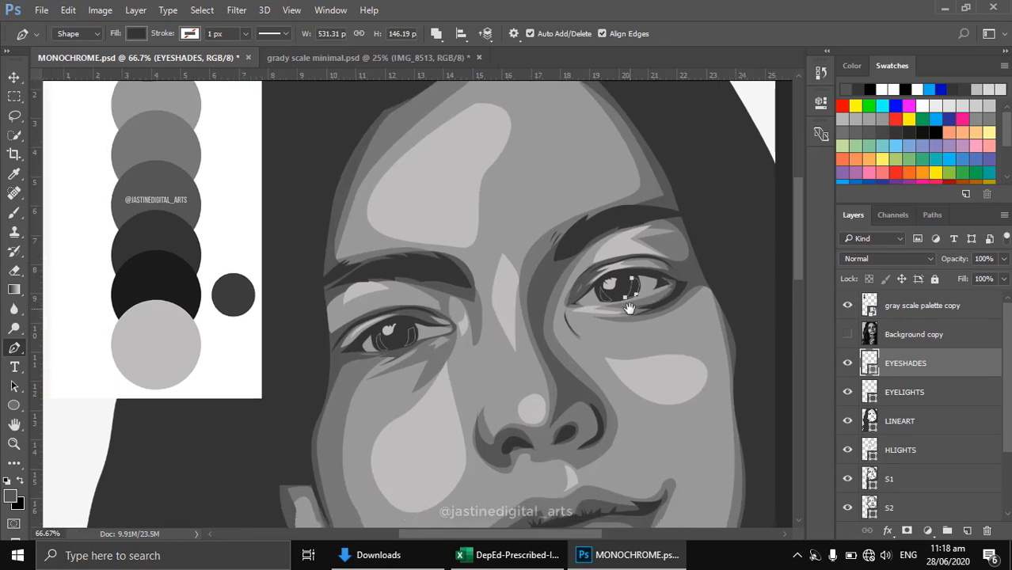
double_click(872, 369)
scroll(411, 347, "up", 1)
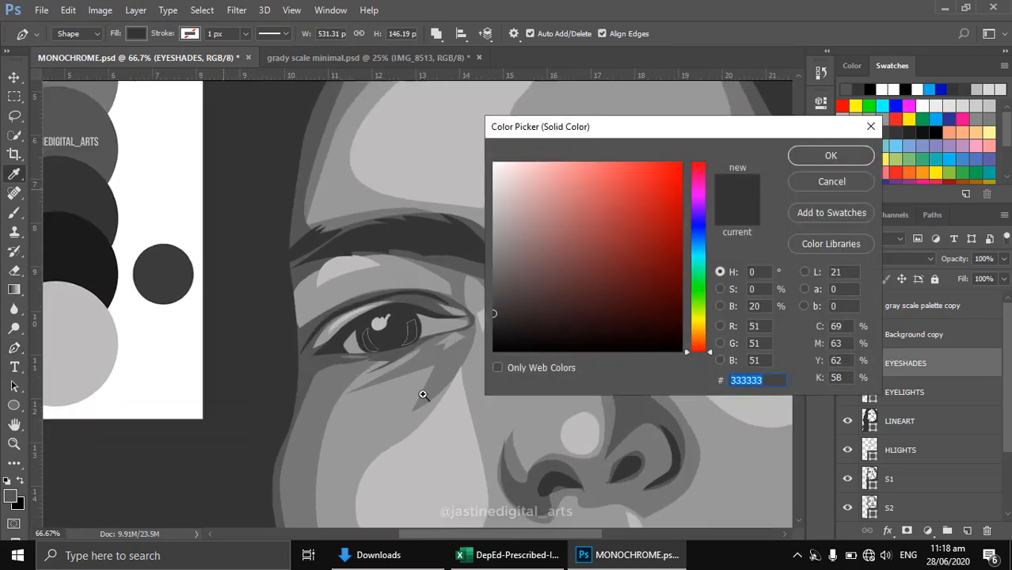
left_click(406, 418)
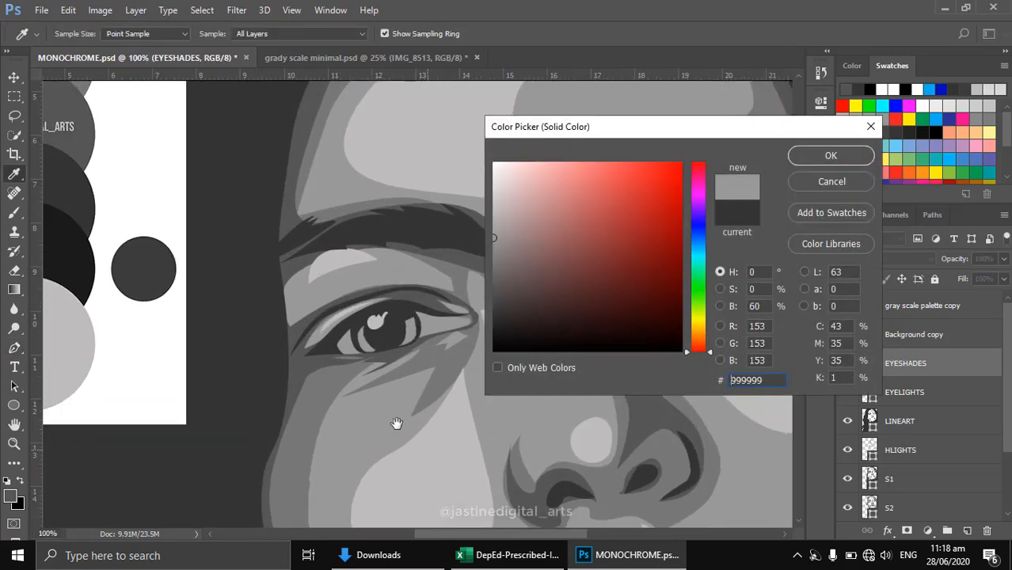
scroll(395, 422, "up", 3)
left_click(395, 269)
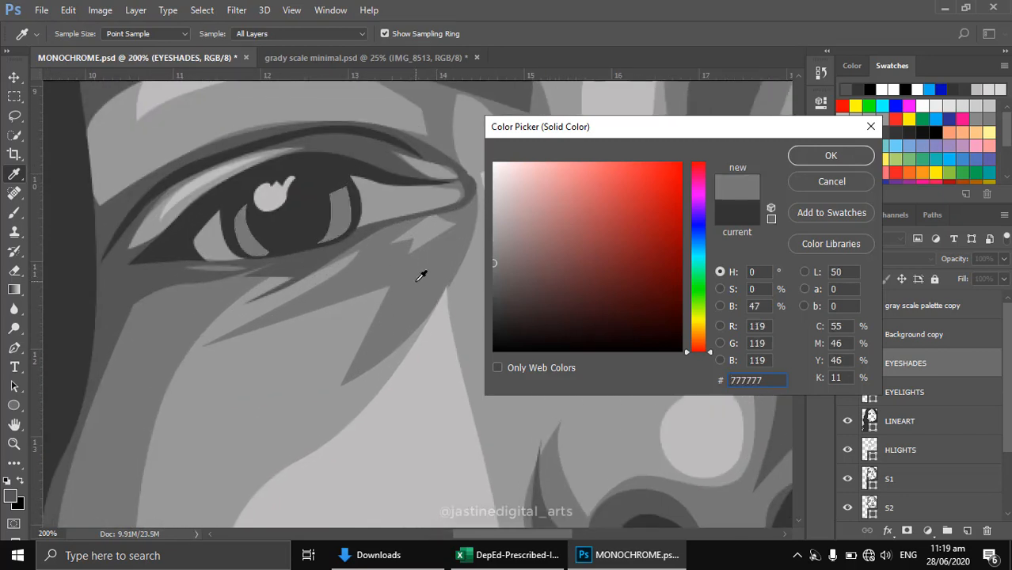
left_click(322, 256)
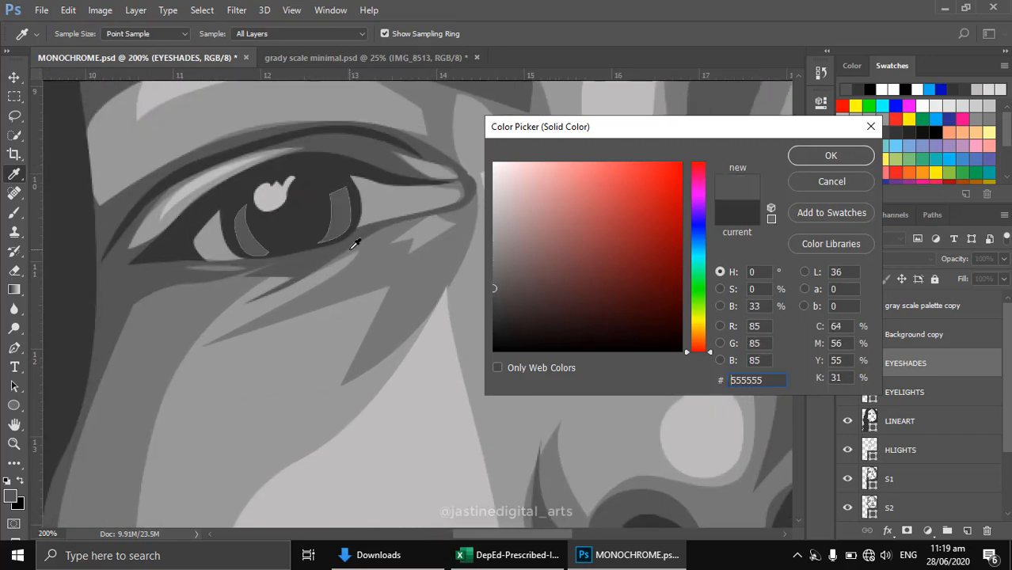
left_click(330, 181)
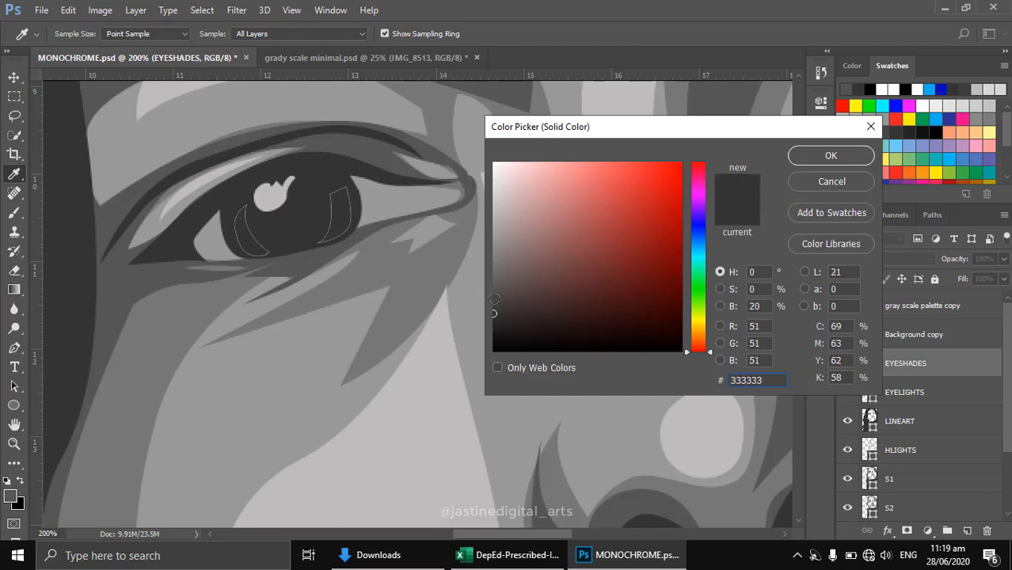
left_click(494, 303)
key("p")
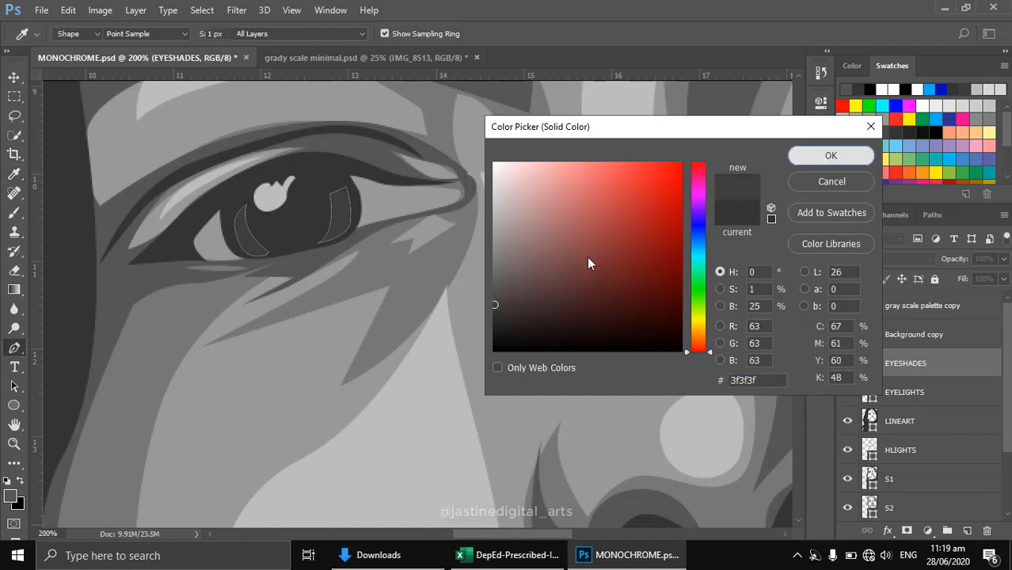
key("Return")
Show the Background copy reference photo over the traced lips
left_click(587, 256, "alt")
left_click(587, 256, "alt")
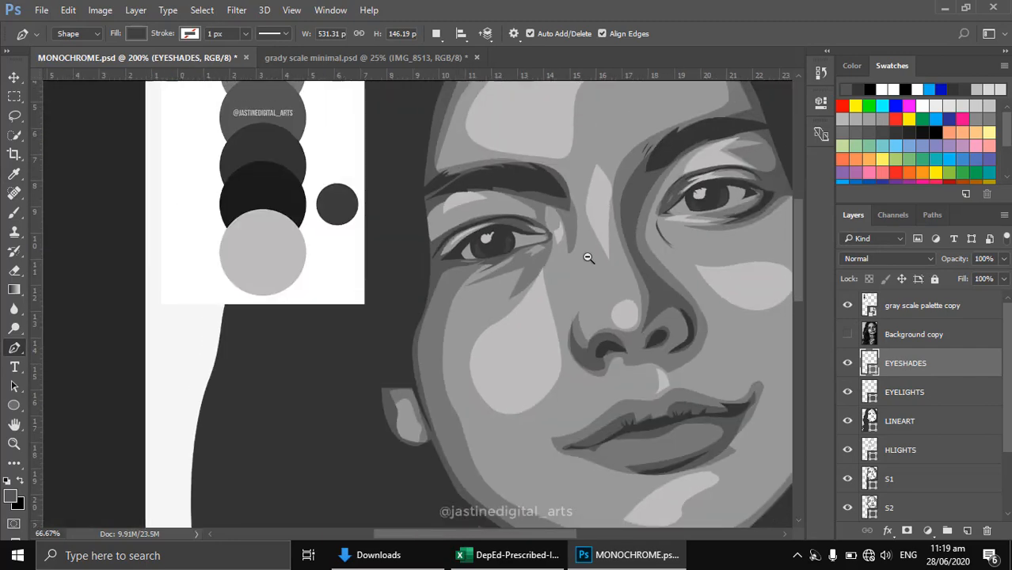
left_click(655, 267, "alt")
left_click(657, 273, "alt")
left_click(657, 270, "alt")
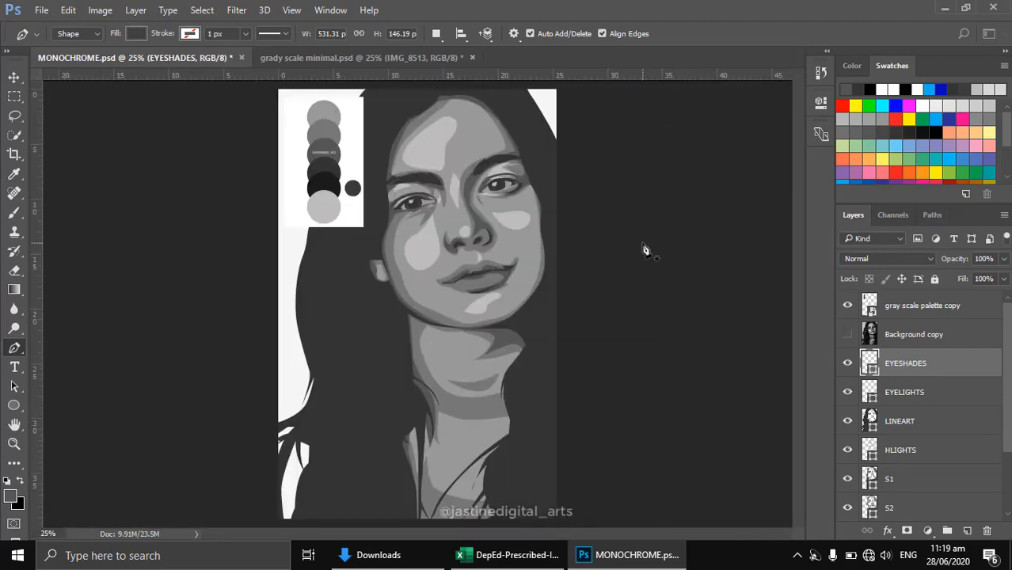
left_click(479, 251, "ctrl")
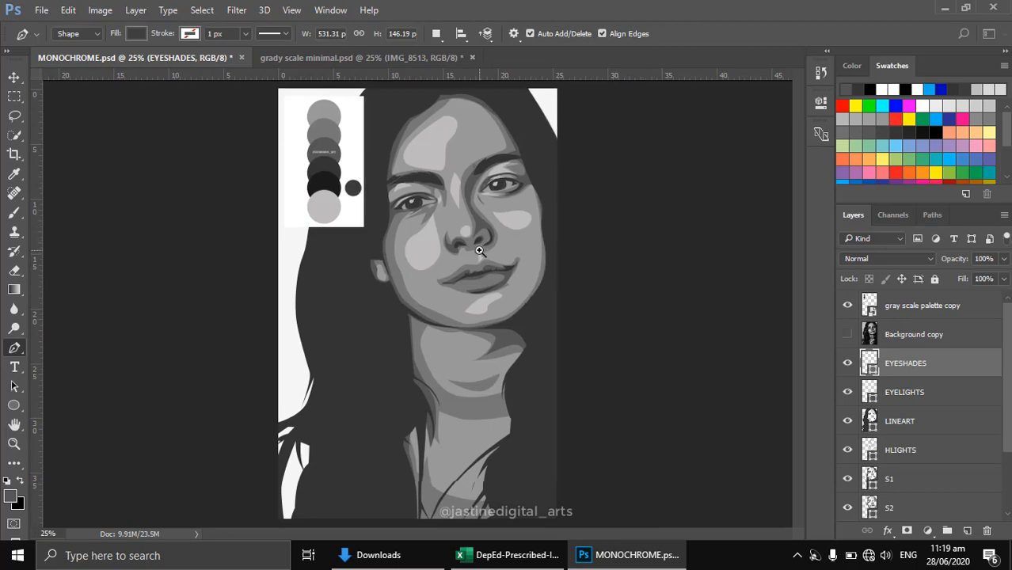
left_click(479, 251, "ctrl")
left_click(479, 251, "ctrl")
left_click(479, 250, "ctrl")
left_click(480, 250, "ctrl")
left_click_drag(542, 409, 603, 189)
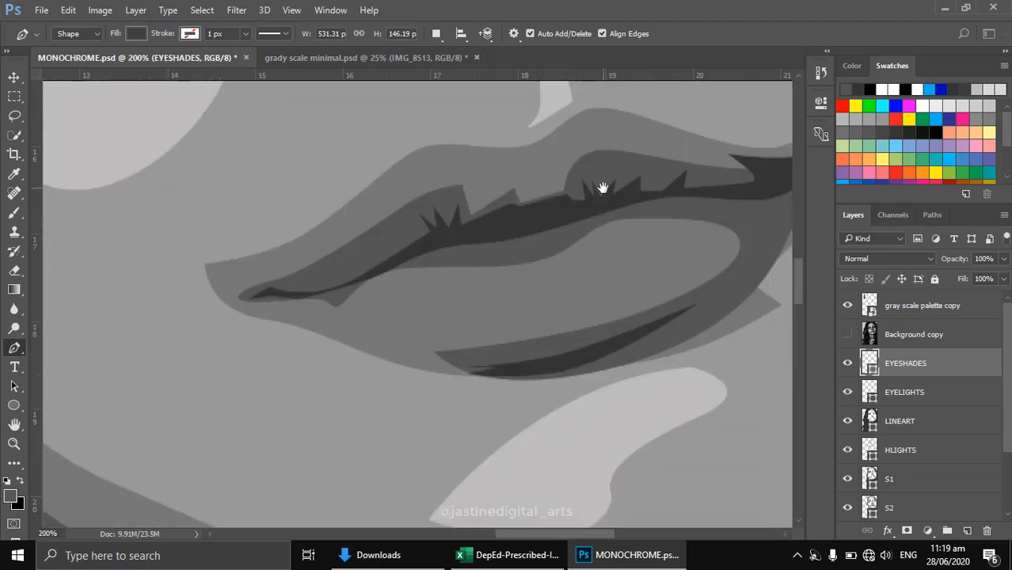
left_click(848, 334)
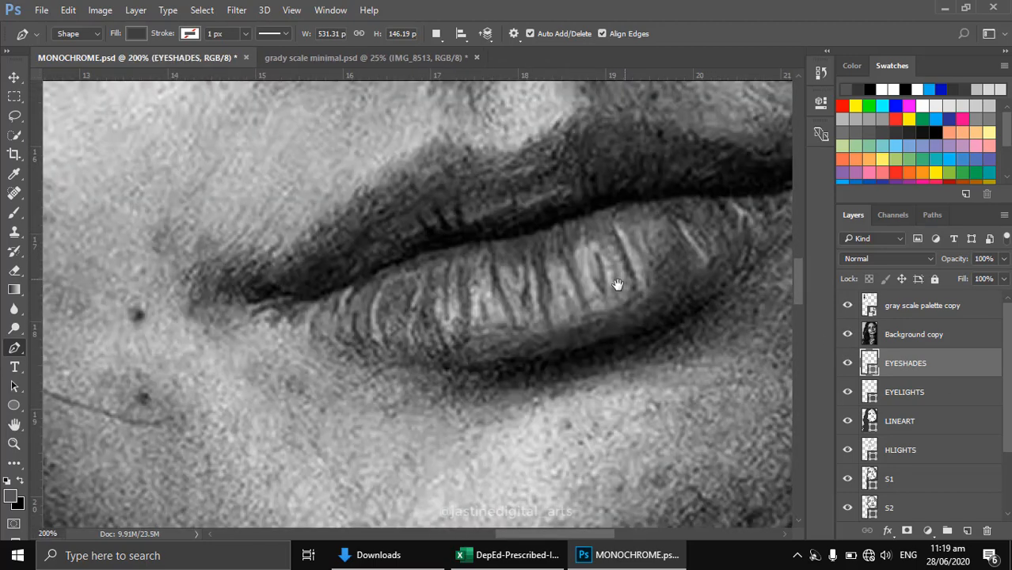
Select the S1 layer and trace a thin slanted crease on the image-right half of the lower lip
left_click_drag(615, 285, 606, 294)
scroll(889, 396, "down", 2)
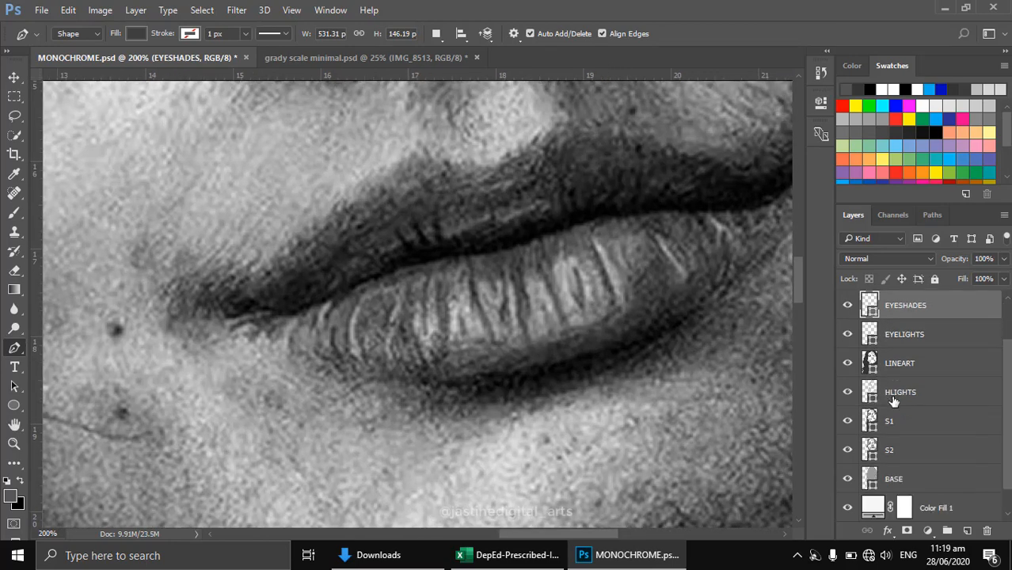
left_click(871, 368)
left_click(871, 394)
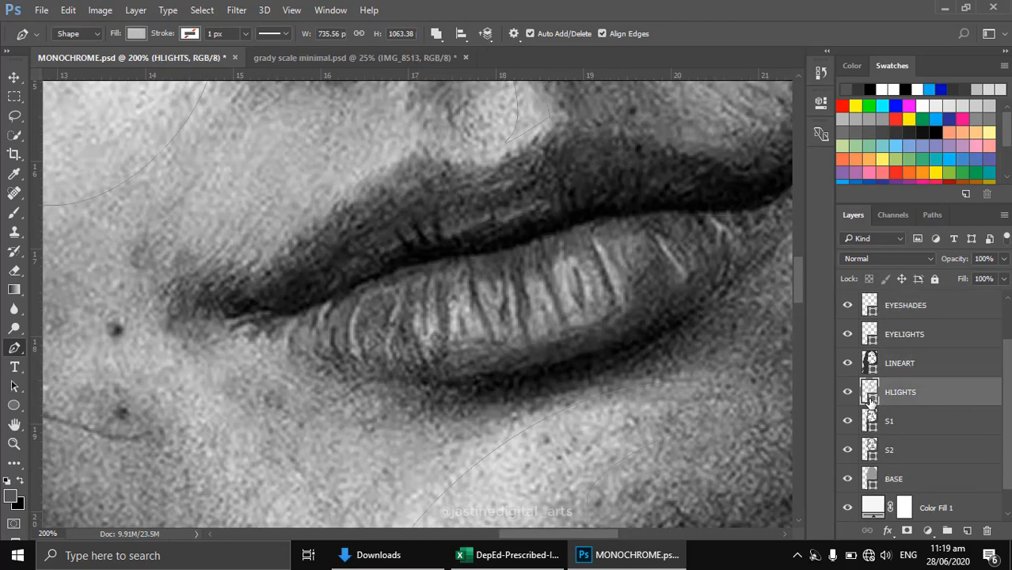
scroll(561, 372, "down", 4)
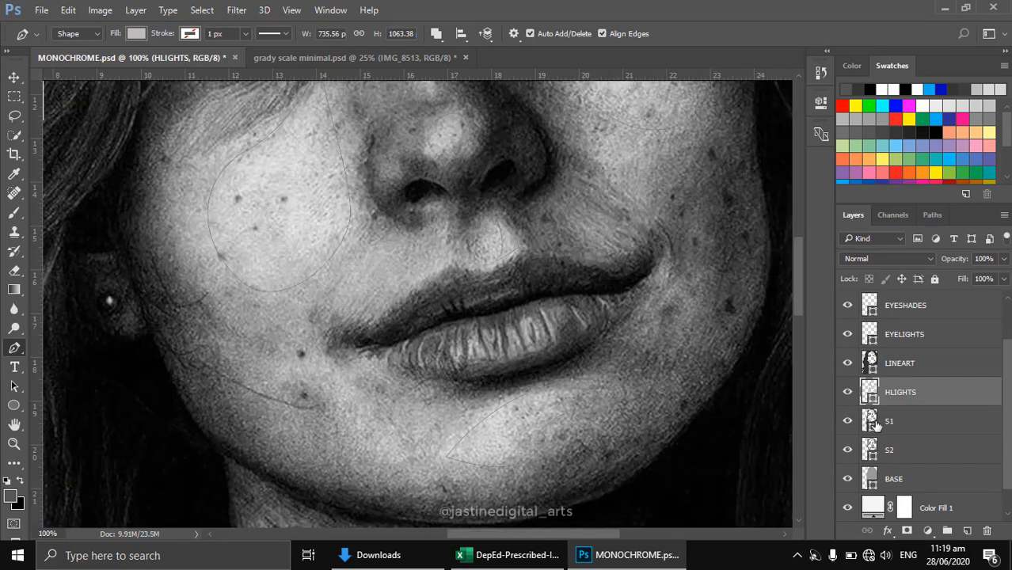
left_click(876, 426)
scroll(519, 327, "up", 4)
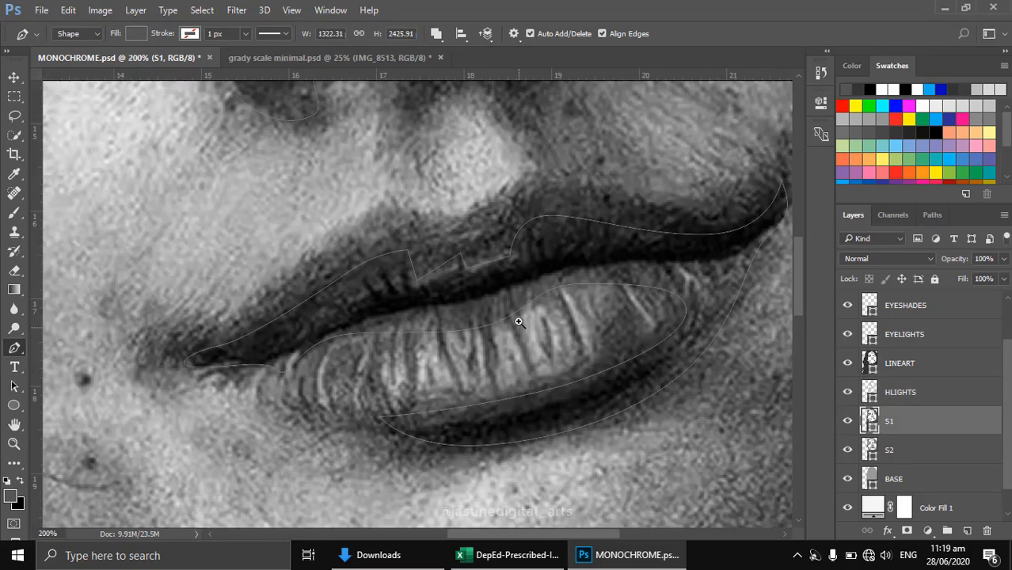
scroll(528, 321, "up", 2)
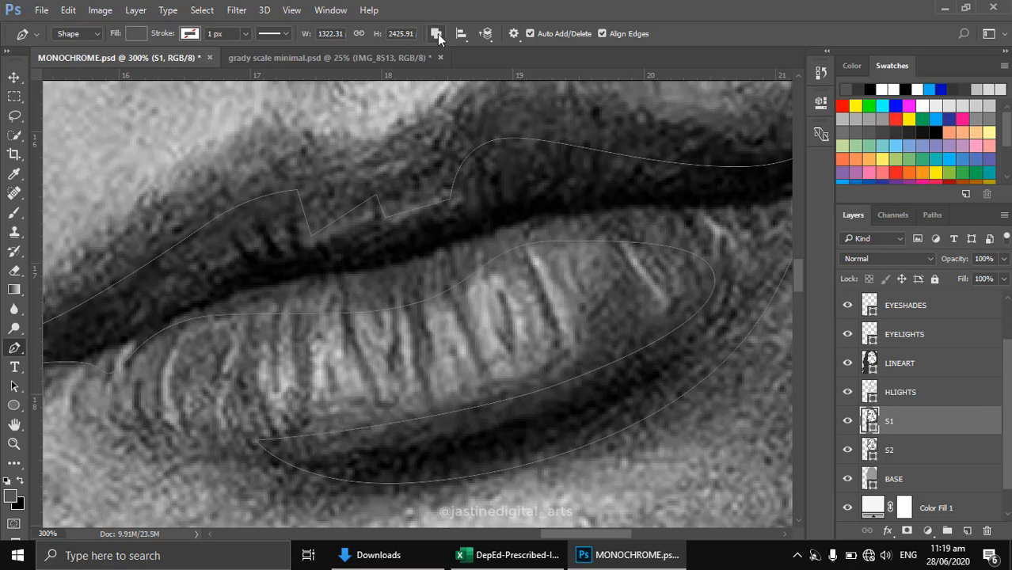
left_click(524, 260)
left_click_drag(555, 337, 558, 352)
left_click_drag(505, 247, 497, 245)
Trace two more narrow slanted creases on the lower lip, moving from the first crease toward its middle
left_click(500, 295)
left_click_drag(502, 332, 507, 346)
left_click_drag(454, 344, 513, 343)
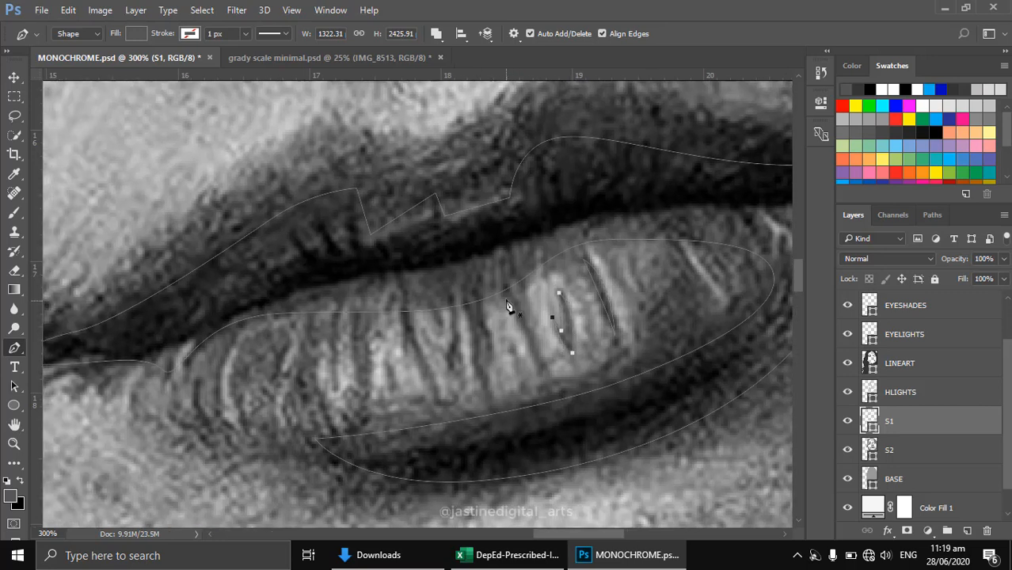
left_click(505, 300)
left_click(537, 369)
left_click_drag(505, 300, 470, 284)
Trace two forked, wedge-shaped creases hanging from the upper edge of the lower lip near its middle
left_click(461, 300)
left_click(481, 333)
left_click(492, 346)
left_click(461, 299)
left_click_drag(429, 350, 529, 341)
left_click(501, 291)
left_click(500, 343)
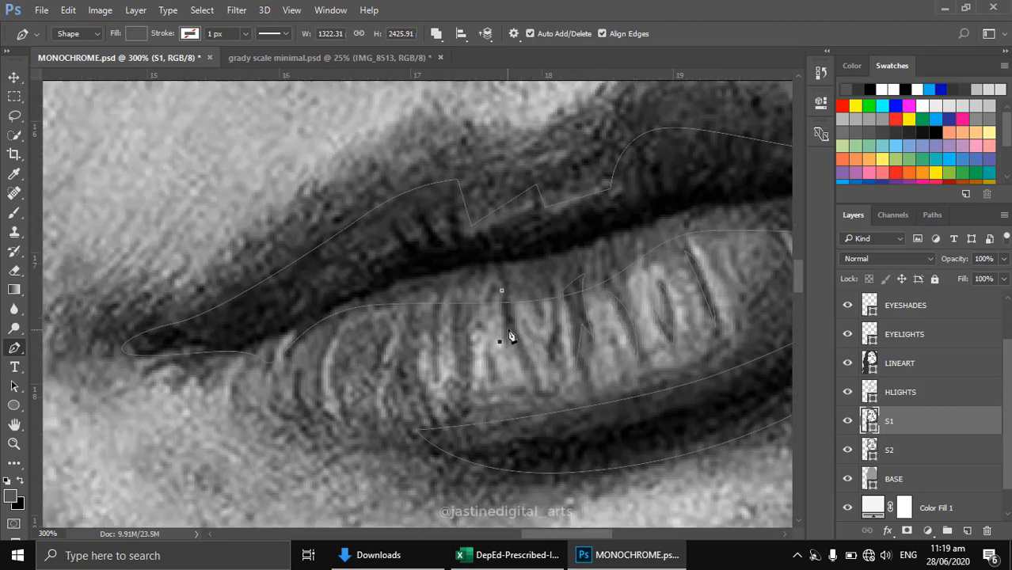
left_click(508, 328)
left_click(538, 374)
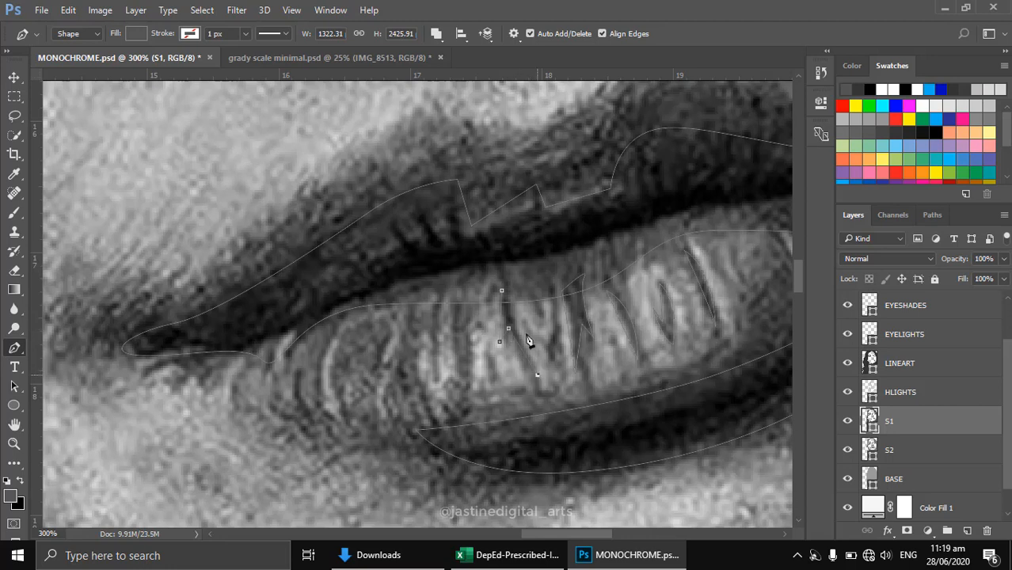
left_click(501, 291)
Trace three thin upright creases on the lower lip and a curved crease near its image-left end
left_click(546, 286)
left_click_drag(551, 349, 549, 341)
scroll(521, 269, "left", 3)
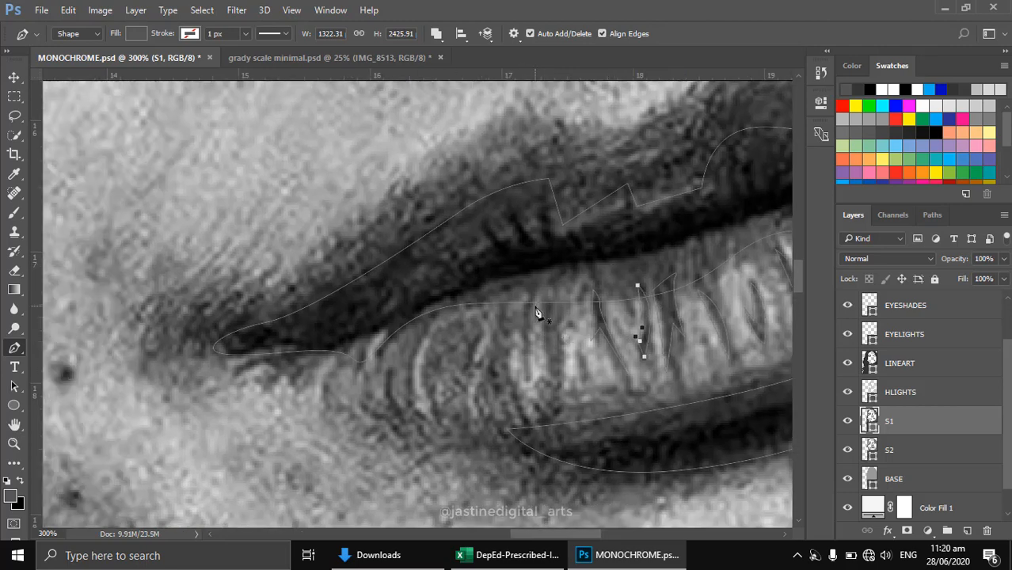
left_click(535, 295)
left_click(526, 370)
left_click(527, 372)
left_click(553, 300)
left_click_drag(548, 370, 545, 358)
scroll(583, 276, "right", 2)
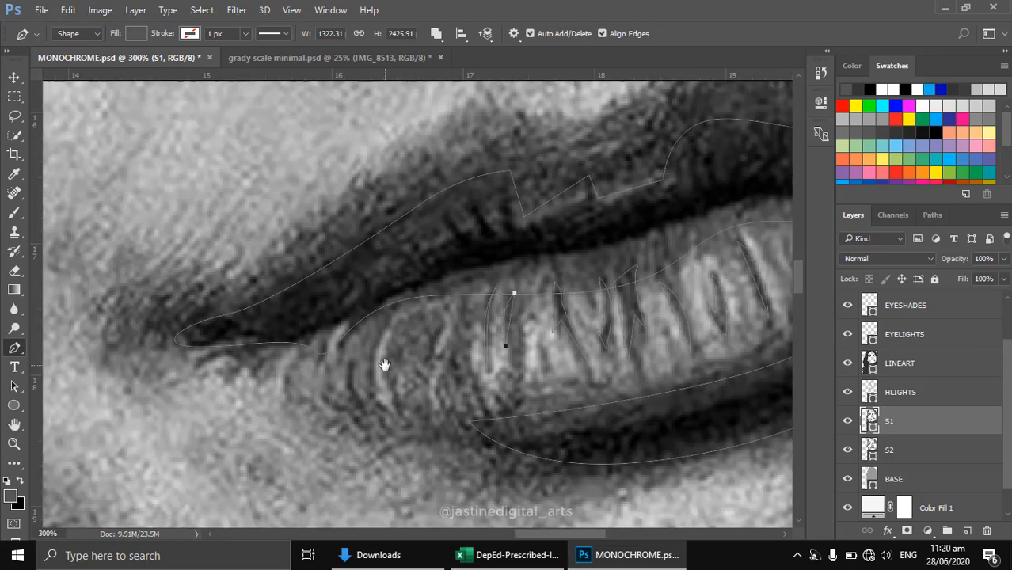
left_click_drag(350, 362, 363, 411)
left_click_drag(429, 360, 454, 369)
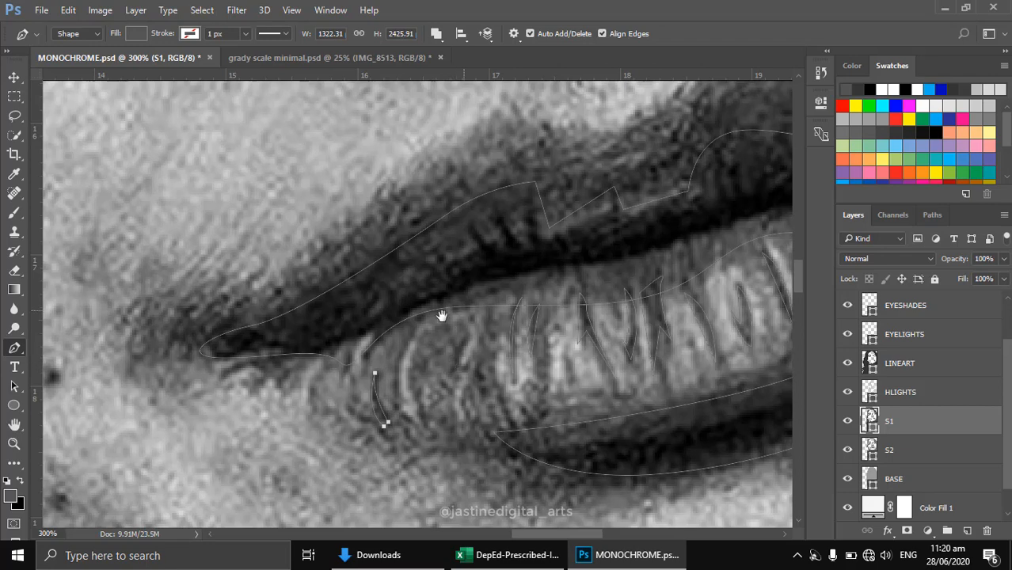
Trace two short slanted creases near the image-right end of the lower lip
left_click_drag(515, 272, 552, 348)
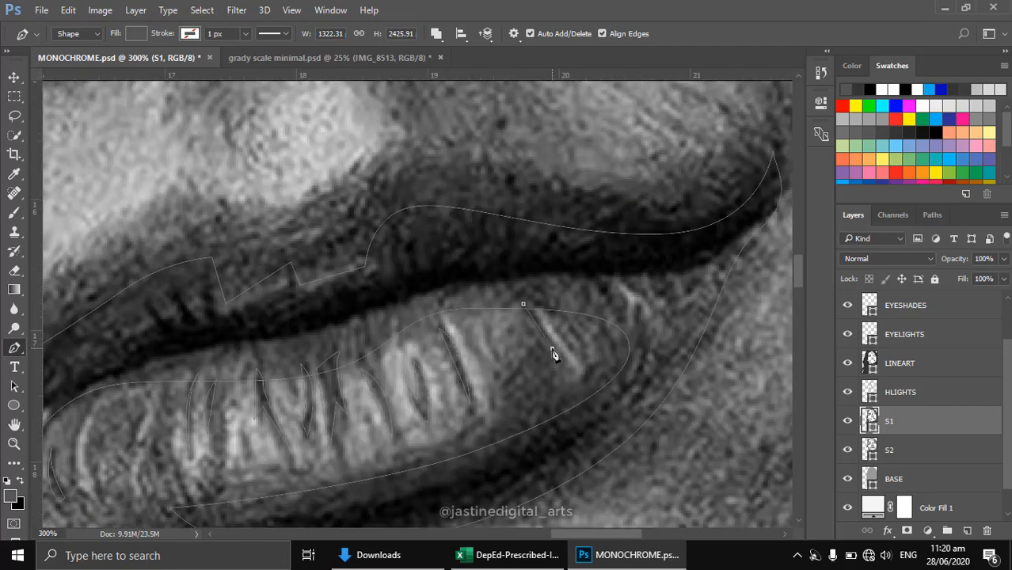
left_click(524, 304)
left_click(549, 304)
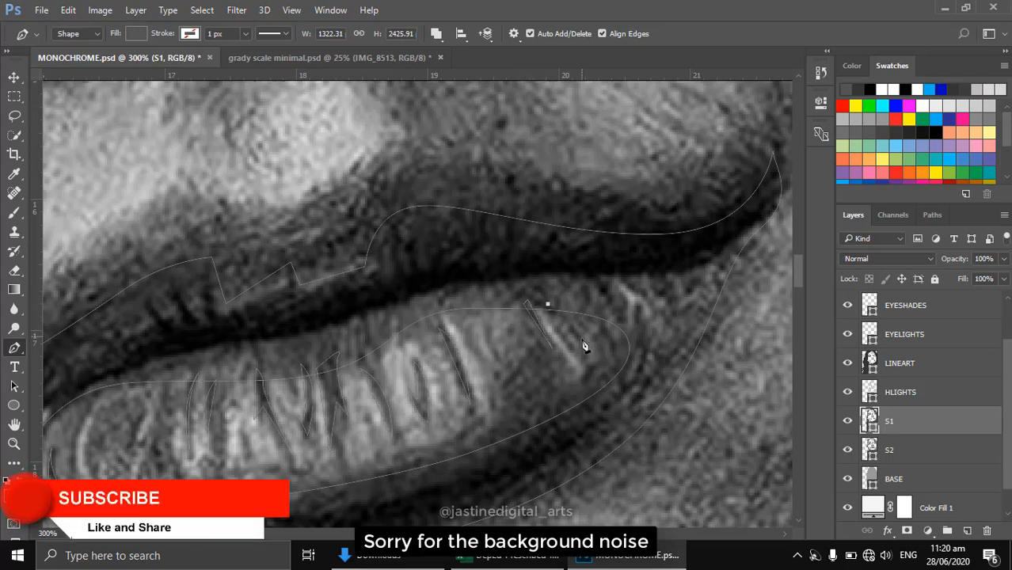
left_click_drag(582, 342, 584, 357)
left_click_drag(536, 385, 574, 303)
Trace a curved crease, a small V-shaped crease and a short upright crease on the image-left part of the lower lip
left_click_drag(553, 356, 659, 348)
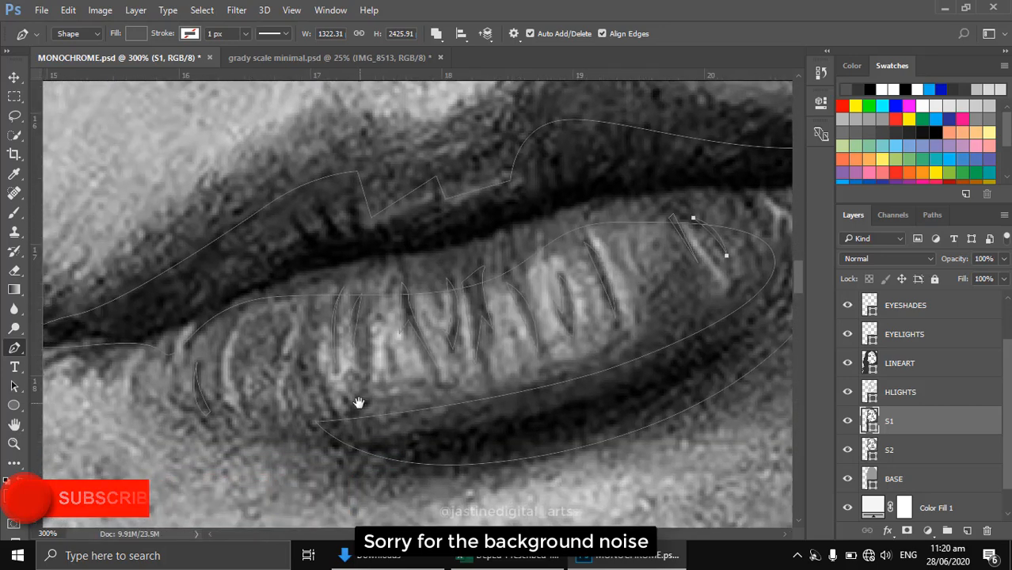
left_click(325, 376)
left_click_drag(346, 423, 336, 429)
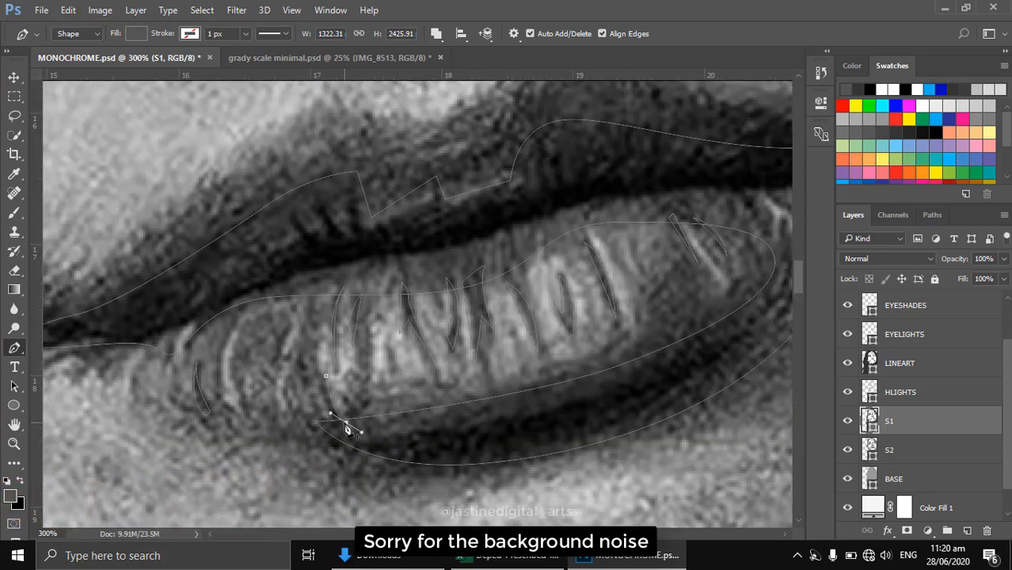
left_click(346, 423, "alt")
left_click_drag(291, 321, 281, 338)
left_click(281, 362)
scroll(238, 355, "left", 5)
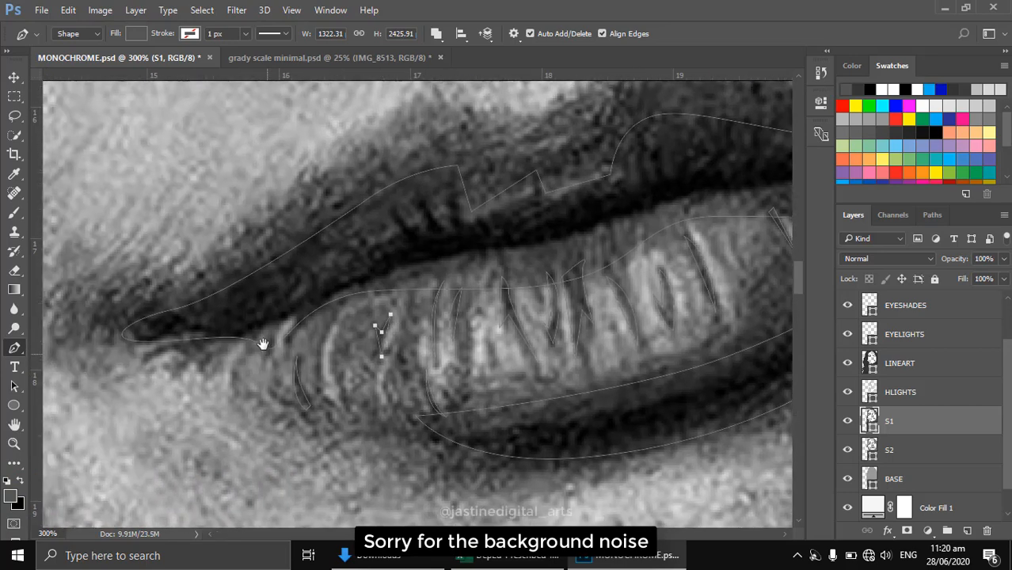
left_click(268, 335)
left_click(268, 359)
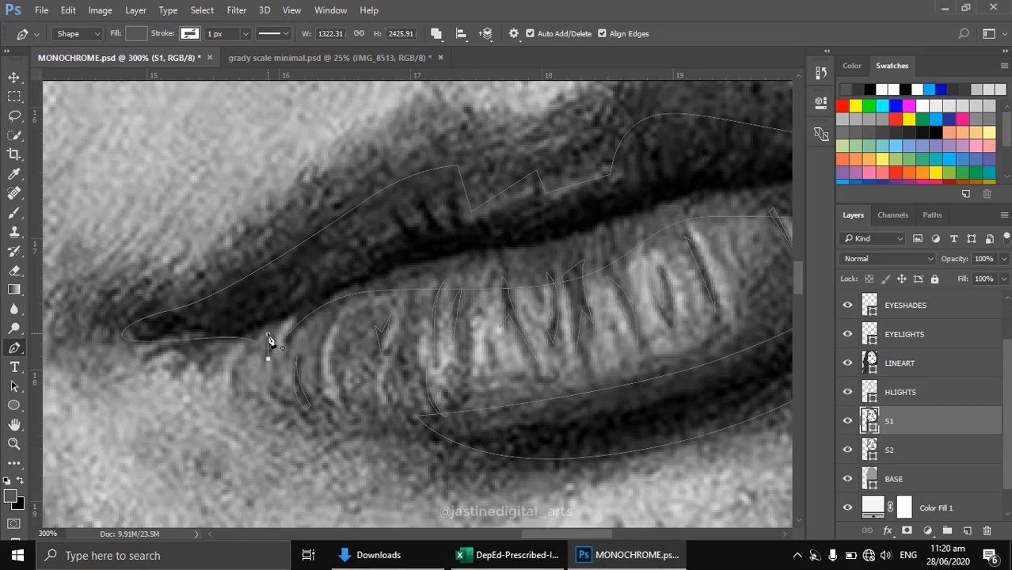
Trace a tapered shadow beneath the image-left corner of the mouth on the S1 layer
scroll(268, 339, "down", 1)
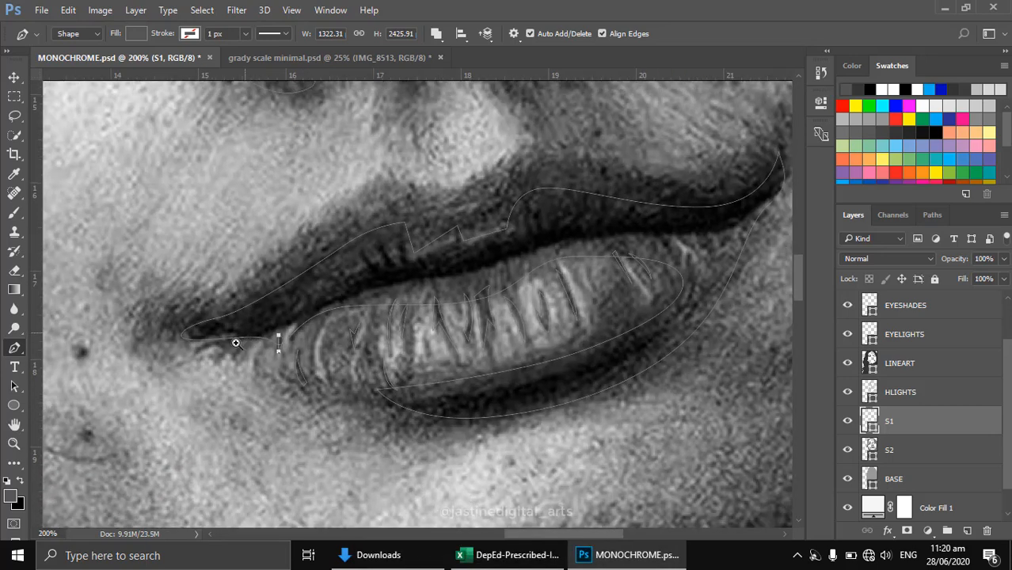
scroll(236, 343, "up", 1)
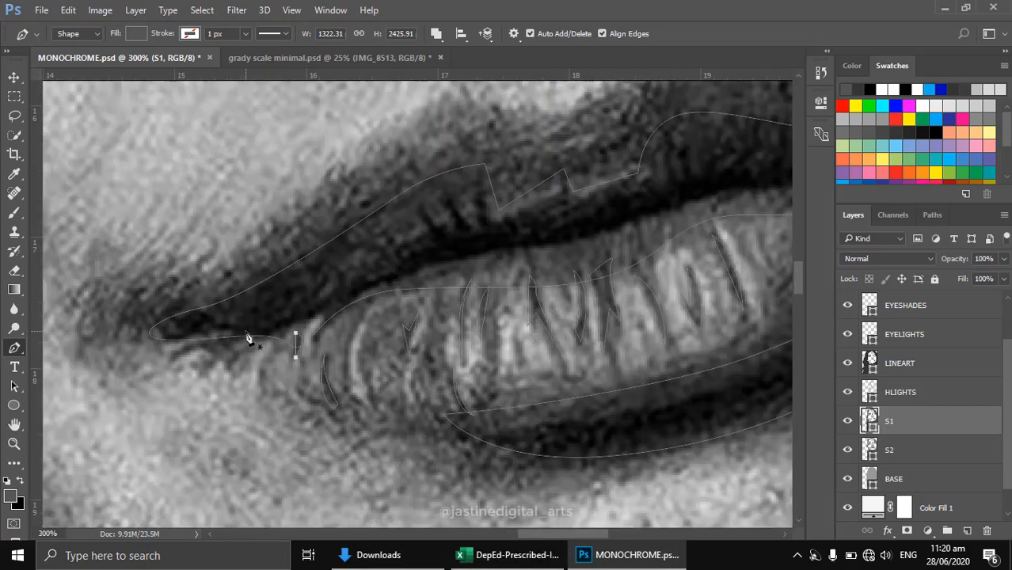
left_click(246, 332)
left_click_drag(173, 356, 155, 376)
left_click(174, 357, "alt")
left_click_drag(271, 333, 287, 334)
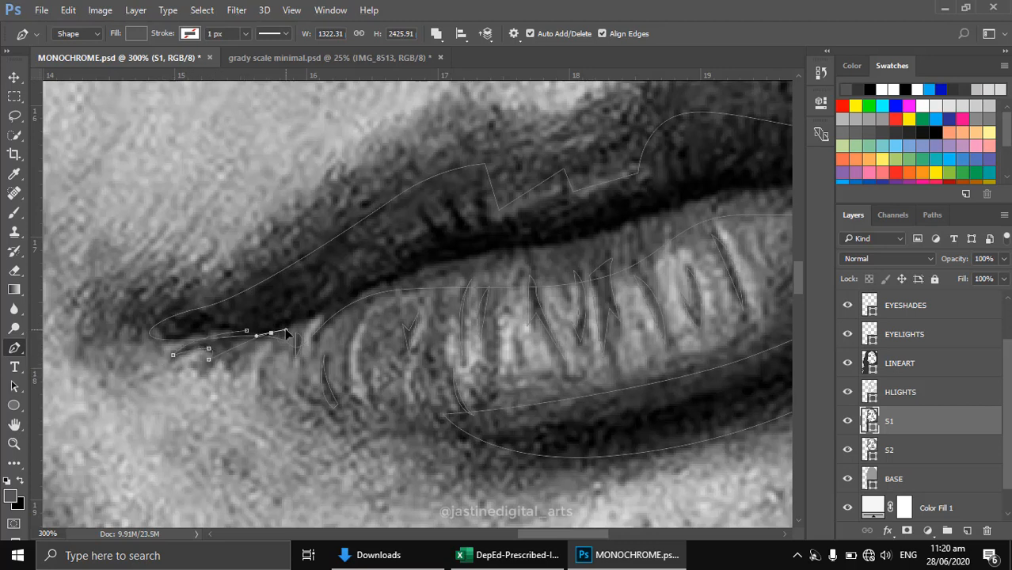
Hide the Background copy reference photo and review the lip creases within the whole portrait
scroll(850, 365, "up", 2)
left_click(847, 334)
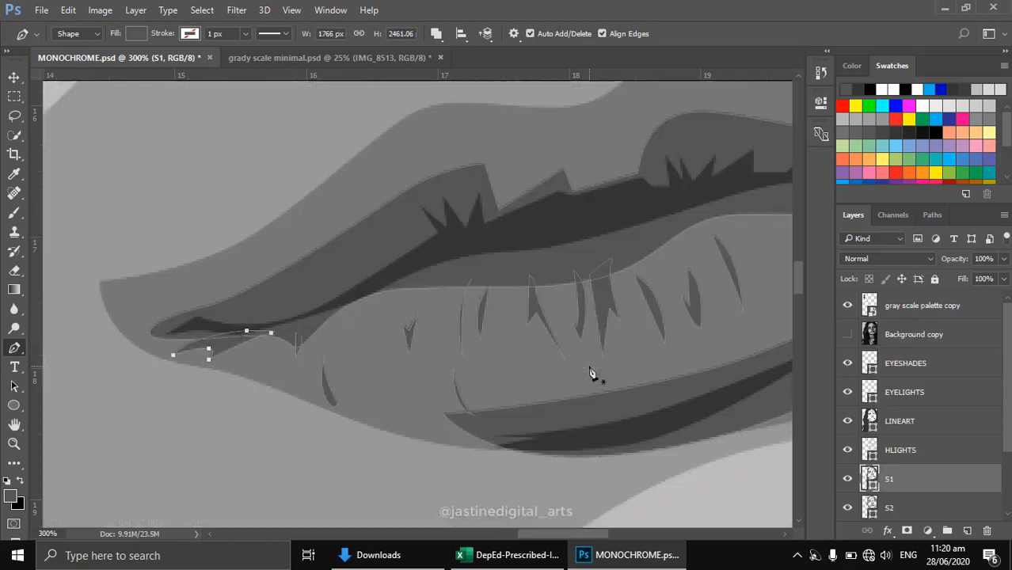
scroll(594, 374, "down", 4)
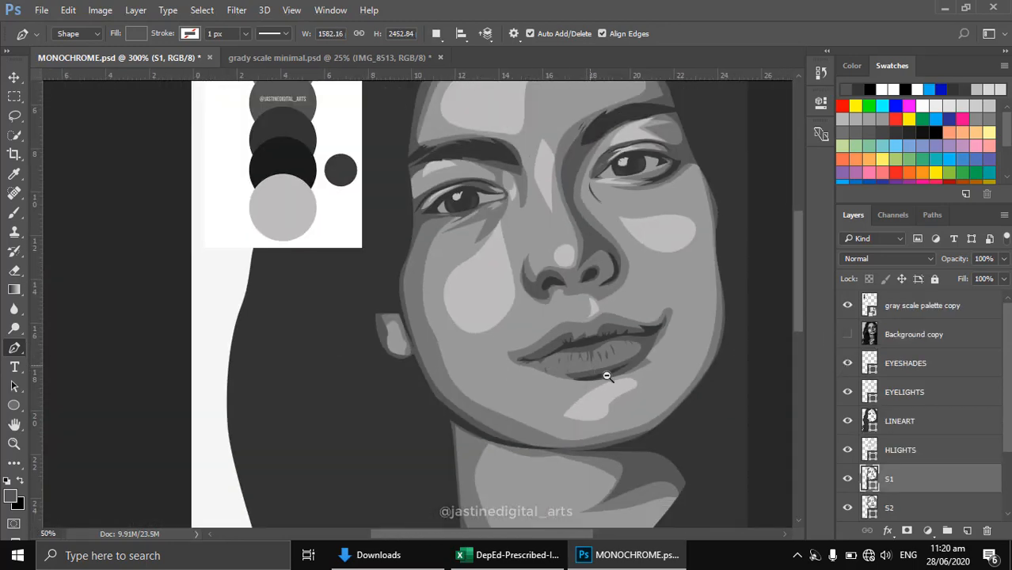
scroll(606, 376, "down", 1)
left_click_drag(506, 358, 477, 364)
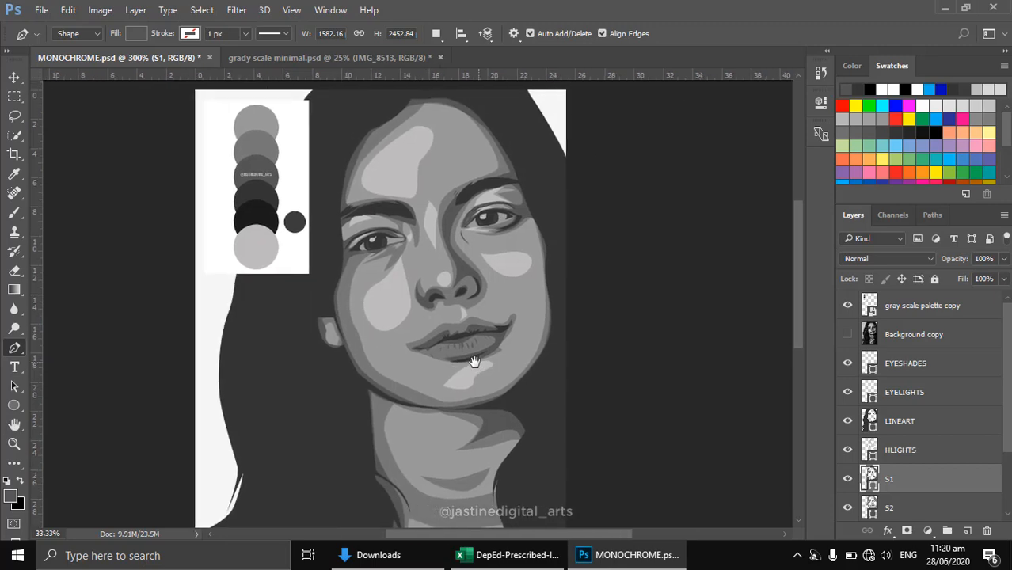
Make HLIGHTS the active layer and show the Background copy reference photo for tracing the lip highlights
scroll(477, 358, "down", 1)
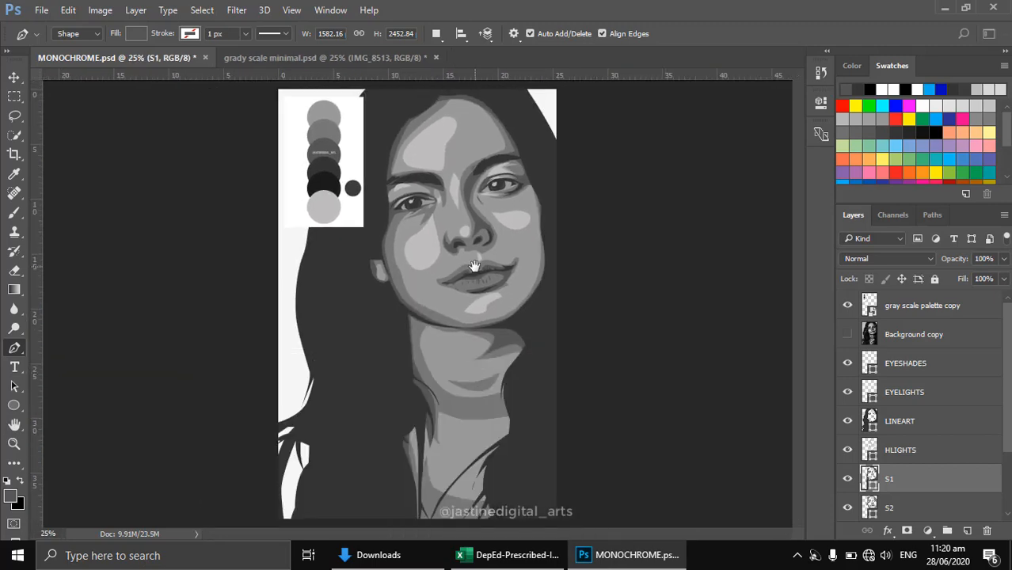
scroll(480, 301, "up", 5)
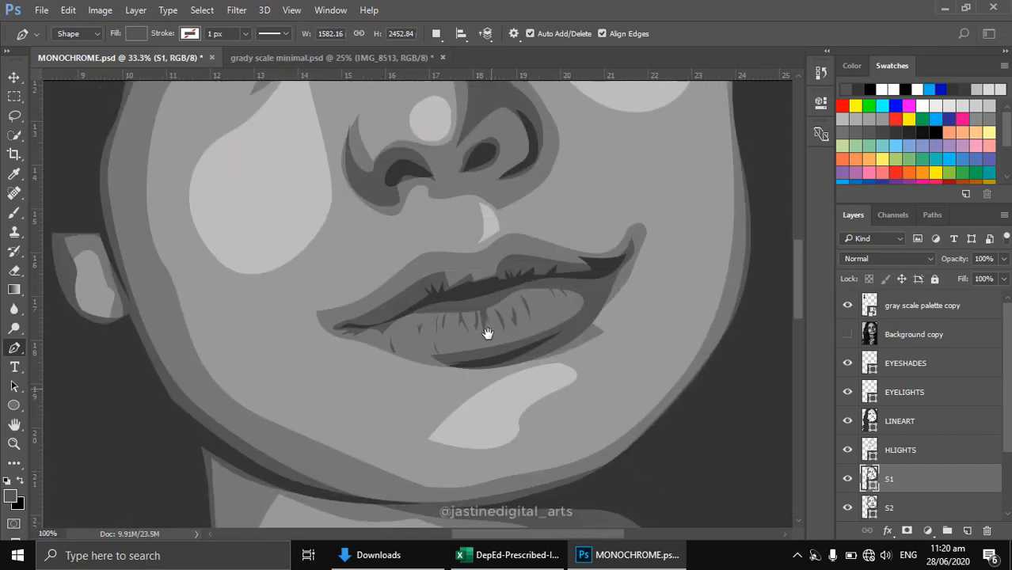
left_click(875, 398)
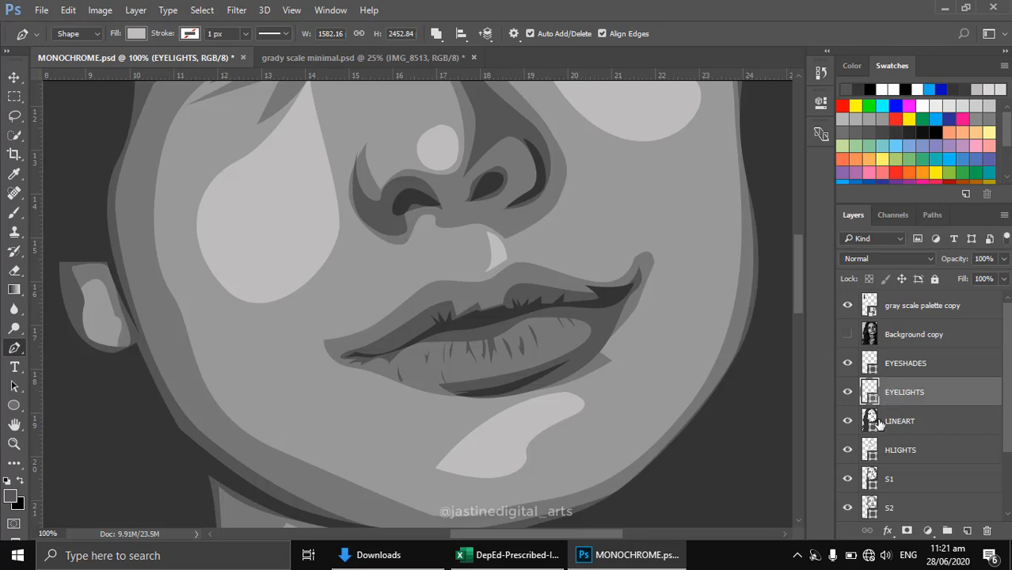
left_click(869, 457)
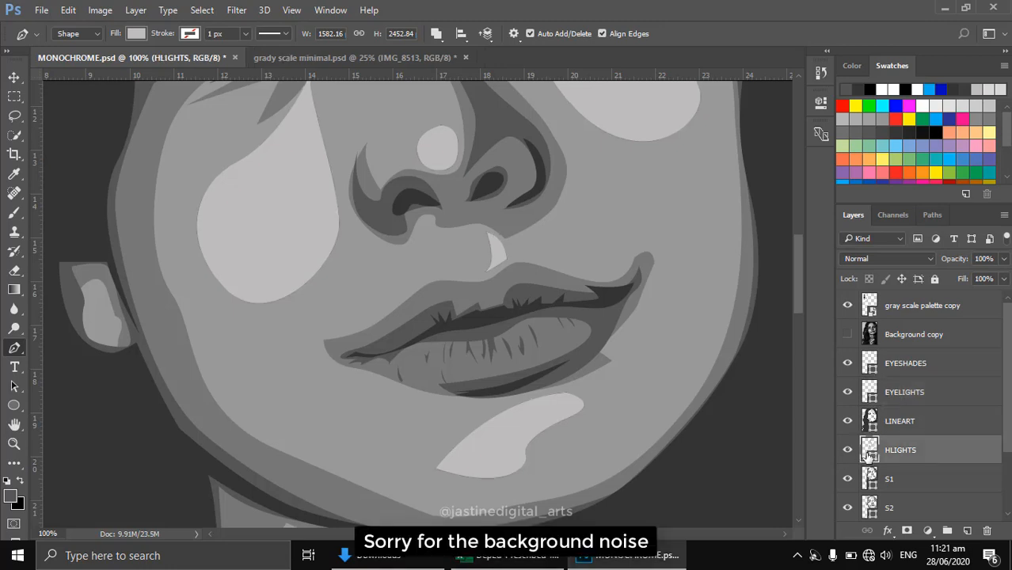
left_click(848, 334)
scroll(527, 327, "up", 1)
left_click_drag(517, 335, 529, 326)
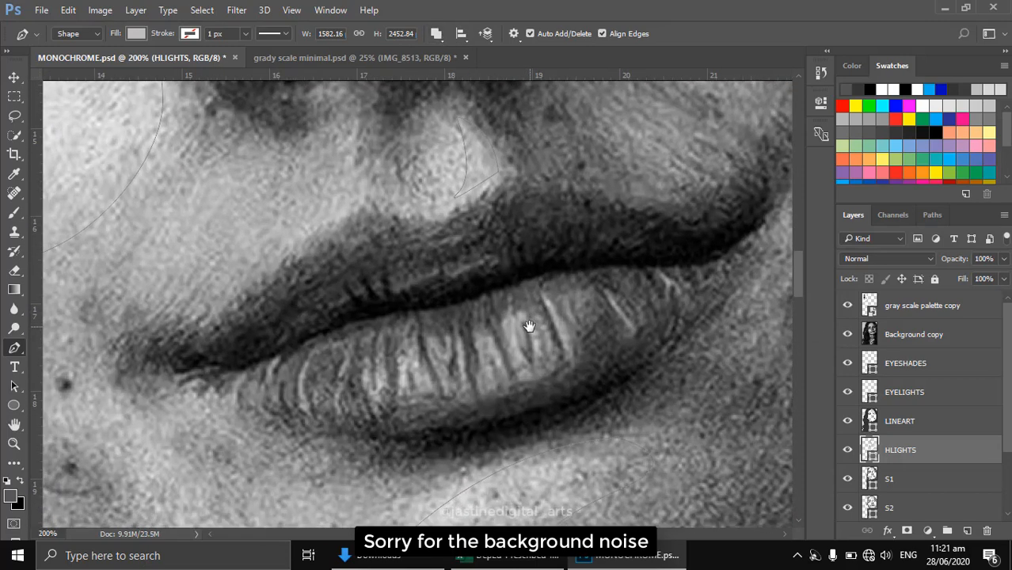
scroll(528, 323, "up", 1)
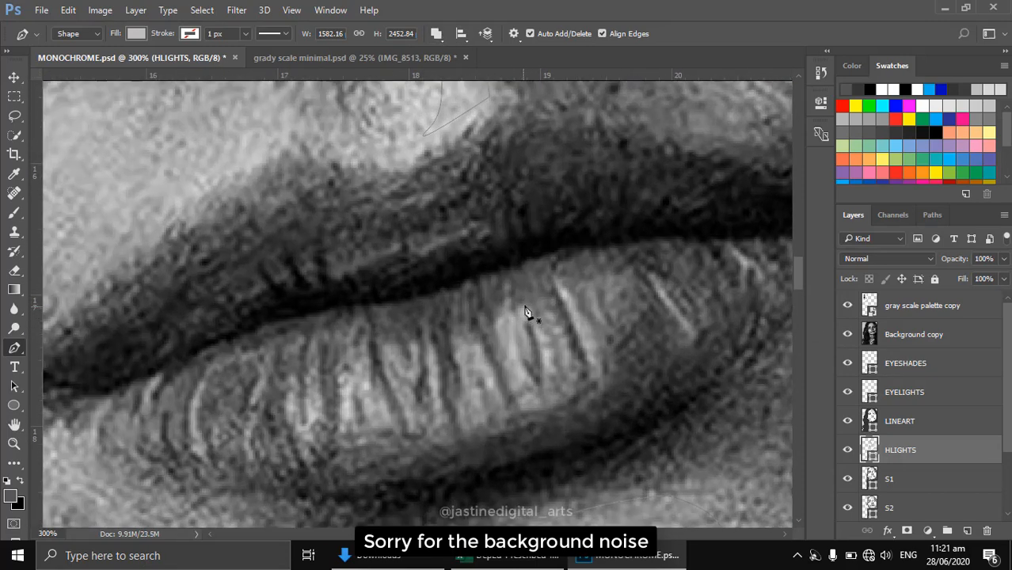
Trace a tapered, notched highlight between the creases just image-right of the lower lip's centre
left_click(525, 306)
left_click(514, 295)
left_click(499, 322)
left_click_drag(517, 398, 524, 413)
left_click(523, 353)
left_click_drag(553, 361, 532, 315)
scroll(531, 312, "right", 2)
key("Escape")
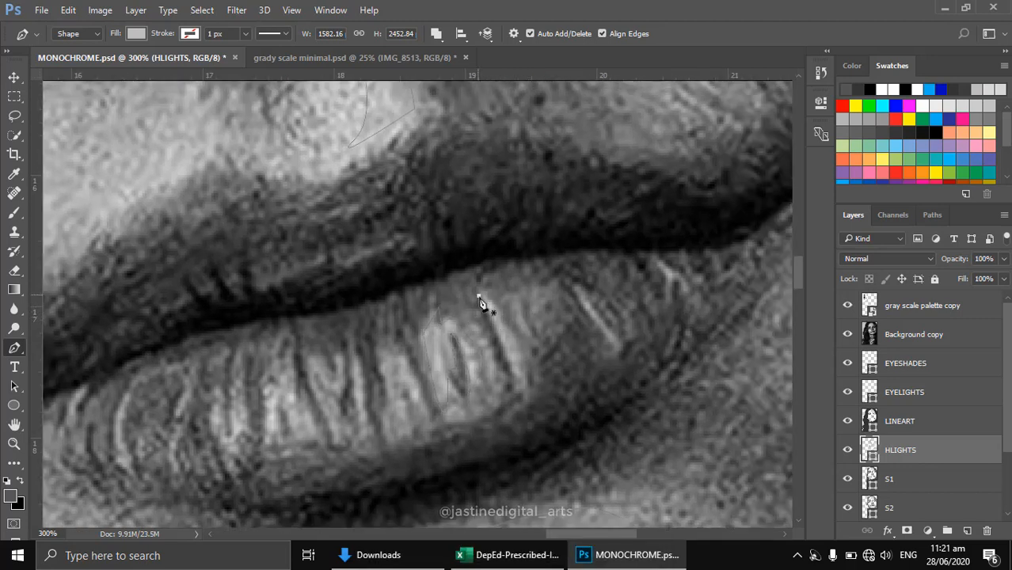
Trace two narrow slanted highlights toward the image-right end of the lower lip
left_click(479, 296)
left_click_drag(521, 379, 521, 400)
left_click_drag(577, 289, 610, 334)
left_click_drag(465, 357, 620, 329)
Trace a pointed highlight and a slimmer neighbouring one between the creases at the middle of the lower lip
left_click(566, 315)
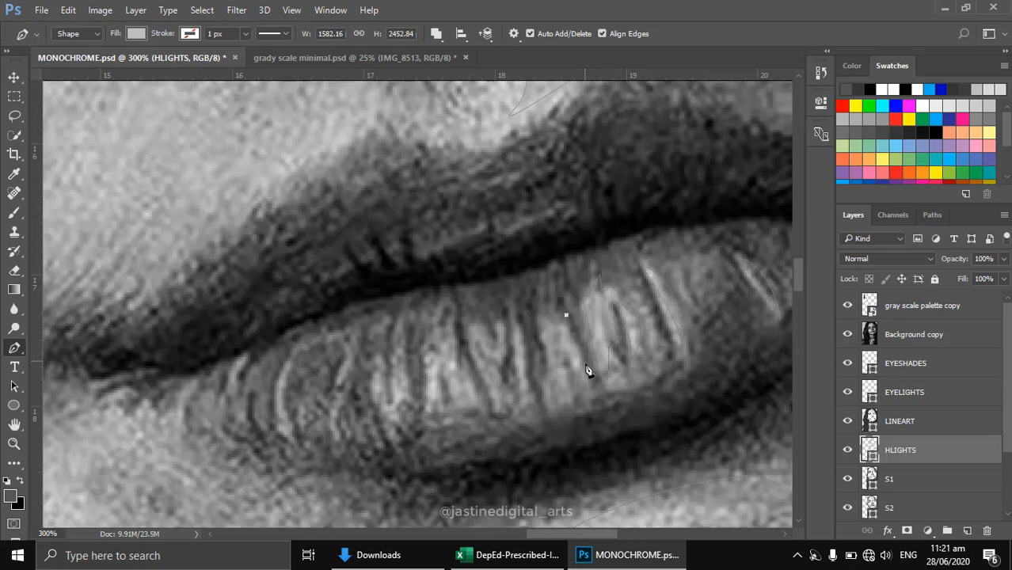
left_click(586, 364)
left_click(564, 350)
left_click_drag(517, 349, 577, 326)
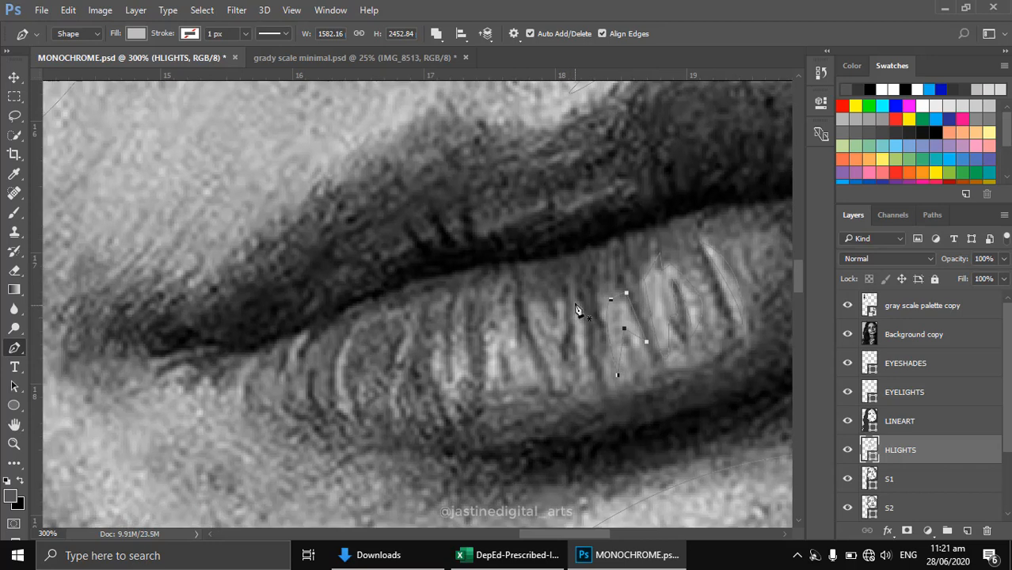
left_click(575, 299)
left_click(573, 341)
left_click_drag(510, 334, 560, 316)
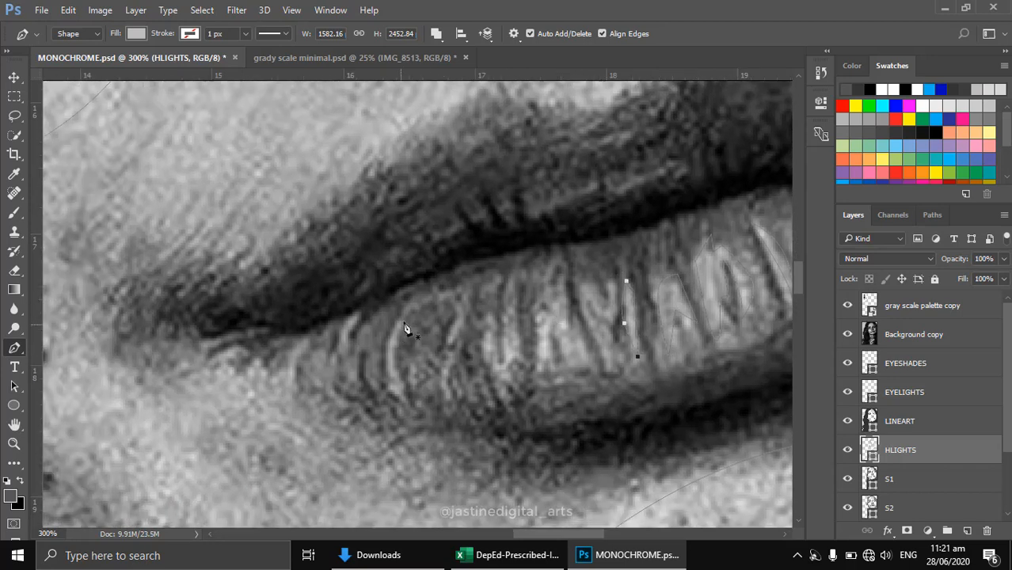
Trace a thin curved highlight and a narrow upright highlight on the image-left half of the lower lip
left_click(404, 321)
left_click(391, 388)
left_click(403, 321)
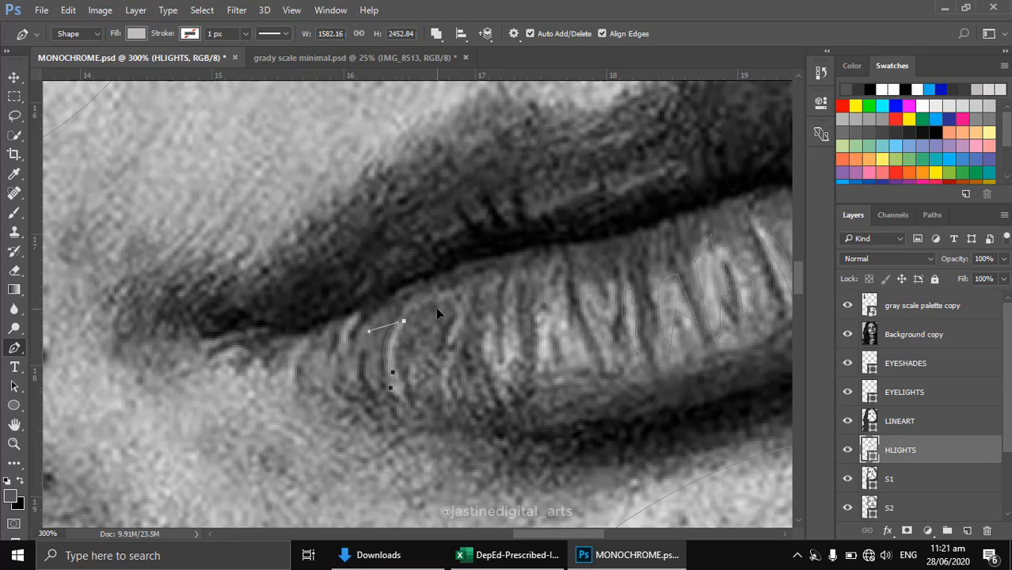
left_click(506, 299)
left_click(506, 348)
left_click(507, 300)
Trace a wider four-sided highlight beside the narrow upright one on the lower lip
left_click(562, 290)
left_click_drag(587, 359, 579, 369)
left_click(539, 373)
left_click(541, 321)
left_click(561, 291)
key("space")
left_click_drag(477, 302, 535, 318)
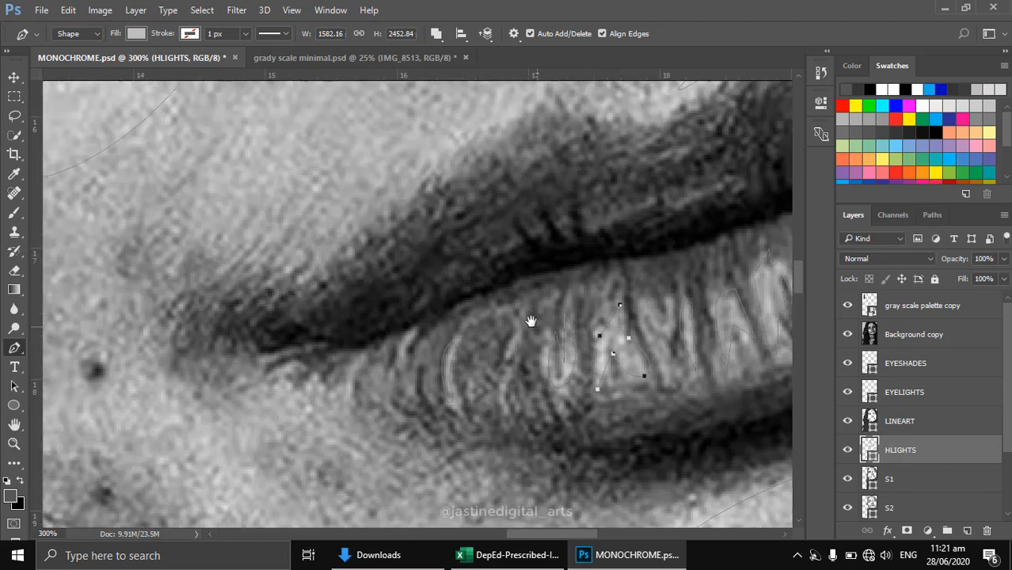
Trace two tiny curved highlights near the image-left corner of the lower lip
left_click(419, 331)
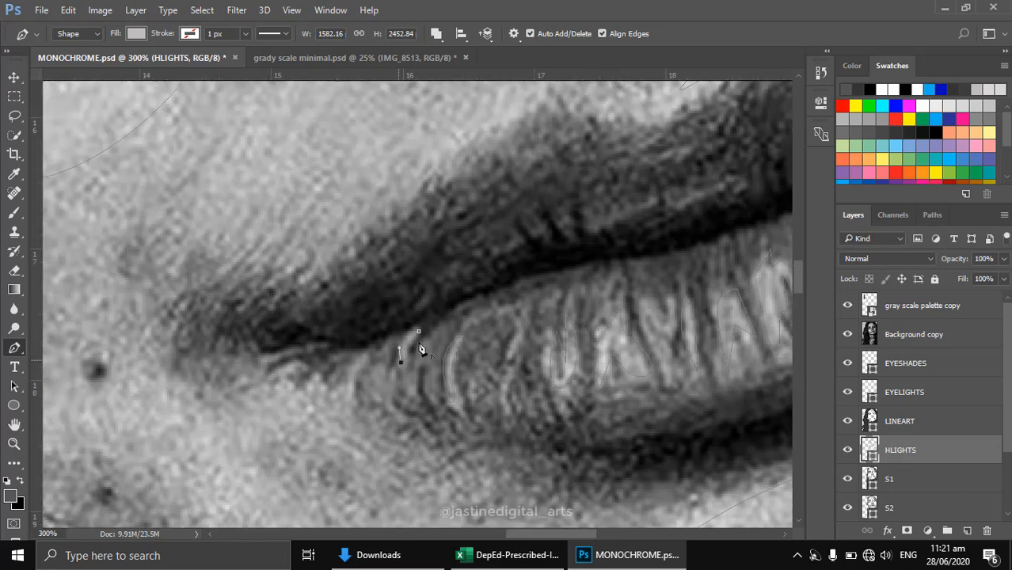
left_click_drag(420, 332, 450, 332)
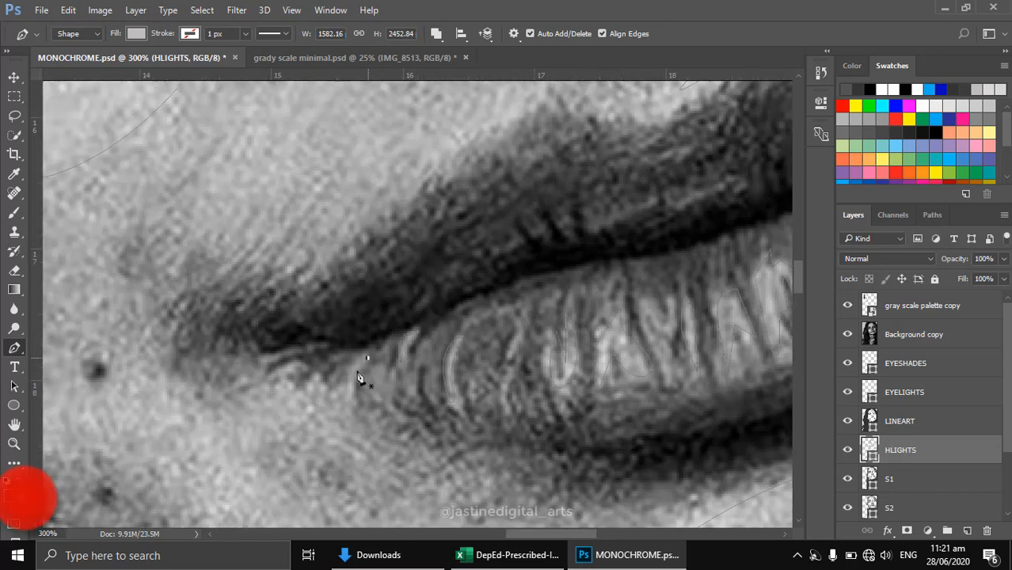
left_click_drag(355, 382, 355, 391)
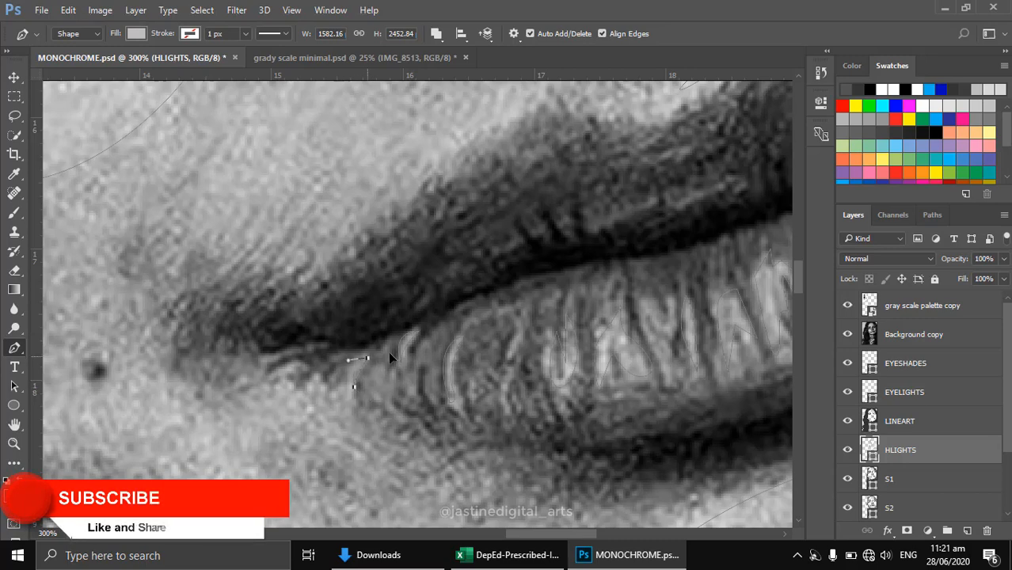
Trace a slanted highlight with an uneven upper edge on the upper lip, just above the mouth line
key("space")
left_click_drag(580, 239, 525, 288)
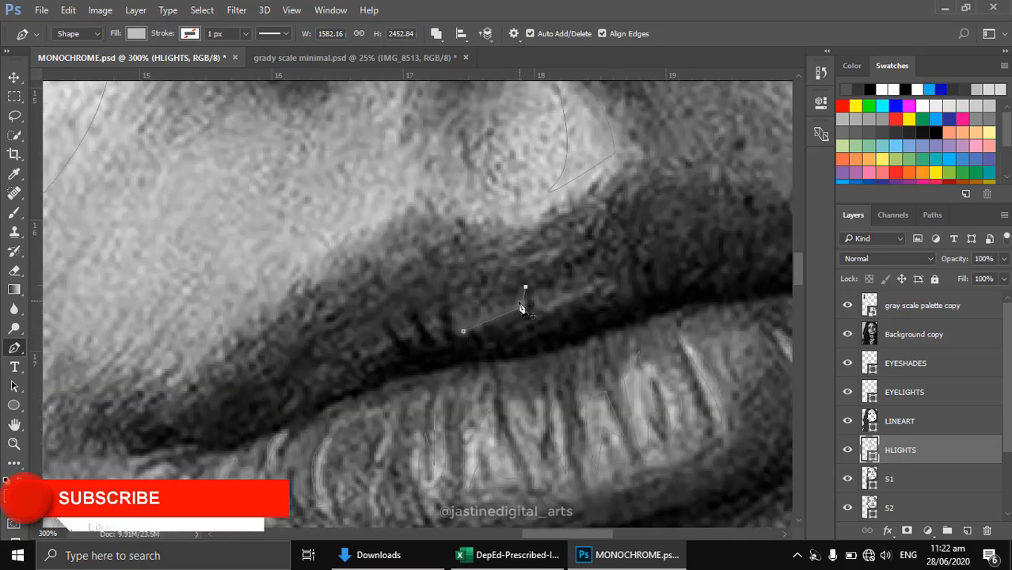
left_click(517, 301)
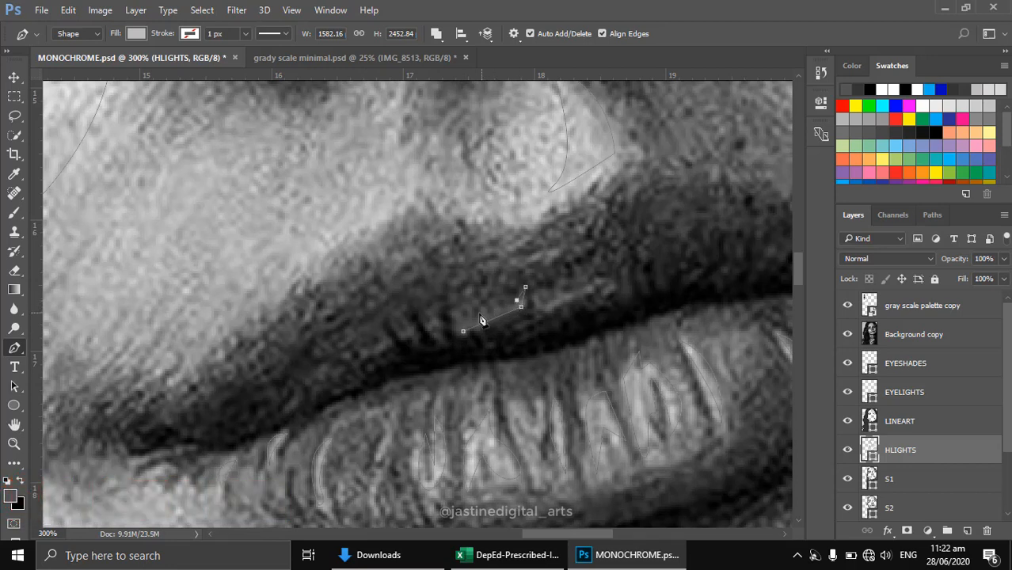
left_click(468, 318)
left_click(458, 316)
left_click(464, 334)
Trace a second jagged highlight on the upper lip, image-right of the first one
left_click(533, 299)
left_click(538, 313)
left_click_drag(578, 292, 598, 290)
left_click(593, 280)
left_click(566, 289)
left_click(550, 287)
left_click(548, 301)
left_click(535, 298)
Hide the Background copy reference photo, save the document and review the lip highlights within the whole portrait
key("space")
scroll(565, 318, "down", 5)
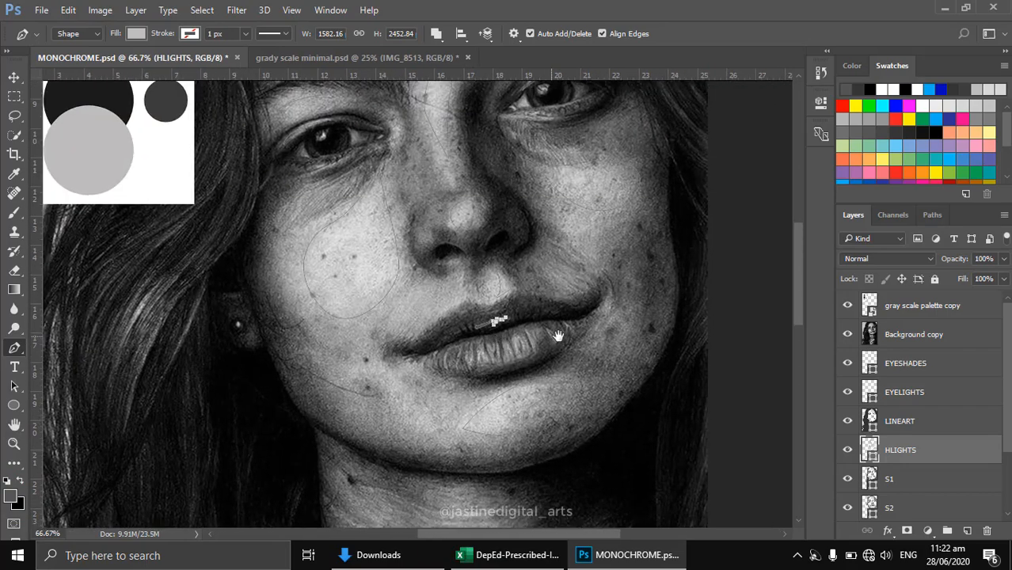
left_click_drag(559, 336, 557, 336)
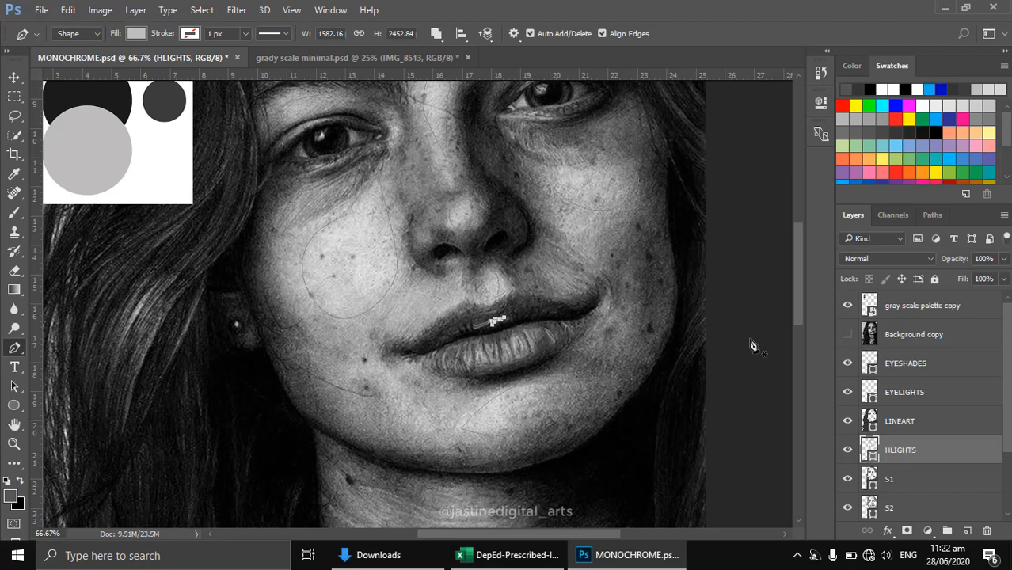
left_click(847, 335)
scroll(472, 342, "down", 3)
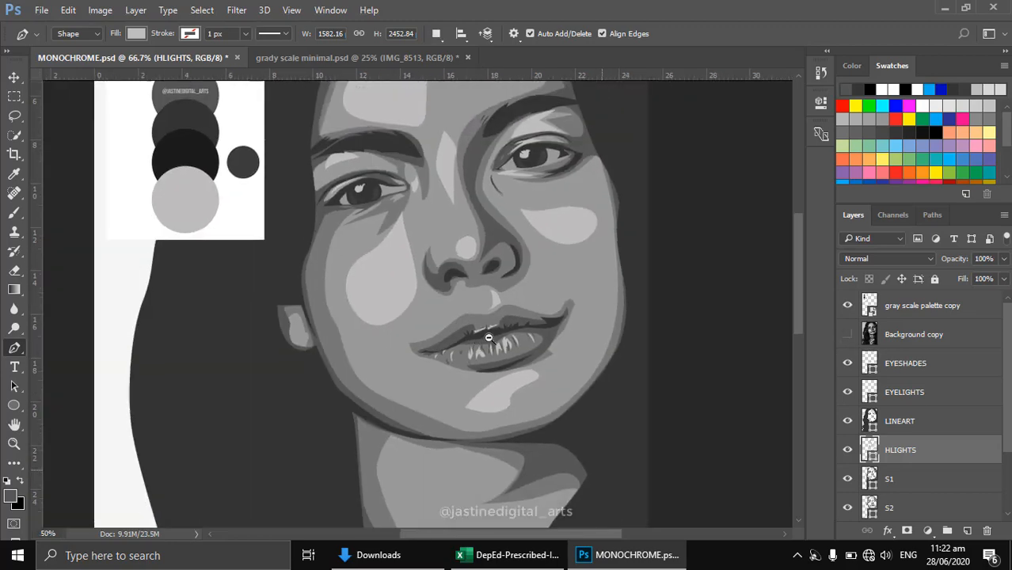
key("ctrl+s")
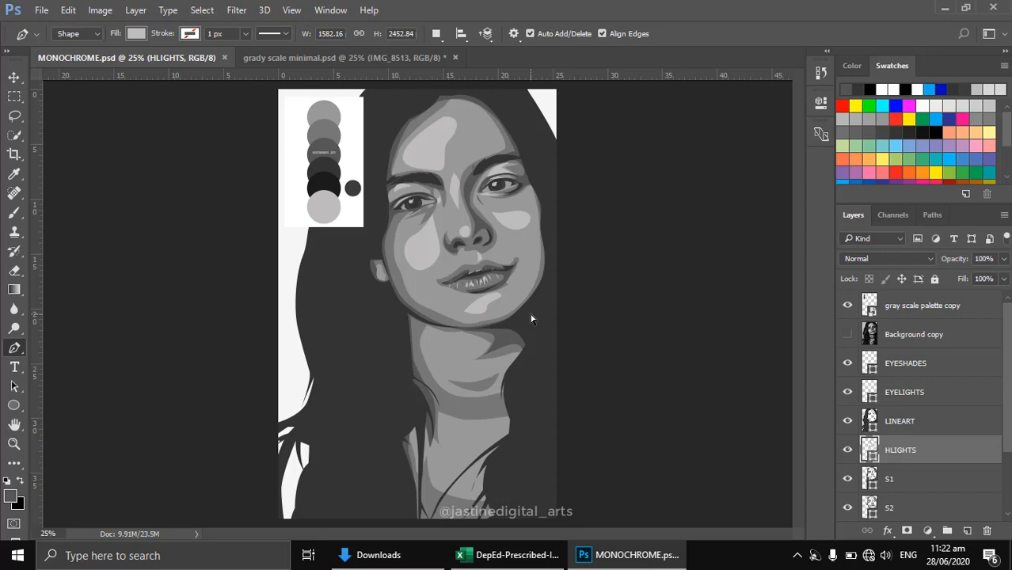
scroll(428, 237, "up", 2)
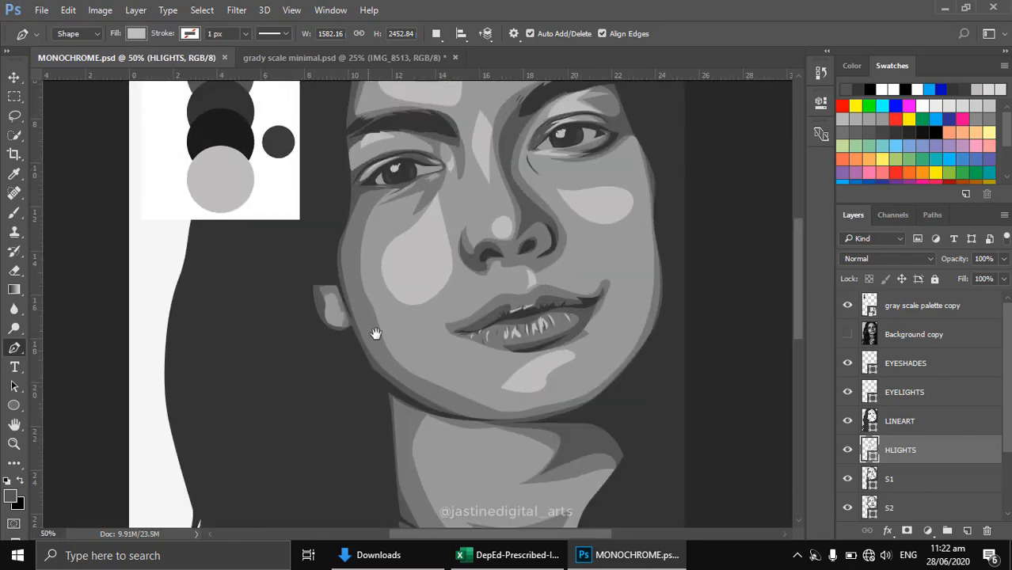
scroll(368, 333, "down", 2)
scroll(391, 354, "down", 1)
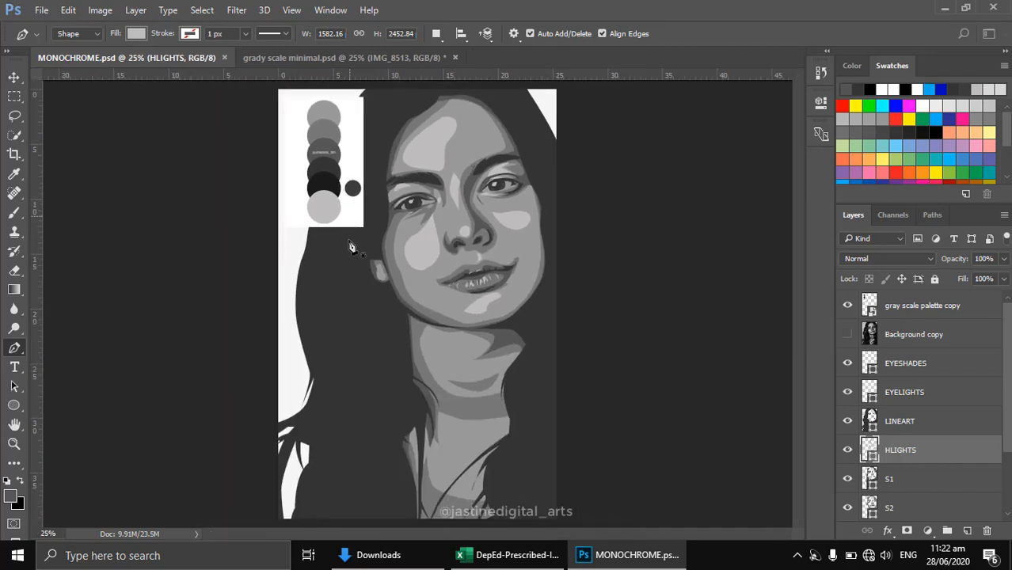